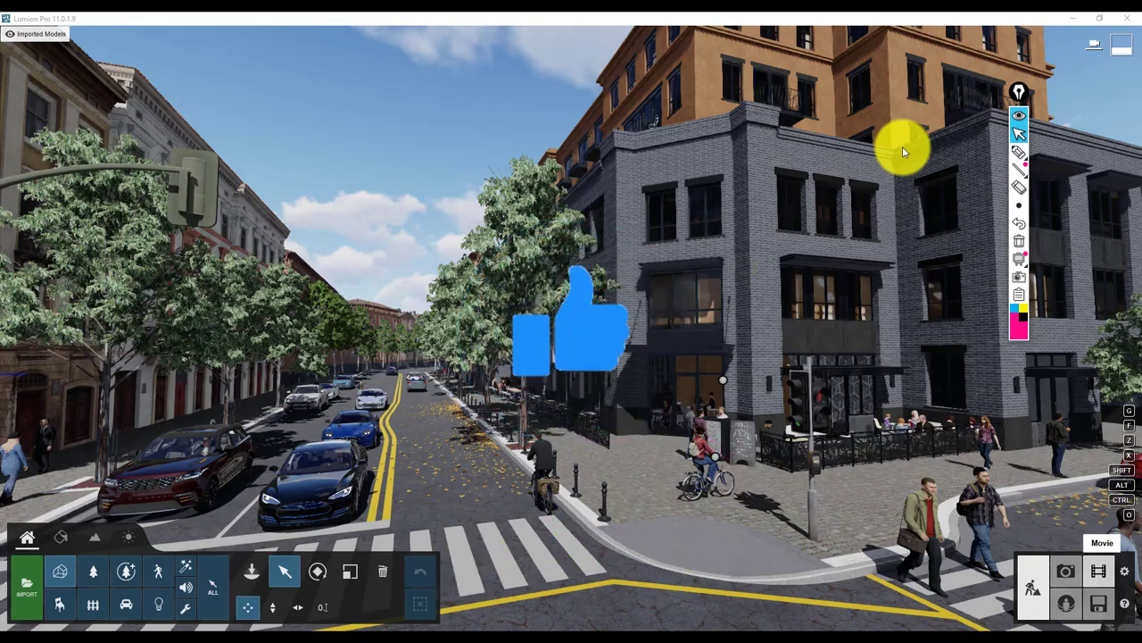
mouse_move(571, 388)
right_mouse_down()
mouse_move(591, 392)
mouse_move(531, 390)
mouse_move(569, 390)
right_mouse_up()
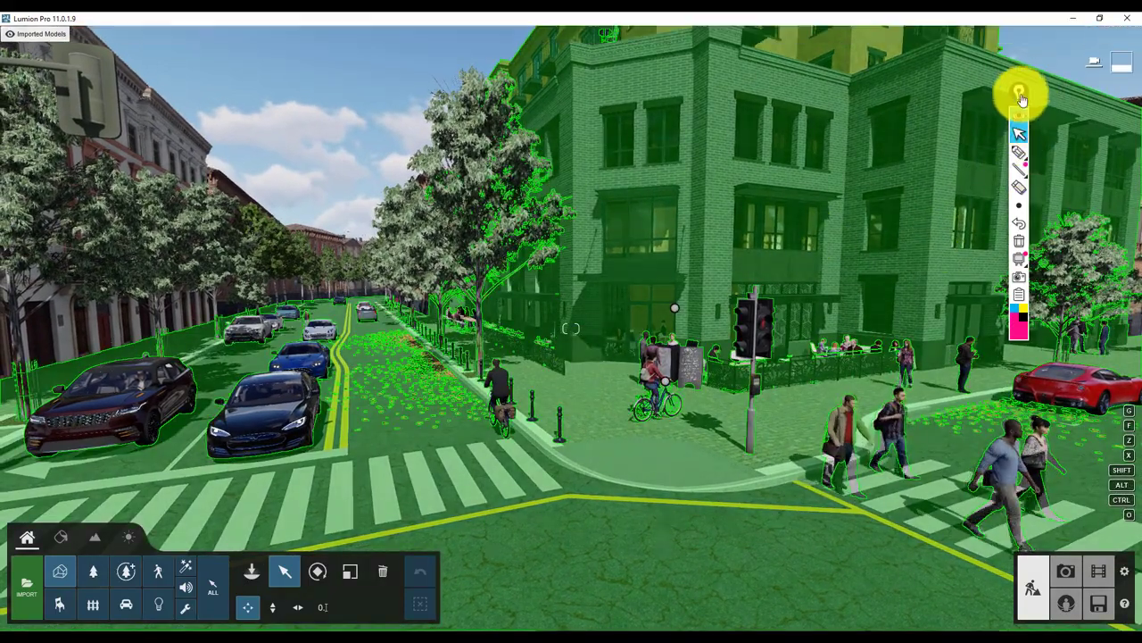
left_click_drag(1019, 92, 1031, 51)
left_click(1031, 109)
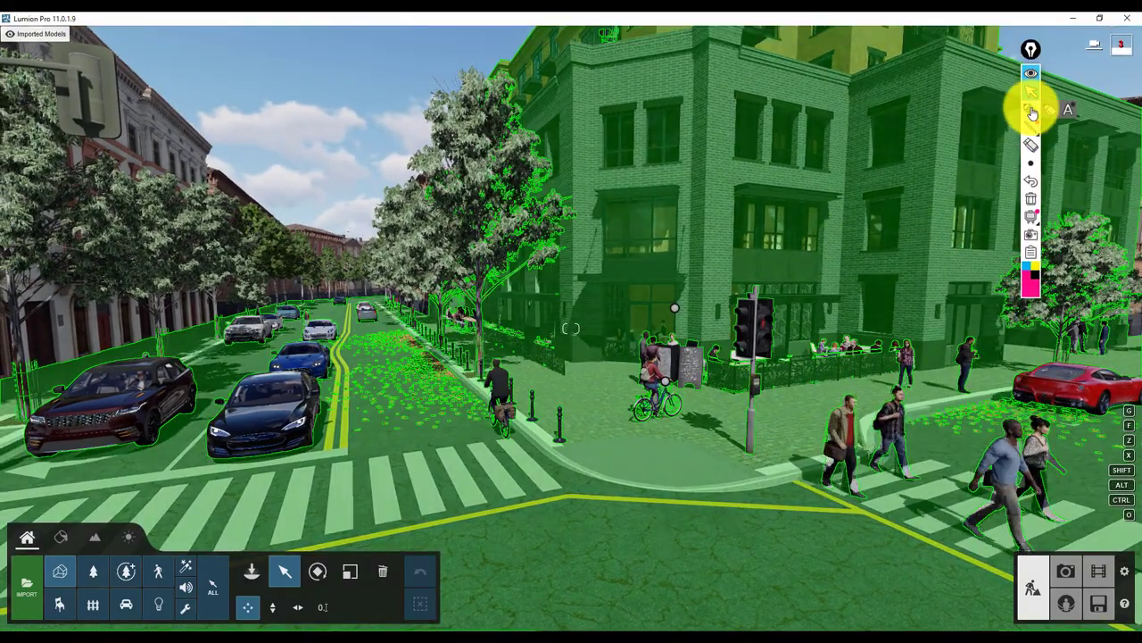
left_click(1028, 275)
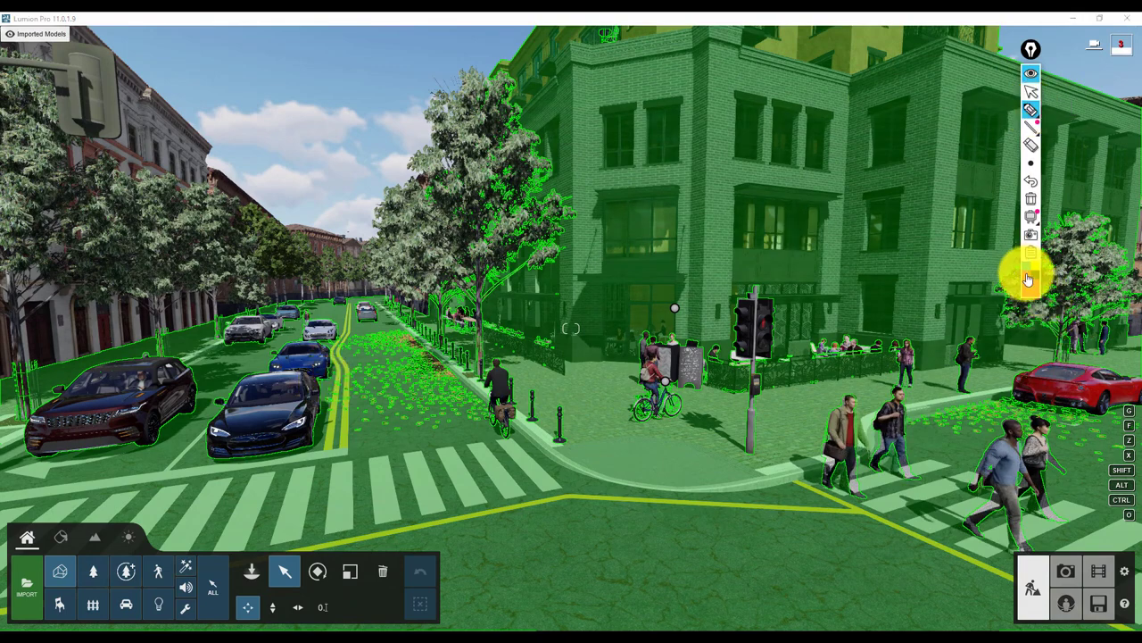
mouse_move(252, 143)
left_mouse_down()
mouse_move(530, 406)
mouse_move(526, 429)
left_mouse_up()
left_click_drag(497, 157, 353, 348)
left_click_drag(327, 399, 277, 480)
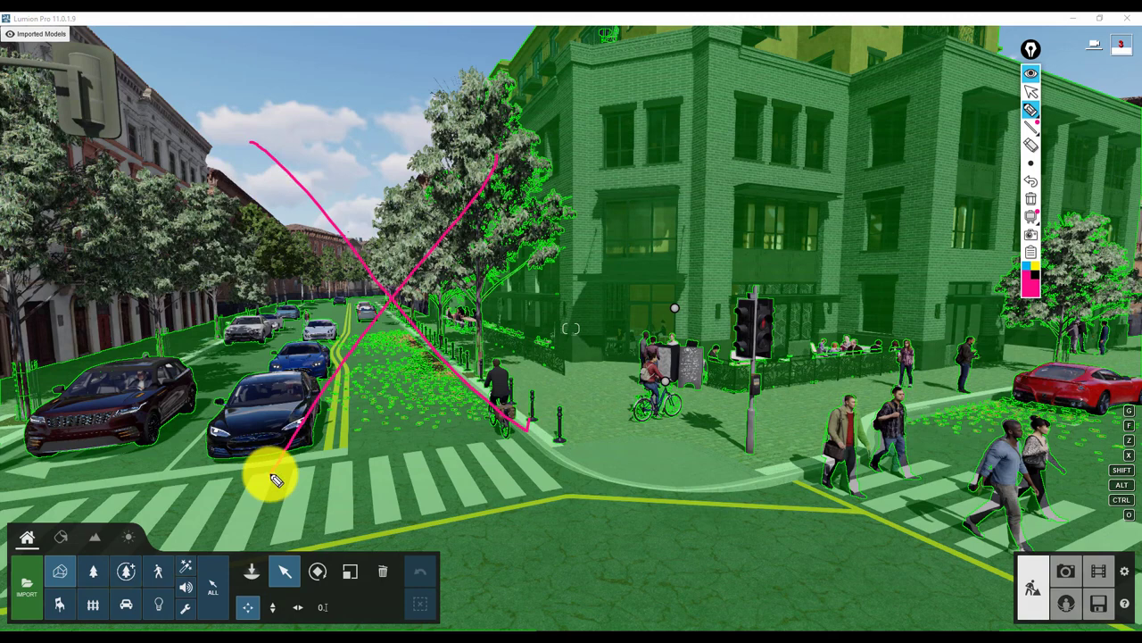
mouse_move(951, 598)
left_mouse_down()
mouse_move(1015, 591)
mouse_move(969, 548)
mouse_move(1007, 568)
mouse_move(1116, 542)
mouse_move(1116, 556)
mouse_move(1076, 566)
mouse_move(1091, 581)
mouse_move(1114, 560)
left_mouse_up()
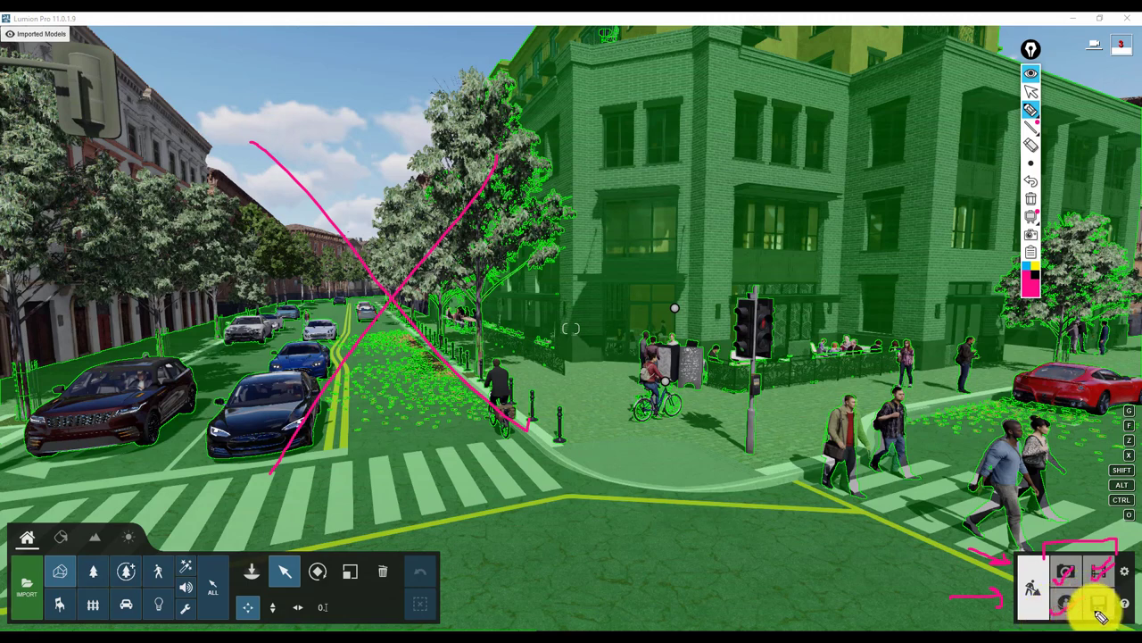
left_click(1031, 198)
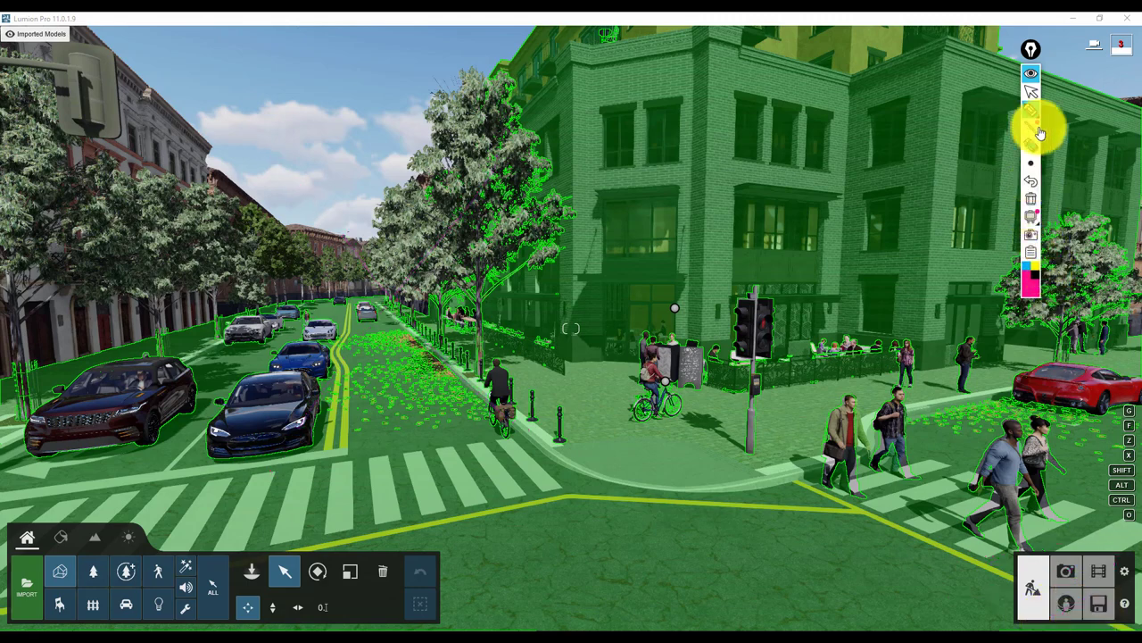
left_click(1033, 78)
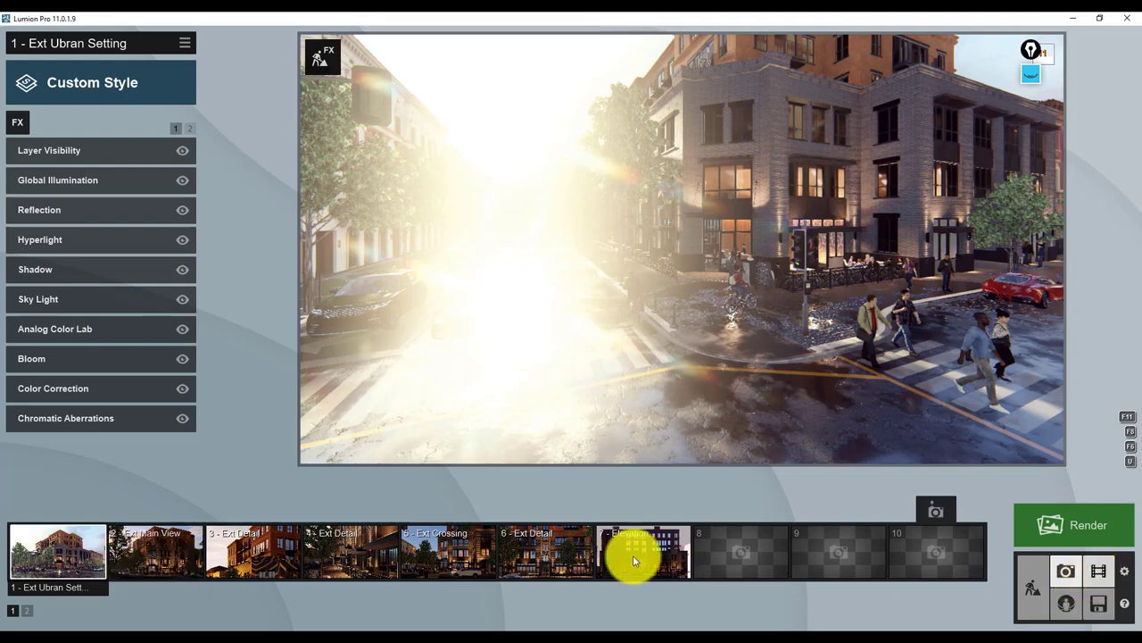
Step: Look at the Movie and 360 Panorama modes, and return to Build mode
left_click(1099, 570)
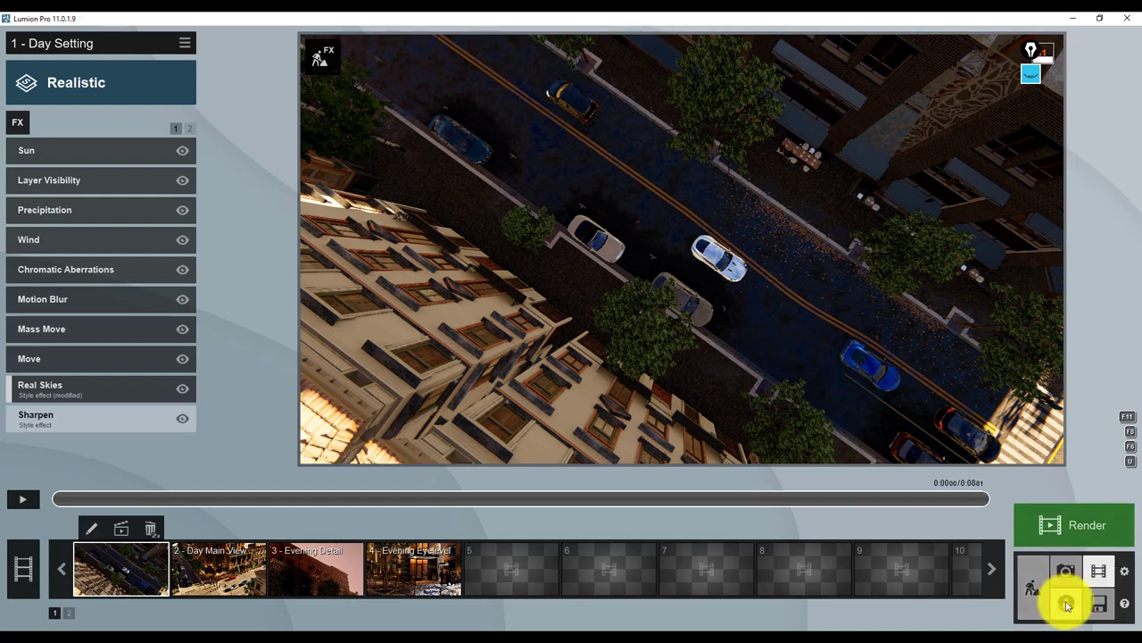
left_click(1066, 606)
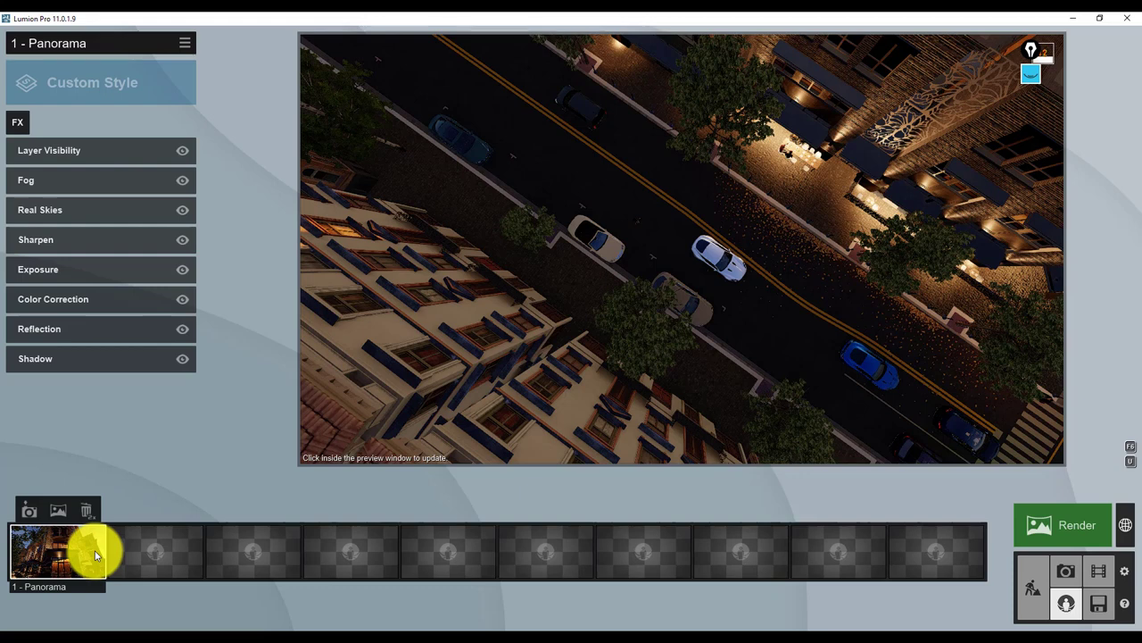
left_click(1035, 582)
Step: Navigate the Build mode camera along the street to a wide view of the intersection and the corner building
right_click_drag(562, 374, 740, 620)
scroll(660, 385, "up", 3)
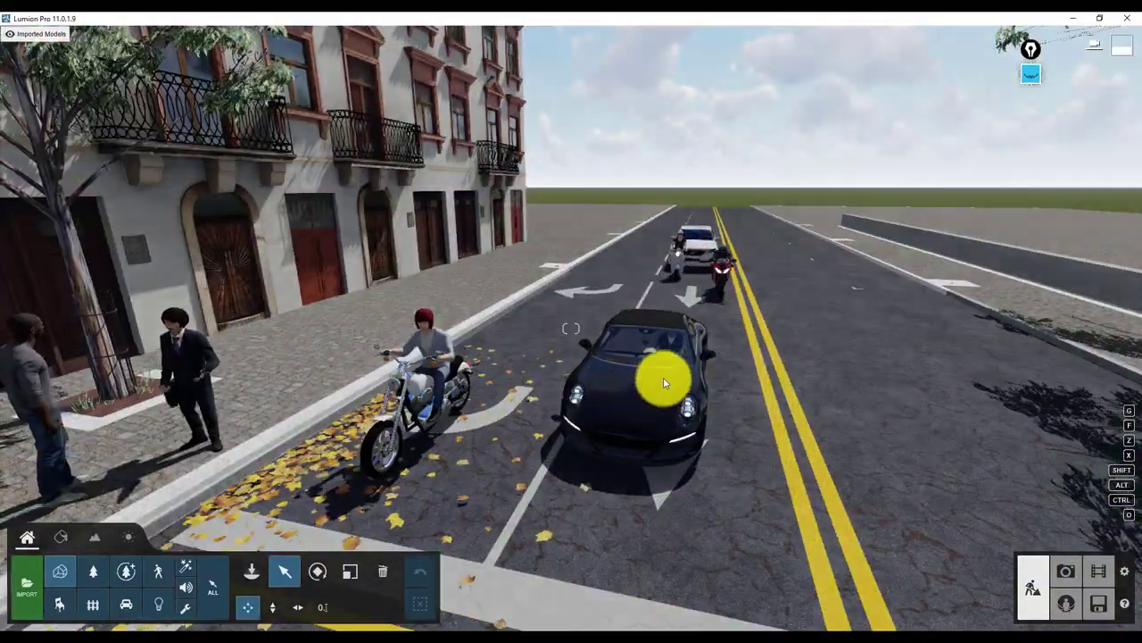
right_click_drag(663, 376, 795, 375)
key("a")
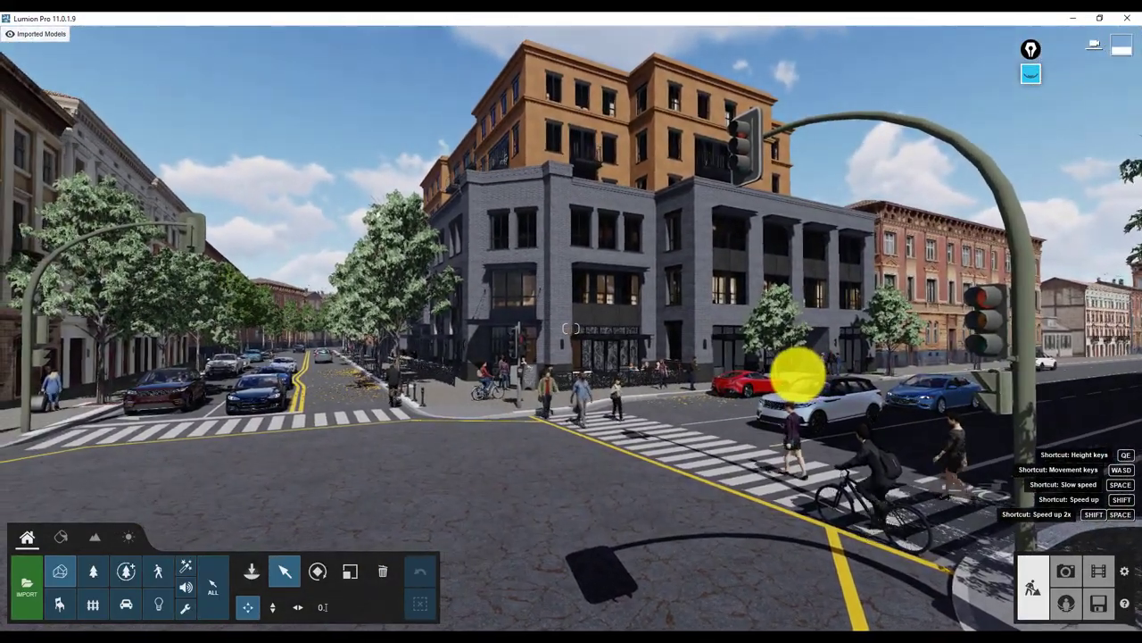
right_click_drag(797, 375, 797, 375)
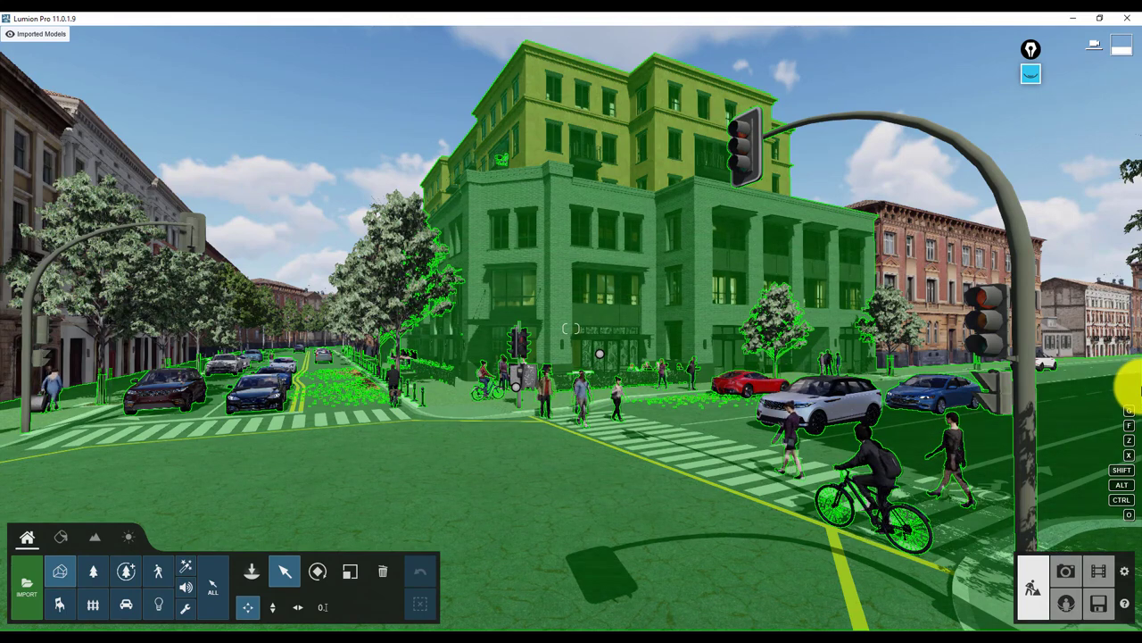
left_click(1030, 74)
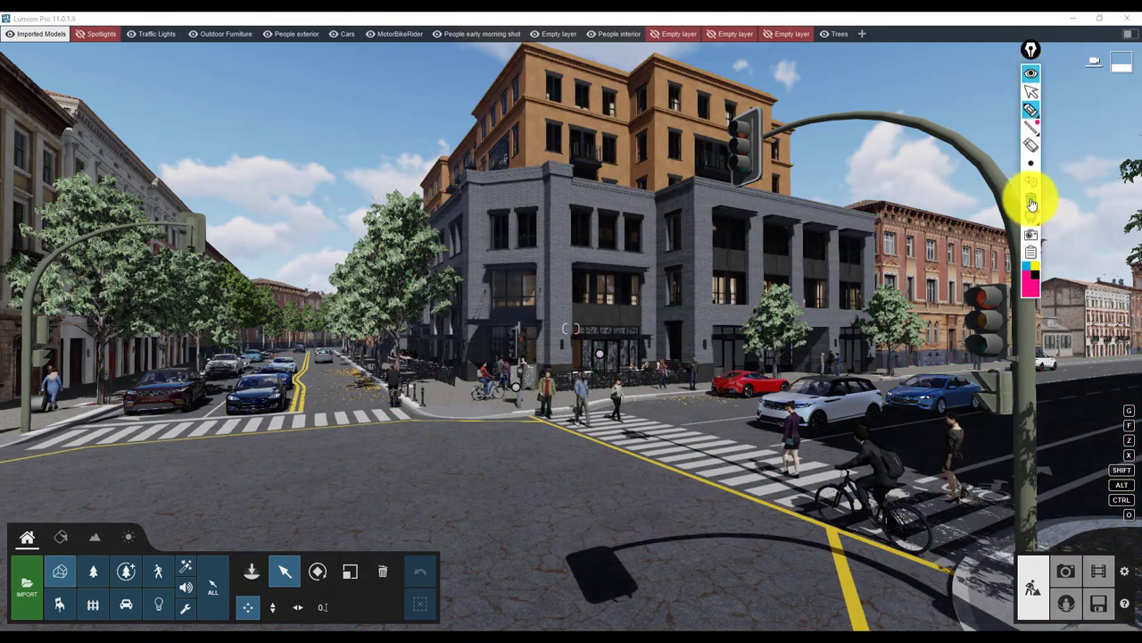
left_click_drag(18, 530, 26, 521)
mouse_move(14, 561)
left_mouse_down()
mouse_move(134, 517)
mouse_move(158, 556)
mouse_move(31, 530)
mouse_move(33, 495)
left_mouse_up()
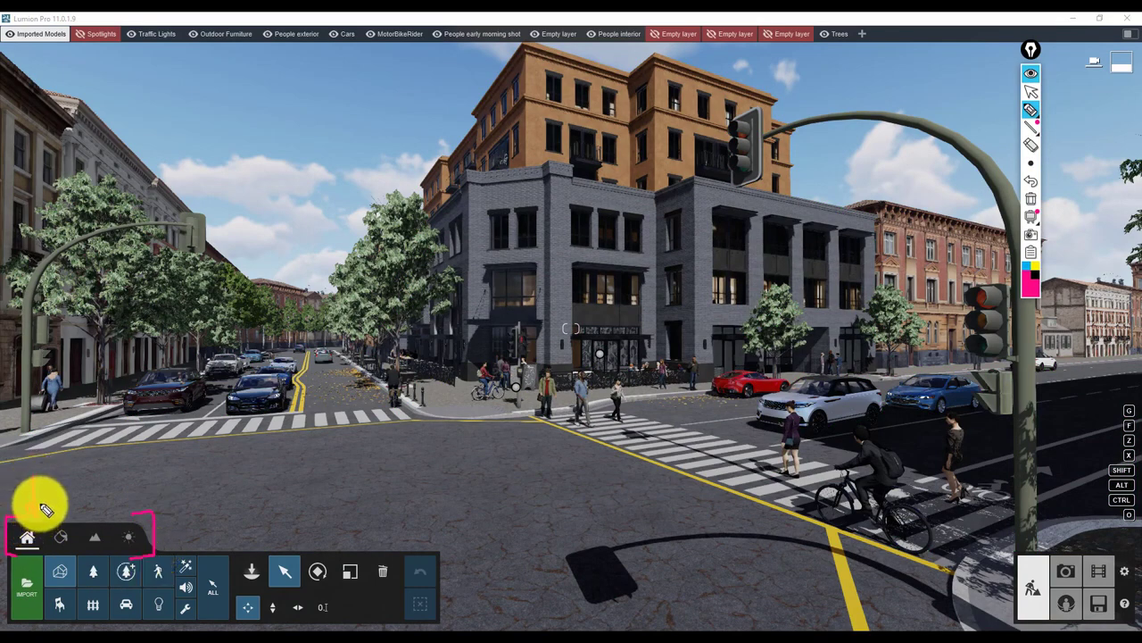
left_click_drag(27, 505, 33, 516)
left_click_drag(33, 516, 40, 504)
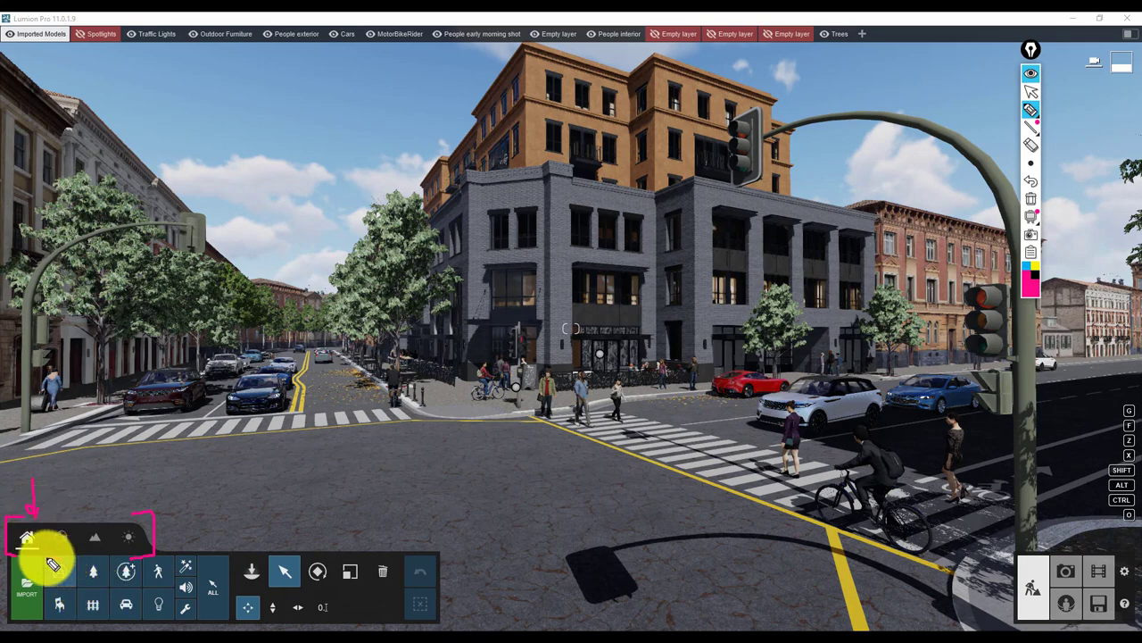
left_click_drag(51, 561, 51, 612)
mouse_move(160, 547)
left_mouse_down()
mouse_move(184, 586)
mouse_move(175, 623)
left_mouse_up()
mouse_move(34, 522)
left_mouse_down()
mouse_move(23, 530)
mouse_move(38, 535)
mouse_move(26, 530)
left_mouse_up()
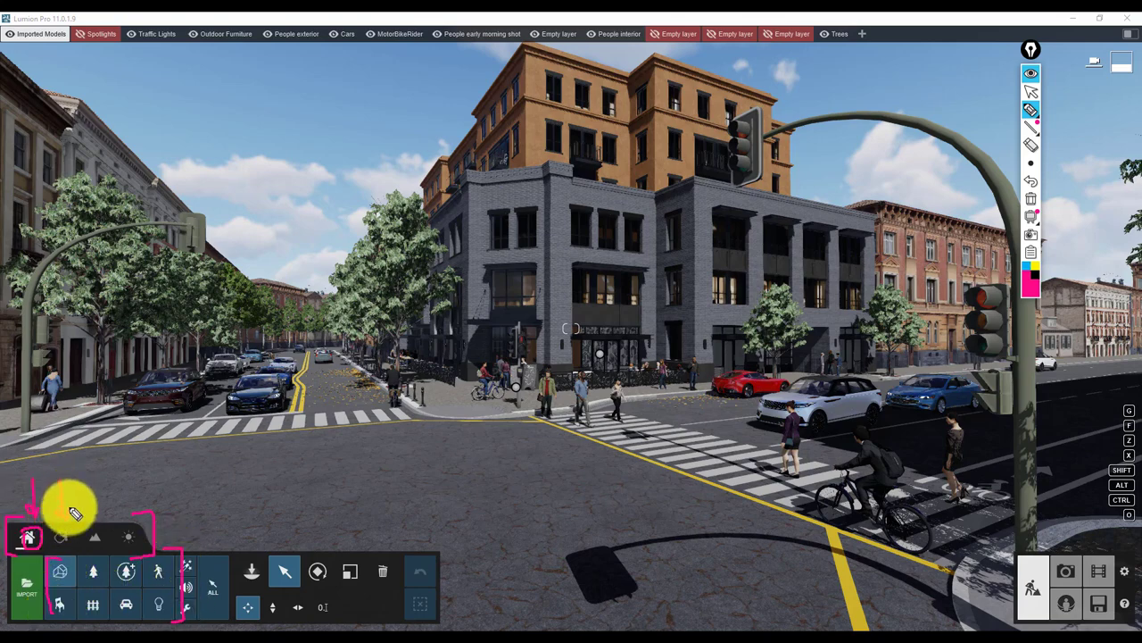
left_click(1031, 73)
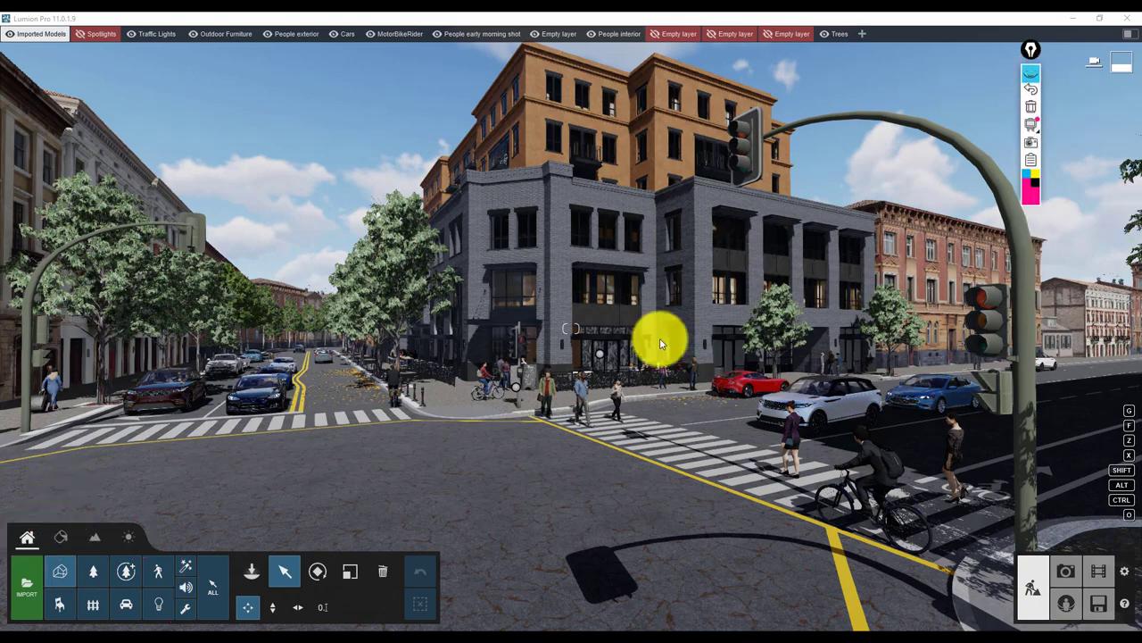
Step: Look through the material, landscape and weather settings, and return to the object placement tools
left_click(60, 537)
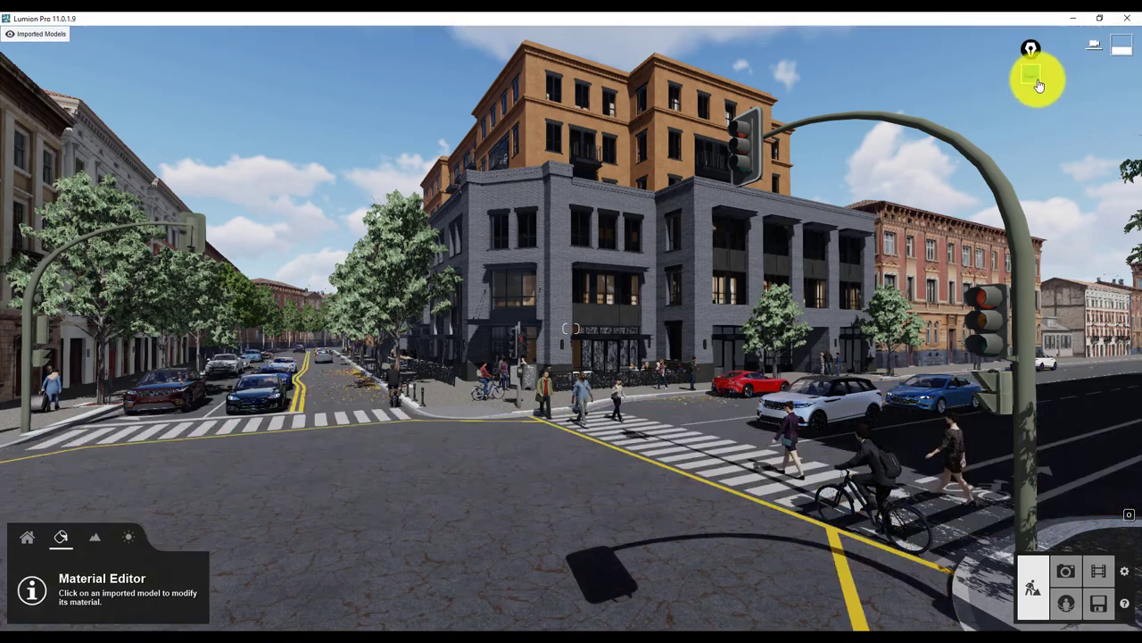
left_click(103, 541)
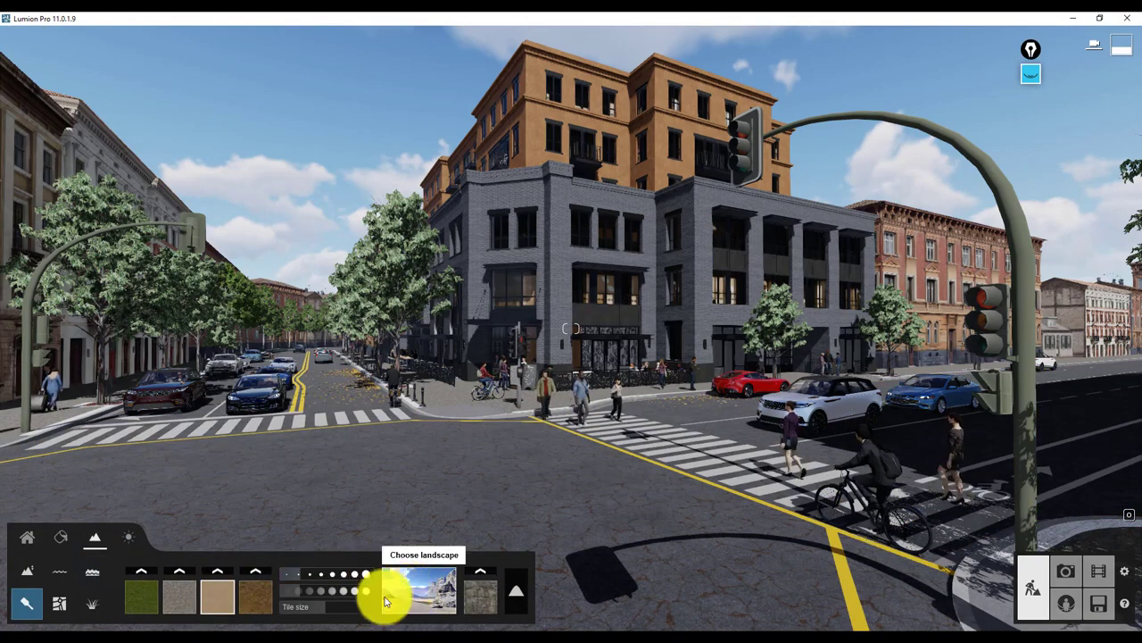
left_click(126, 536)
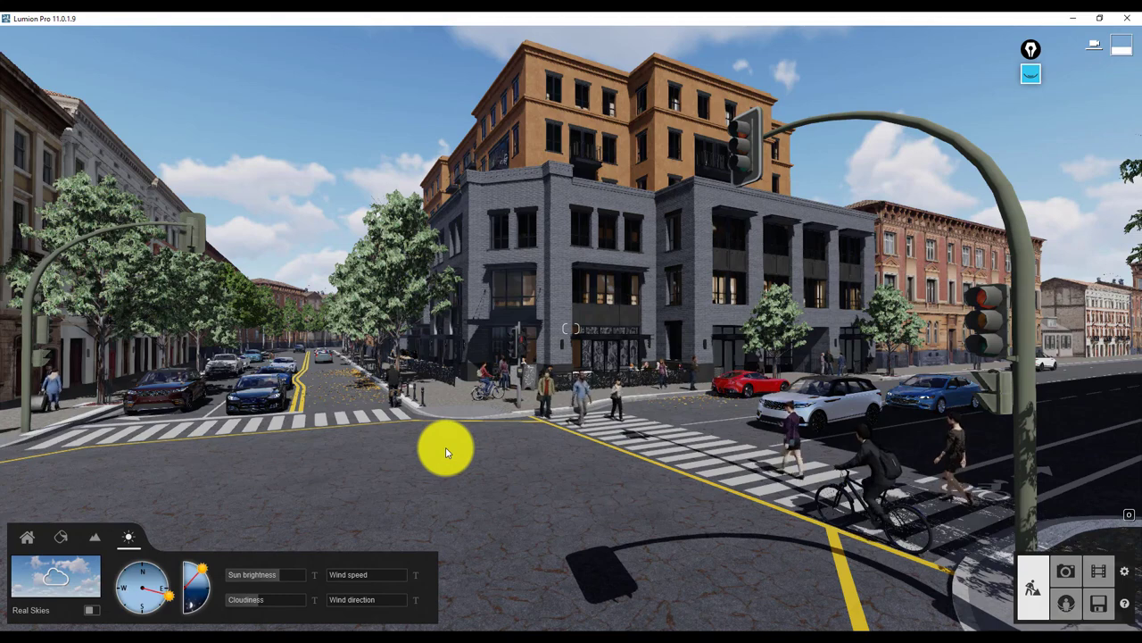
left_click(28, 538)
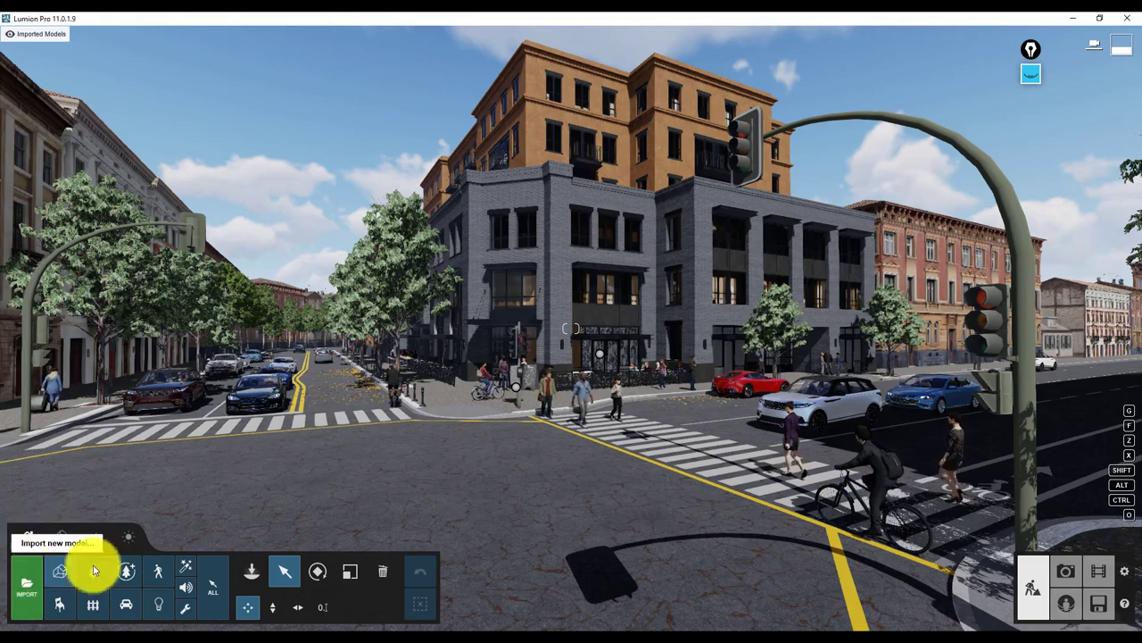
left_click(214, 609)
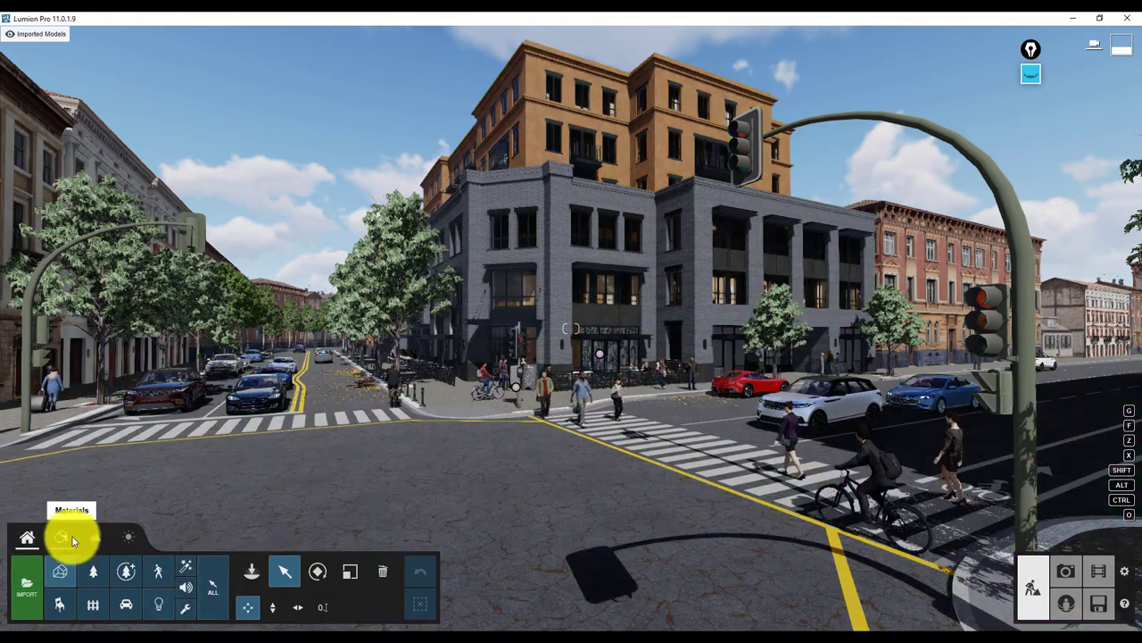
Step: Import the SketchUp file bED from the Project 11 folder under the model name bED in the Main category
left_click(26, 593)
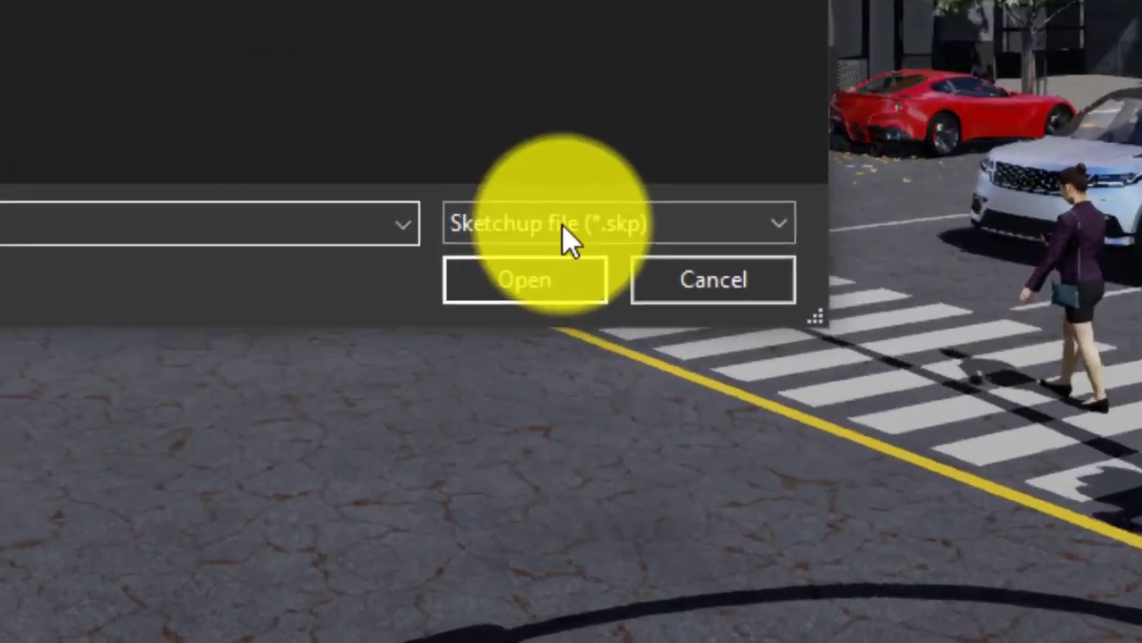
left_click(621, 390)
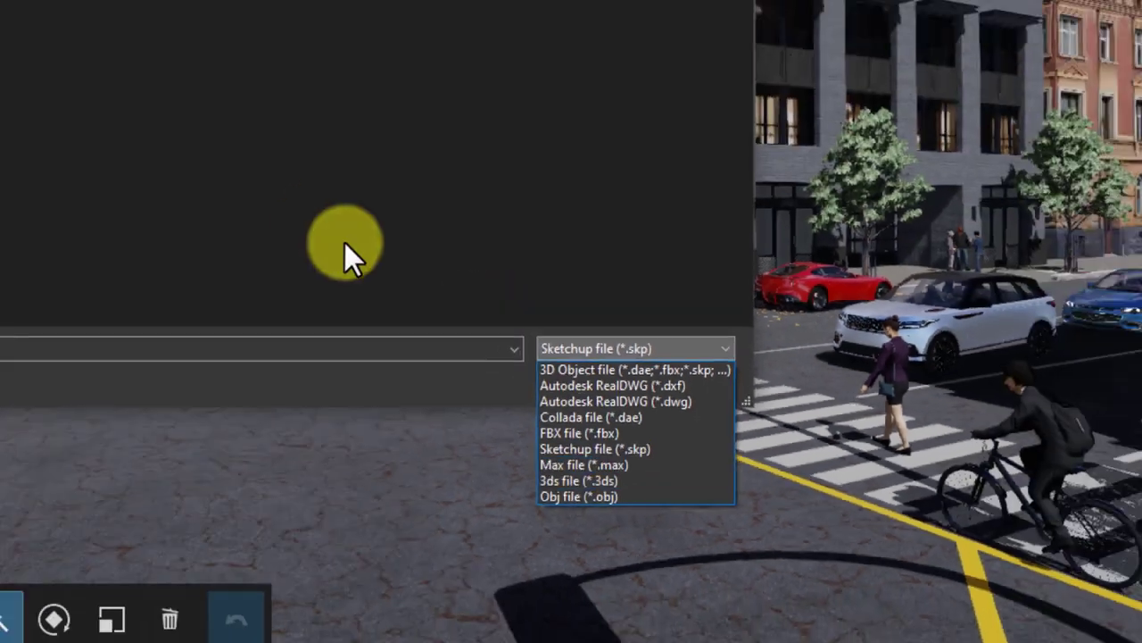
left_click(204, 204)
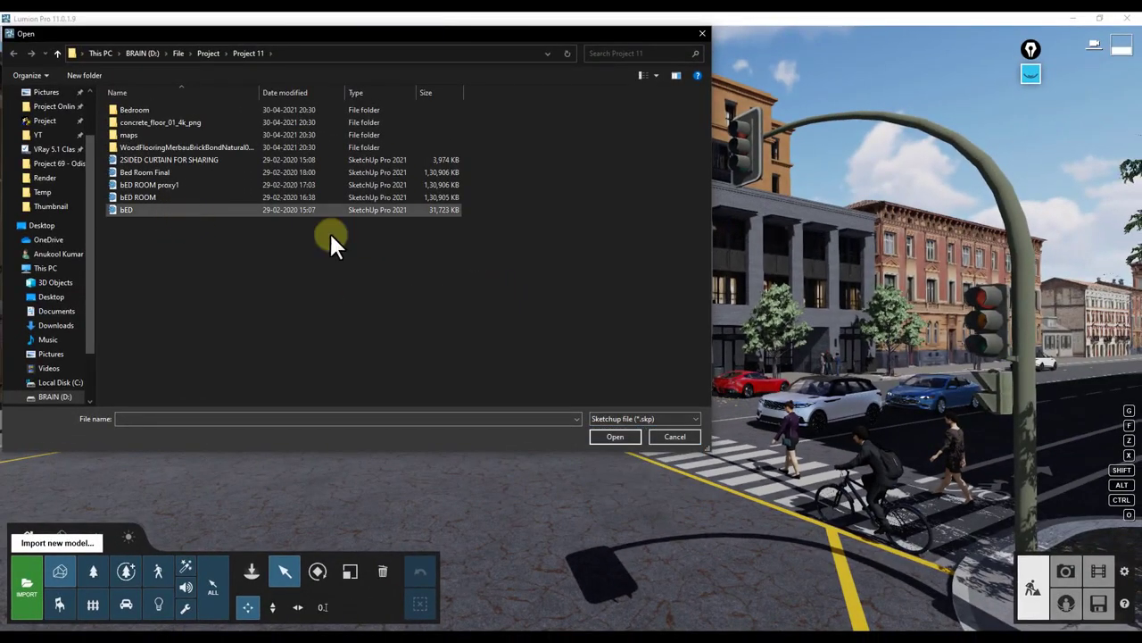
left_click(596, 436)
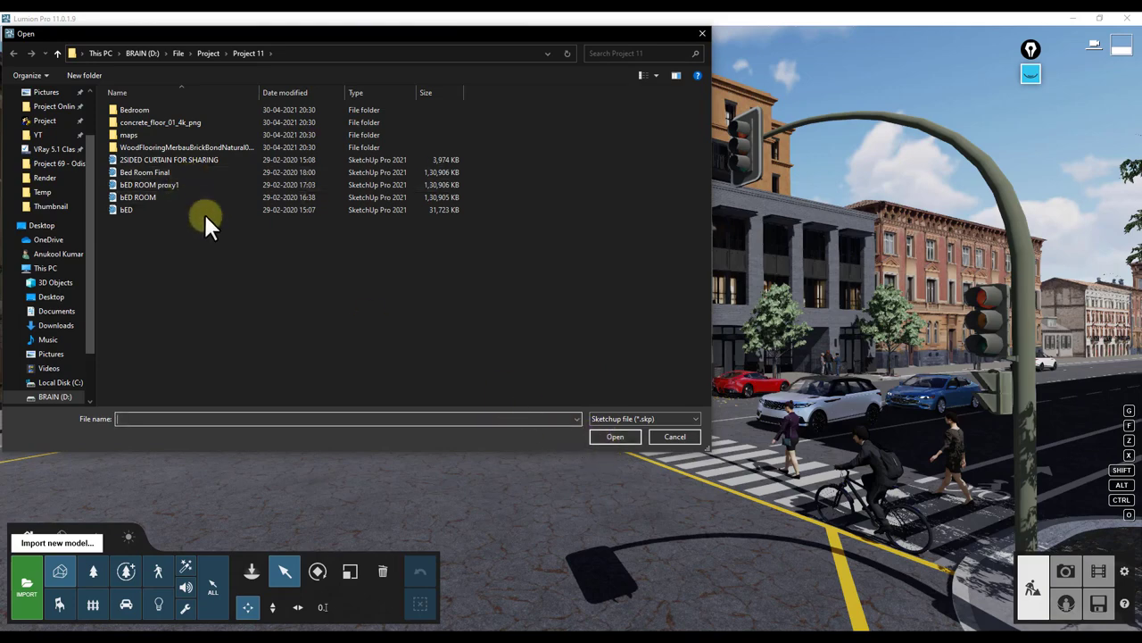
left_click(203, 211)
left_click(635, 436)
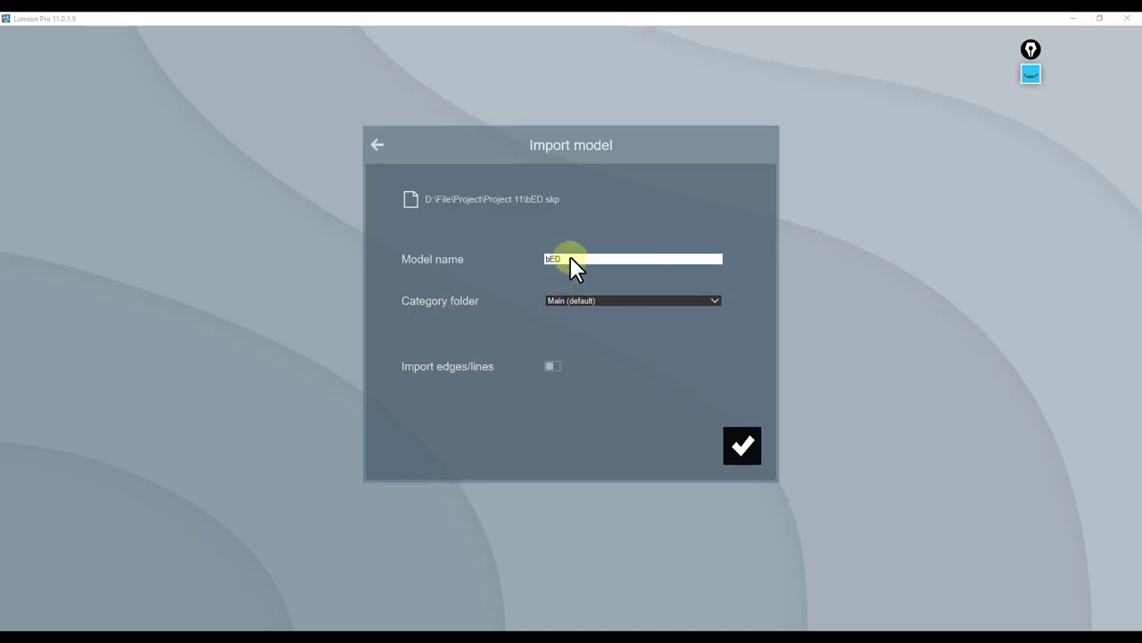
left_click(593, 258)
left_click(743, 449)
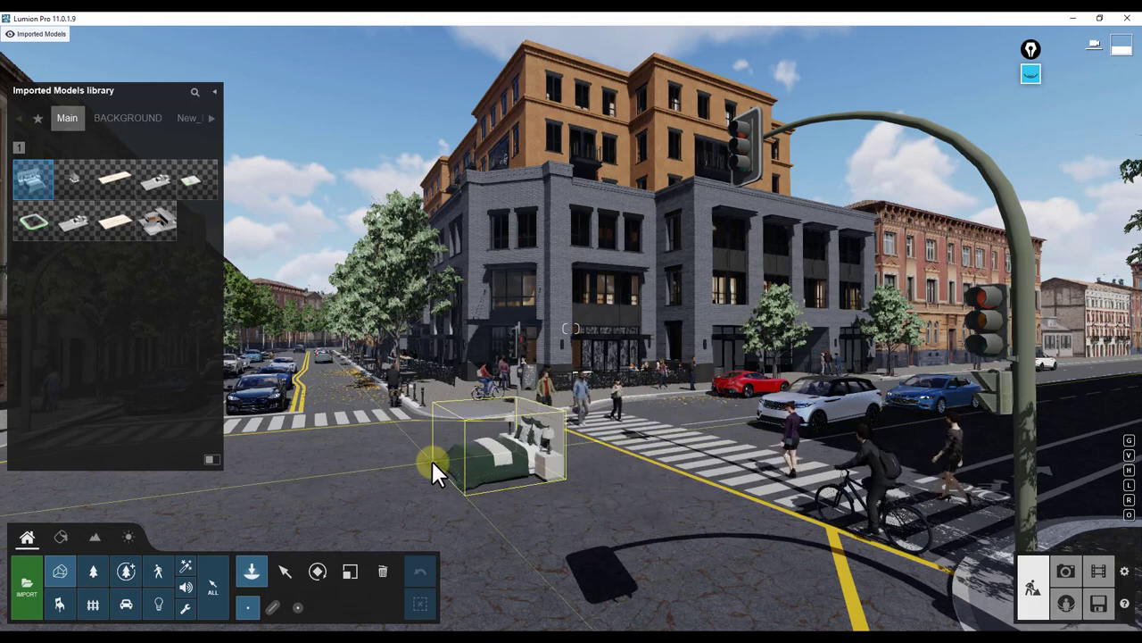
Step: Place three copies of the imported bed side by side on the road in front of the crosswalk
left_click(431, 459)
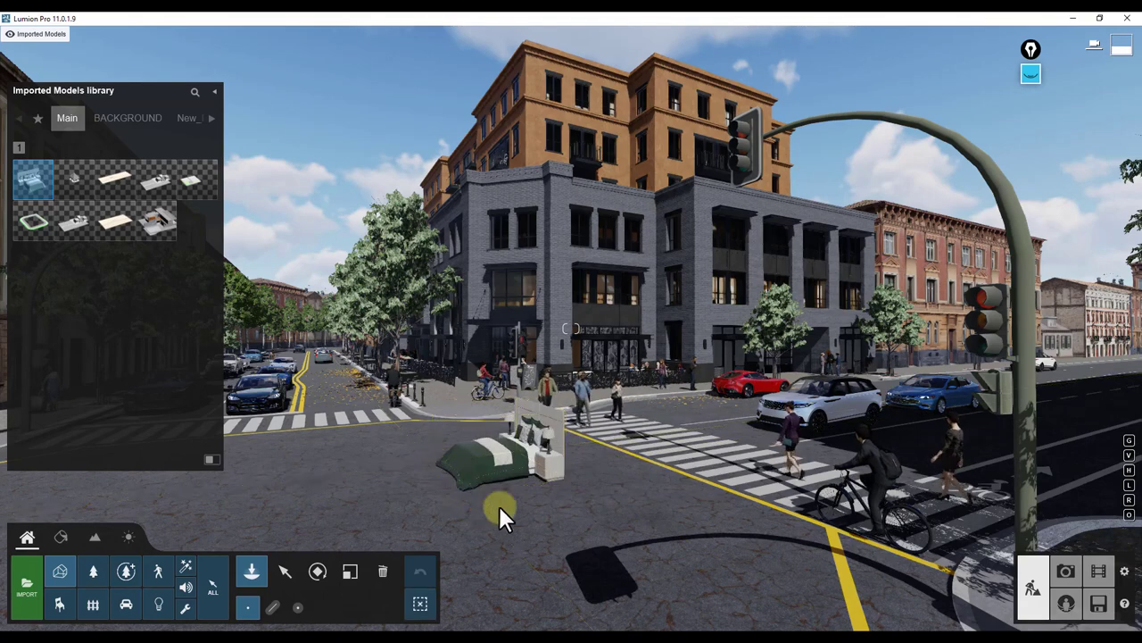
left_click(596, 489)
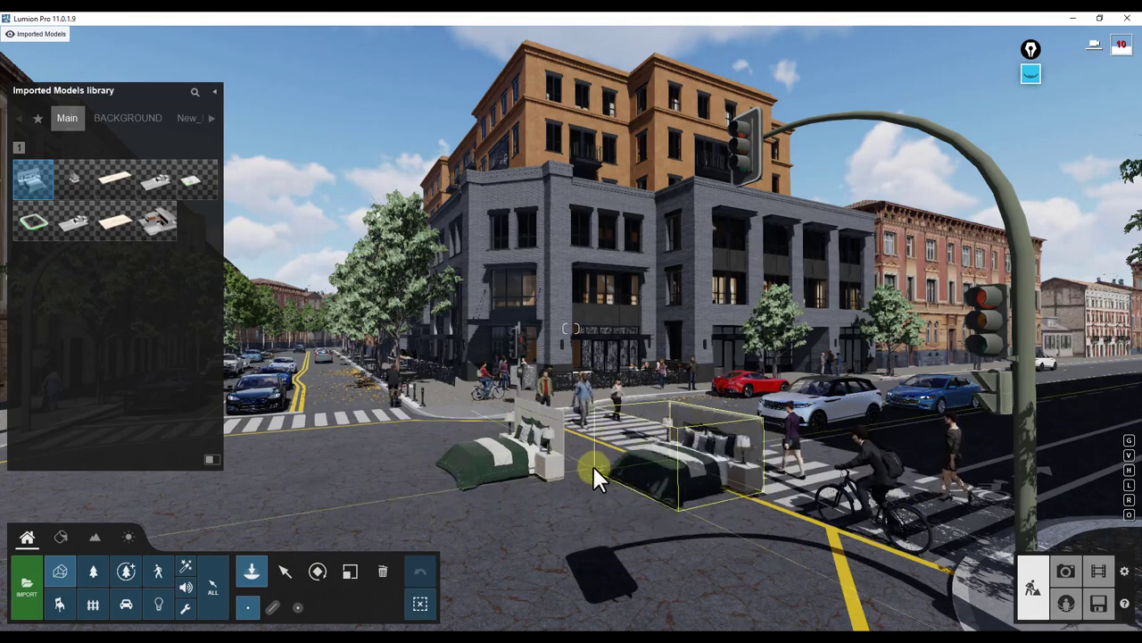
left_click(287, 463)
left_click(451, 489)
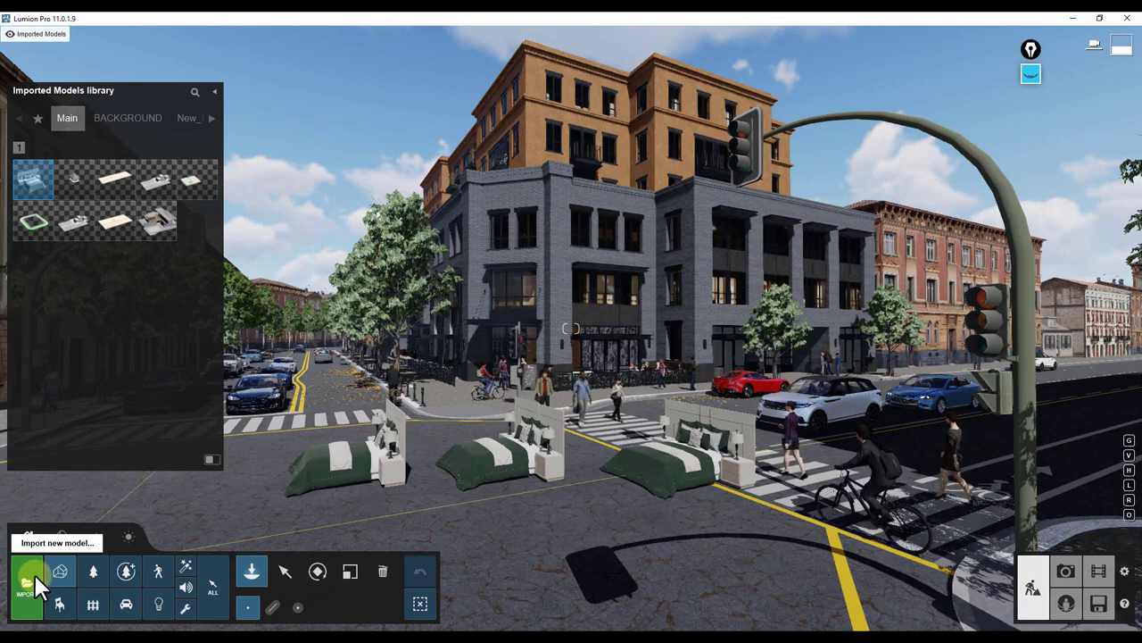
Step: Try placing the Beach+bar+1 model from the imported models library on the road, and undo the placement
mouse_move(72, 174)
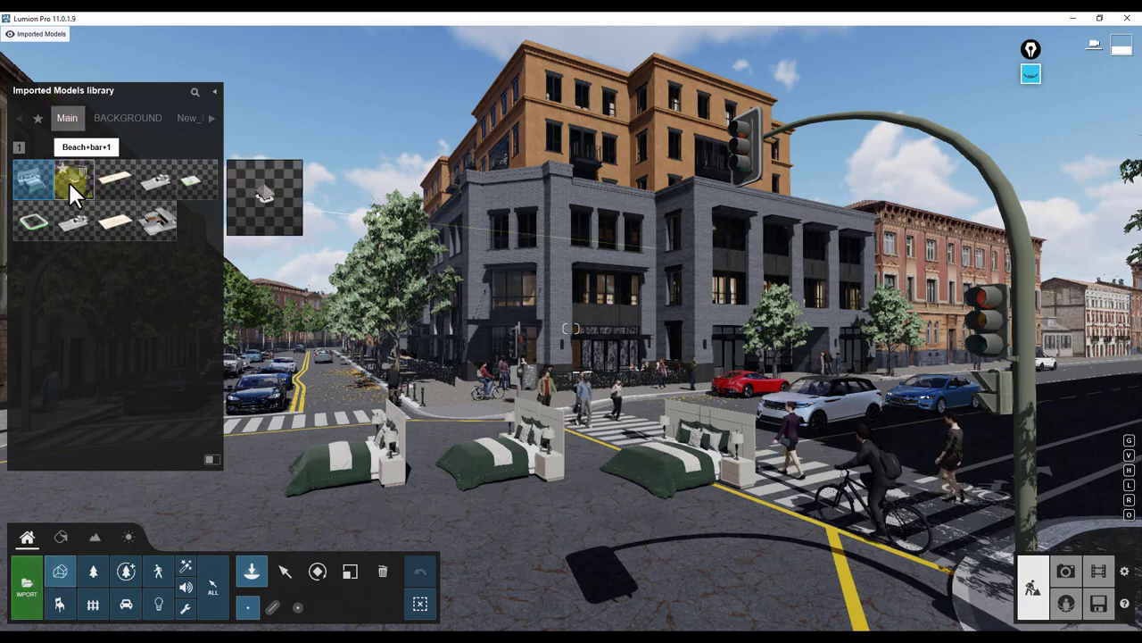
left_click(71, 187)
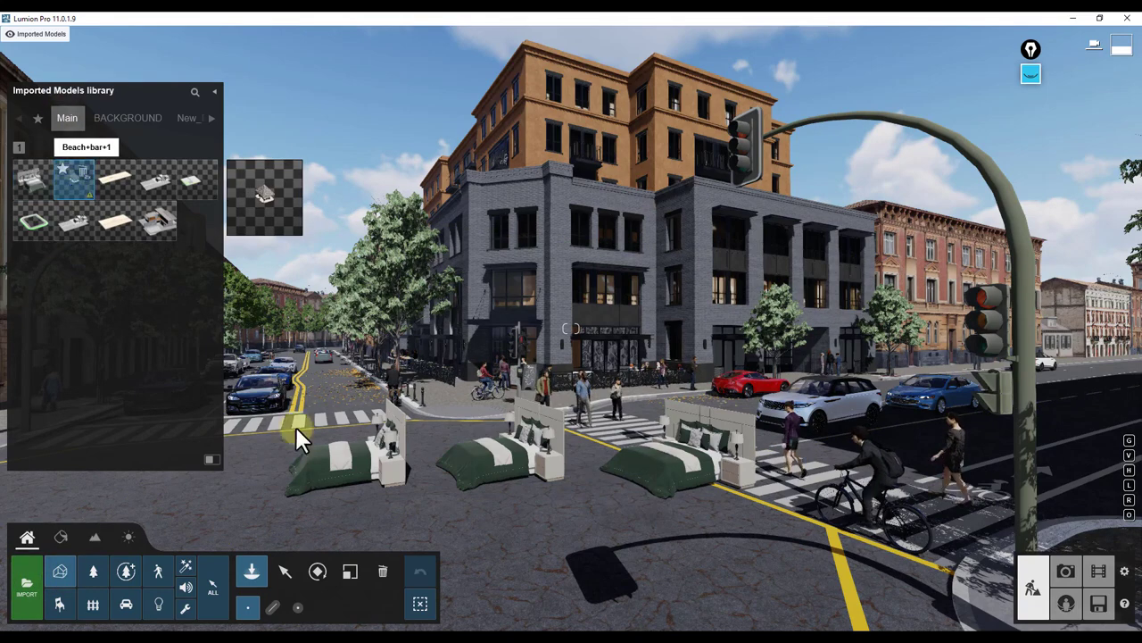
left_click(482, 549)
key("ctrl+z")
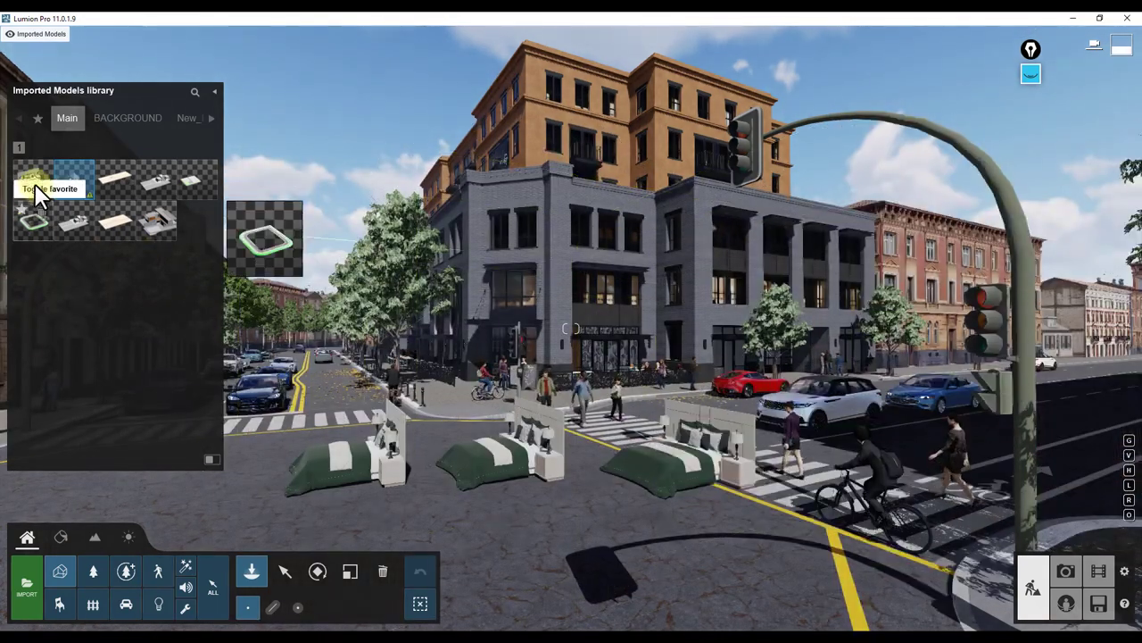
mouse_move(40, 183)
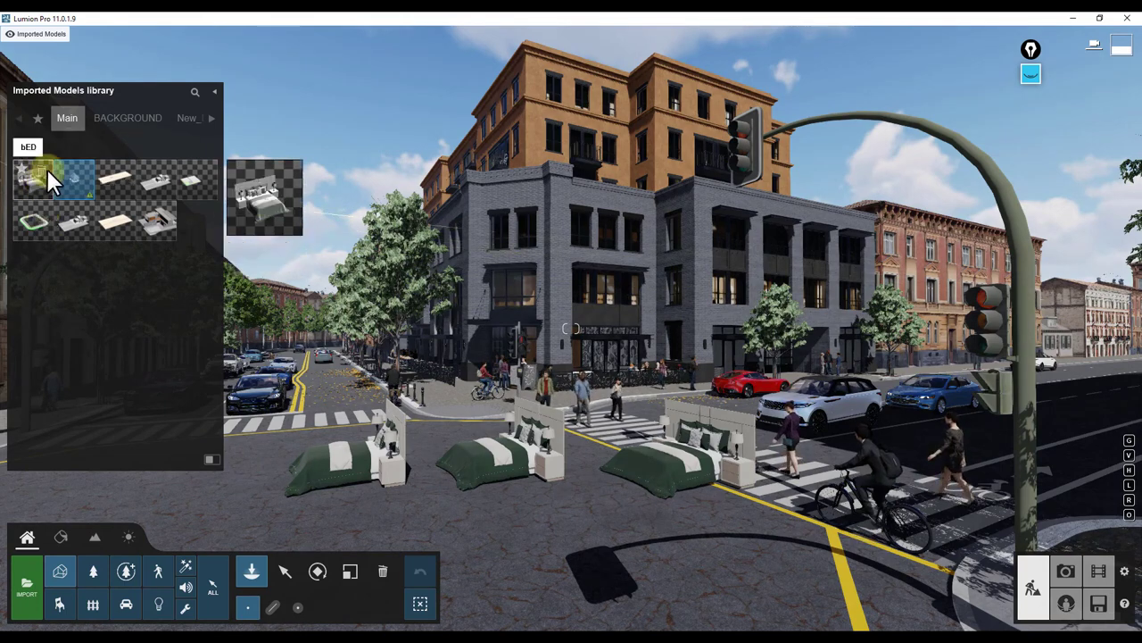
Step: Delete the three bed copies from the road in front of the crosswalk
left_click(513, 457)
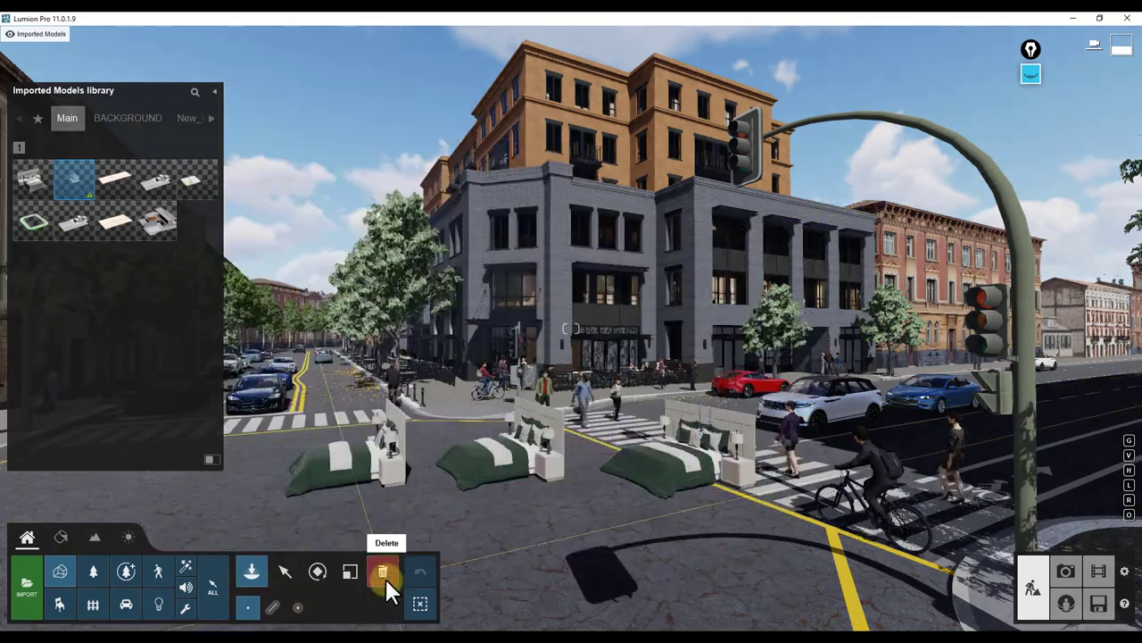
left_click(383, 571)
left_click(288, 465)
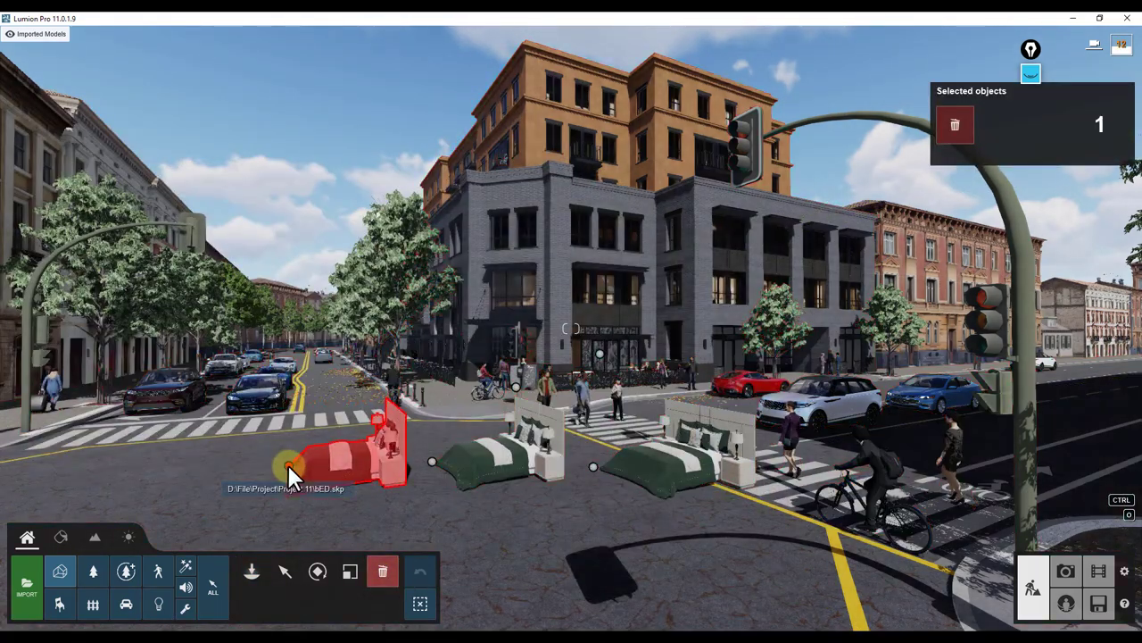
left_click(431, 460)
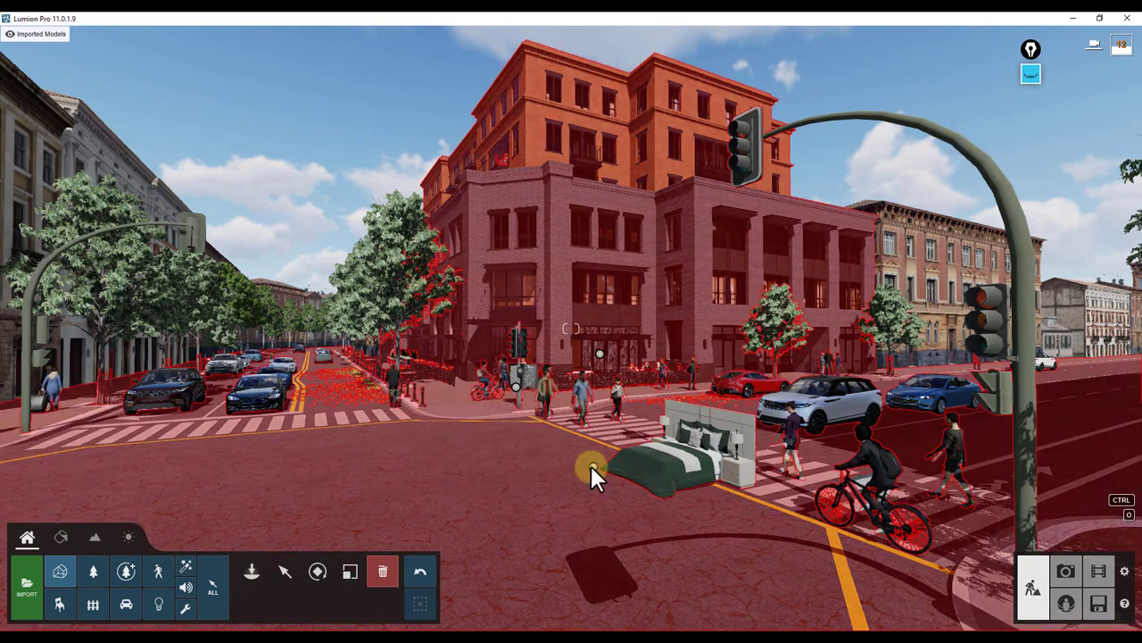
Step: Return to object placement and delete the bED model from the Main category of the imported models library
left_click(252, 571)
left_click(251, 571)
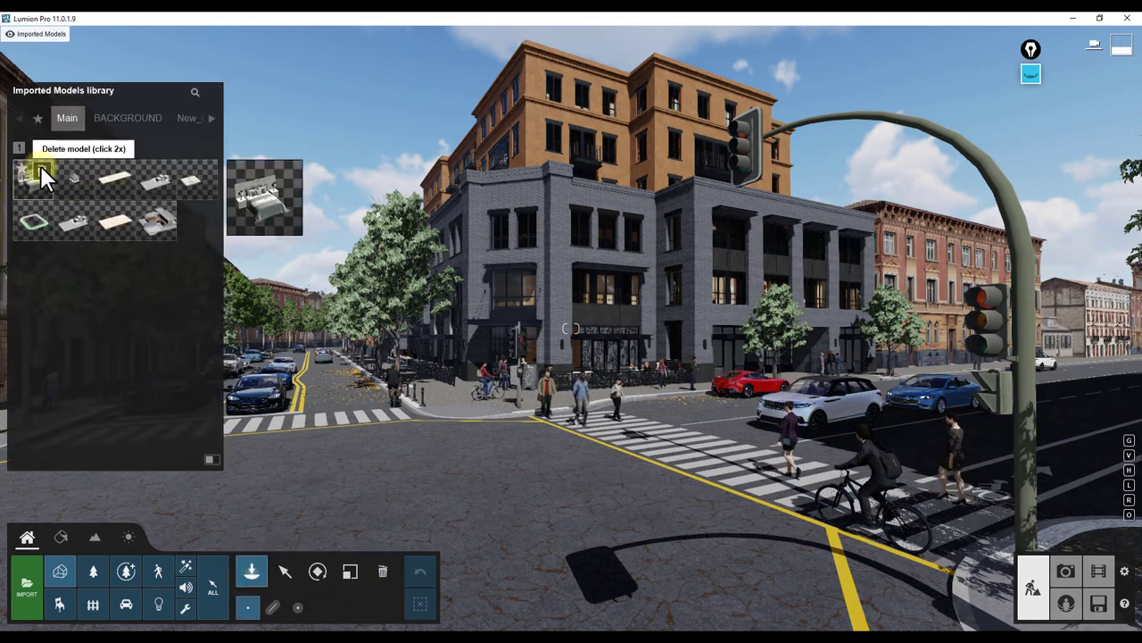
left_click(40, 165)
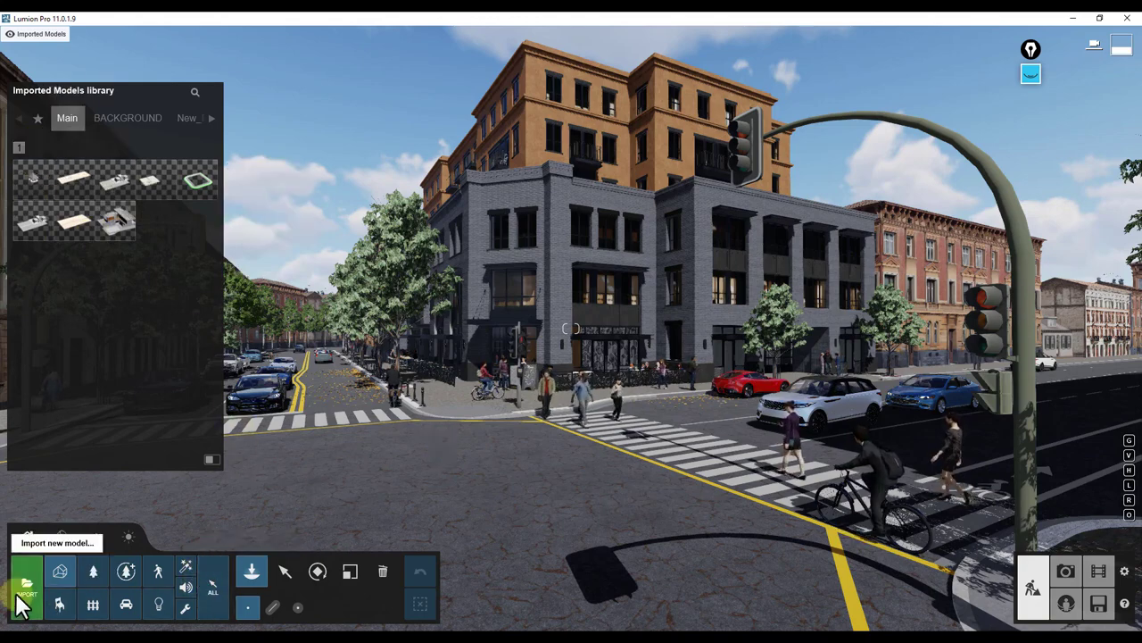
Step: Mark the object category icons and the pedestrians near the crosswalk with the annotation pen, and clear the markings
left_click(1031, 74)
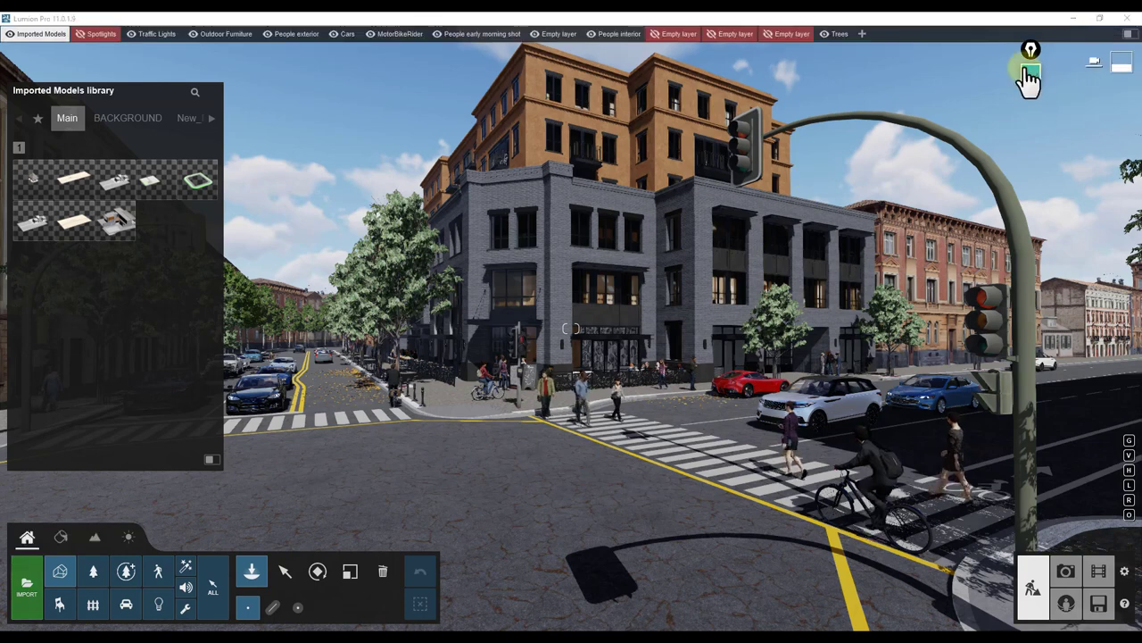
left_click(1029, 75)
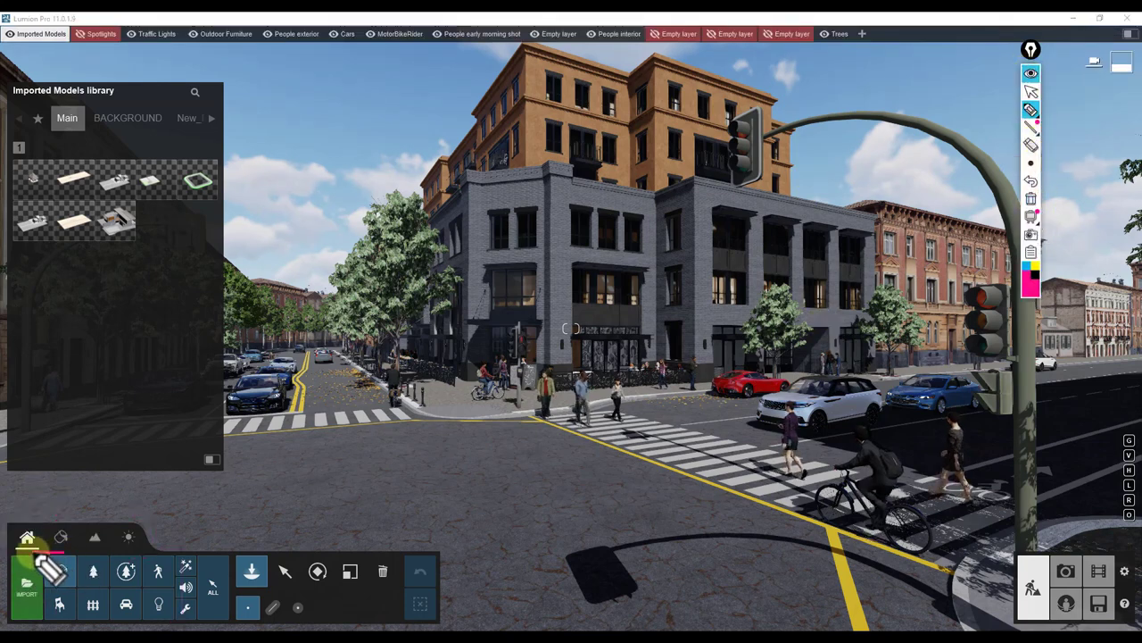
mouse_move(168, 555)
left_mouse_down()
mouse_move(187, 600)
mouse_move(51, 599)
left_mouse_up()
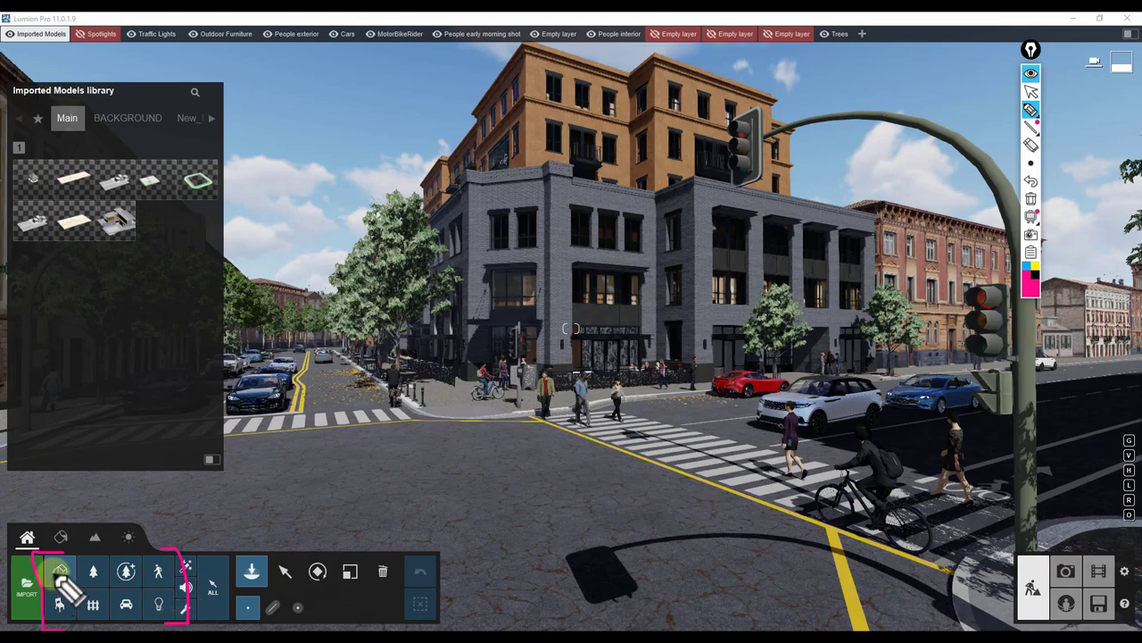
mouse_move(80, 571)
left_mouse_down()
mouse_move(47, 585)
mouse_move(75, 550)
mouse_move(82, 557)
left_mouse_up()
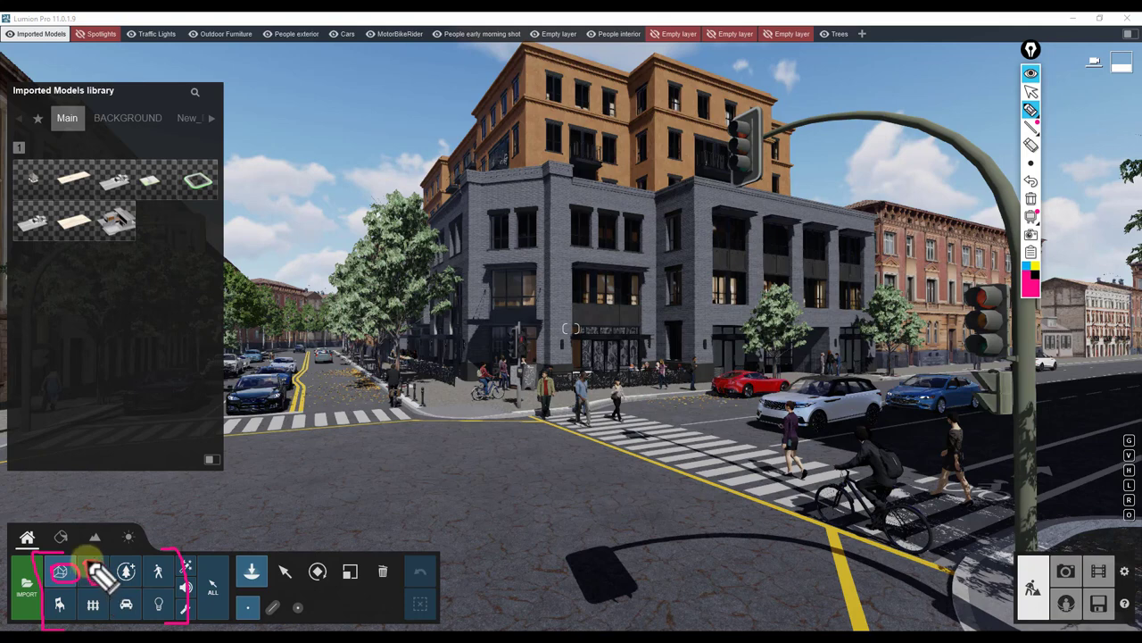
mouse_move(89, 568)
left_mouse_down()
mouse_move(84, 523)
mouse_move(91, 540)
mouse_move(148, 540)
mouse_move(152, 552)
left_mouse_up()
mouse_move(473, 397)
left_mouse_down()
mouse_move(492, 346)
mouse_move(612, 395)
mouse_move(601, 467)
mouse_move(548, 459)
mouse_move(196, 544)
left_mouse_up()
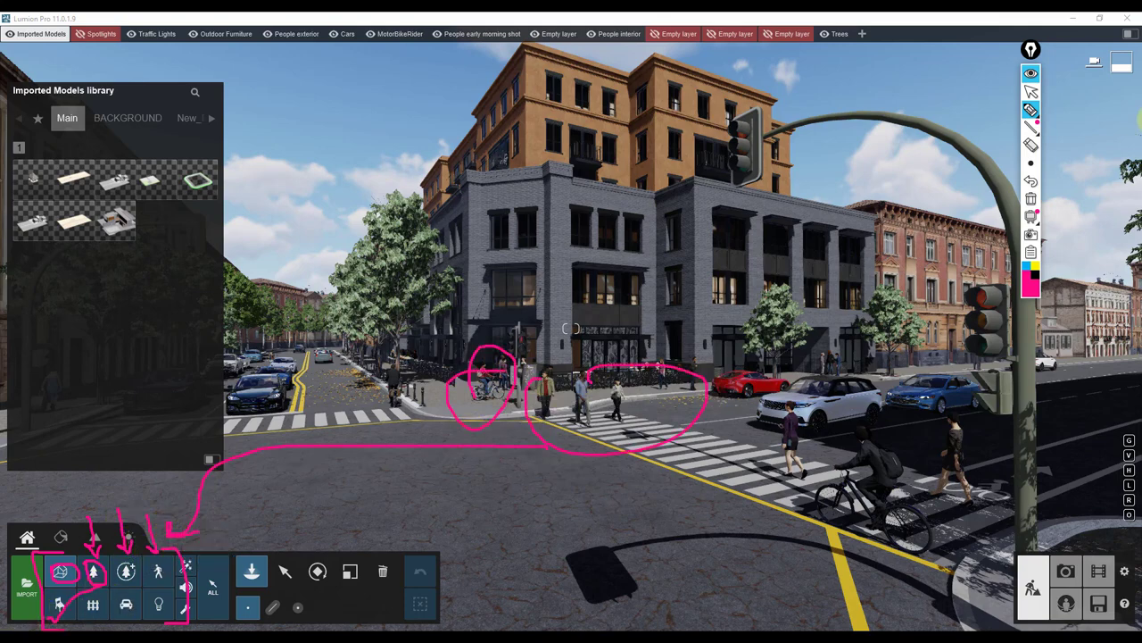
left_click(1031, 198)
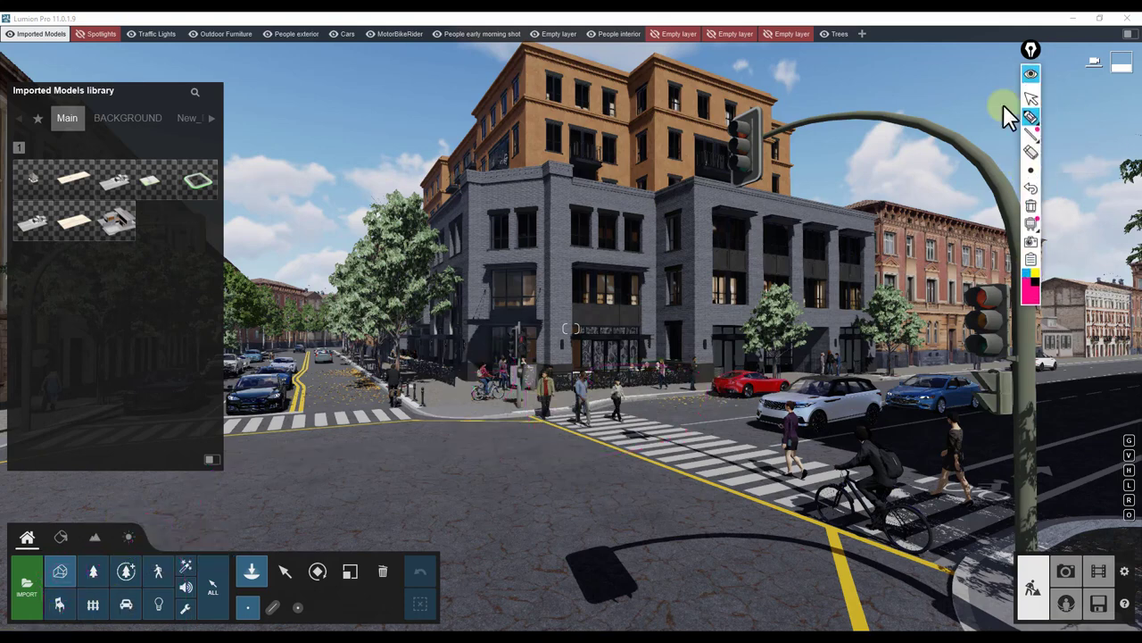
left_click(1032, 90)
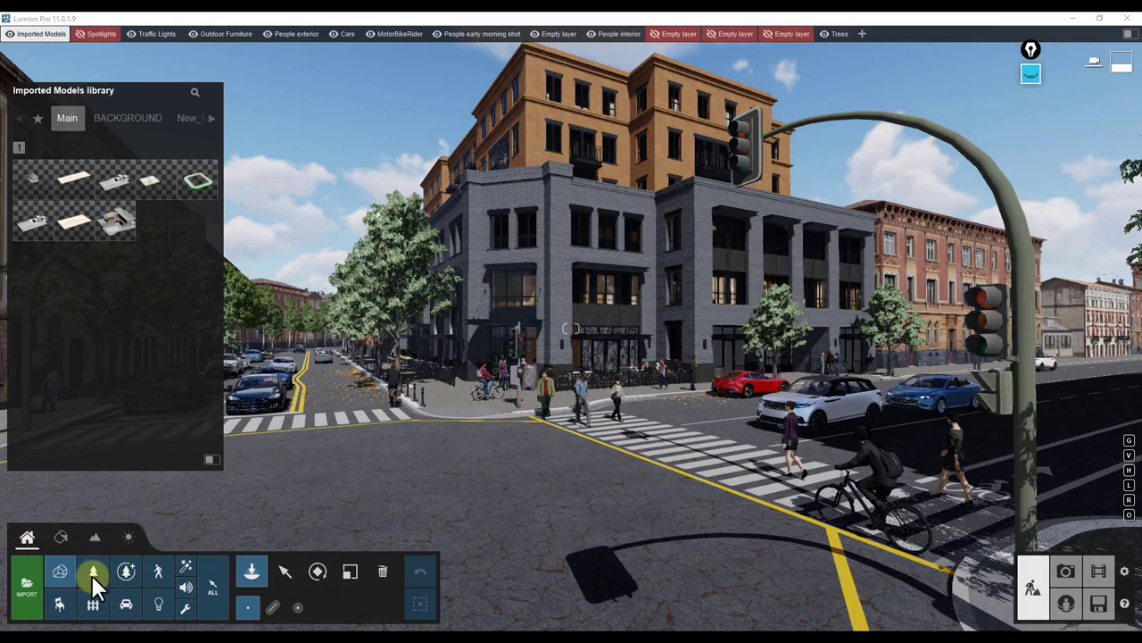
Step: Look through the Transport library, including the cars, bicycles and caravans, trucks and trains
left_click(126, 609)
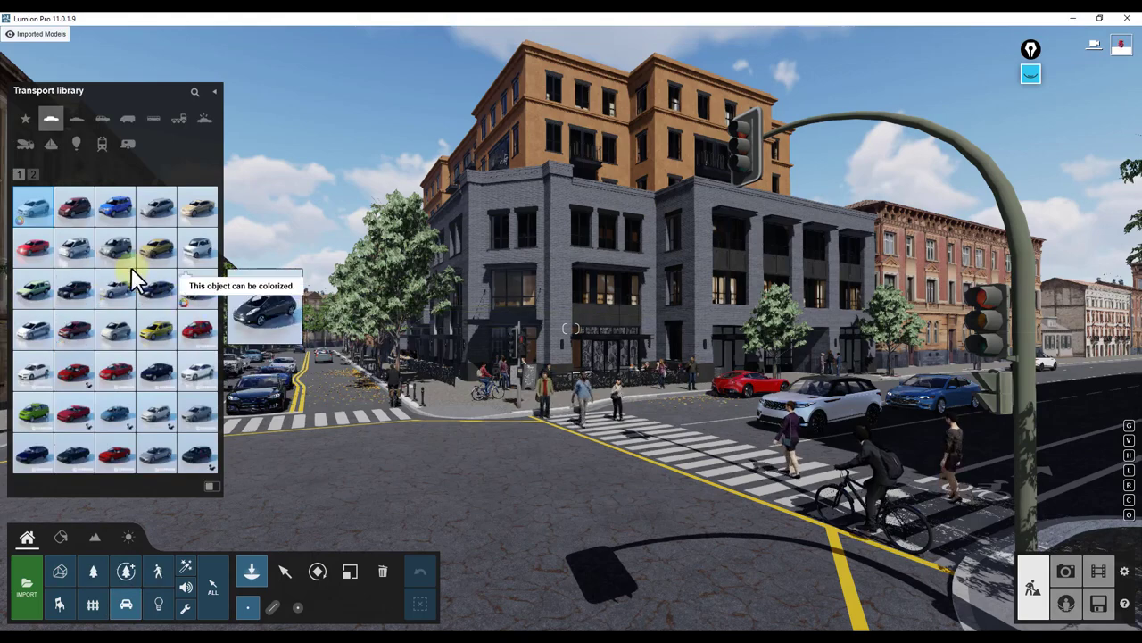
left_click(124, 144)
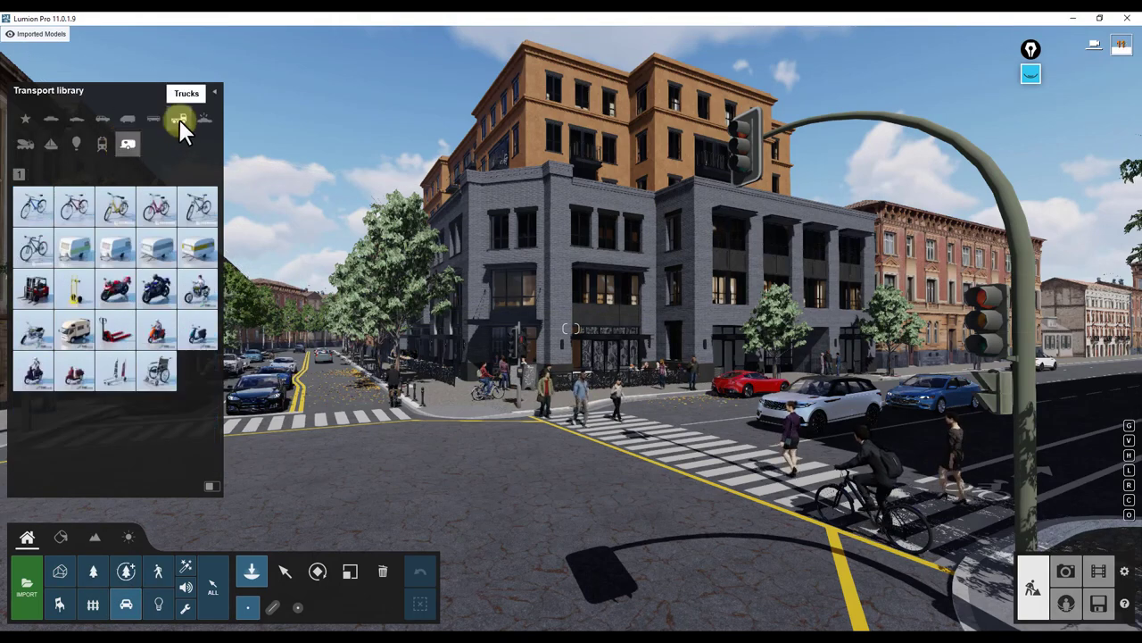
left_click(180, 121)
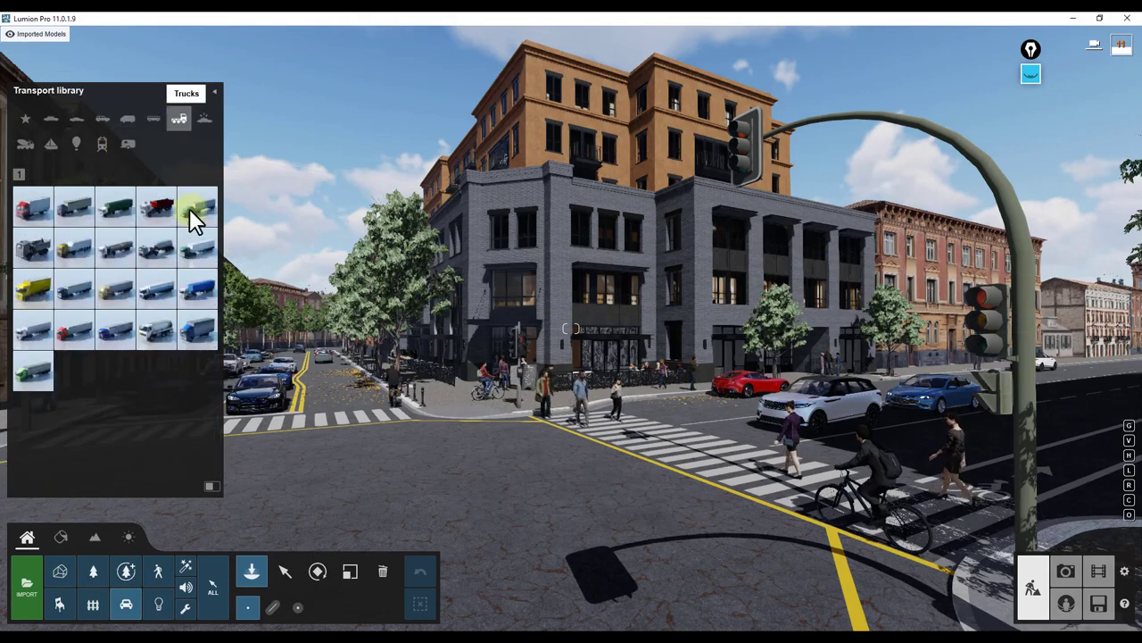
left_click(204, 117)
left_click(104, 141)
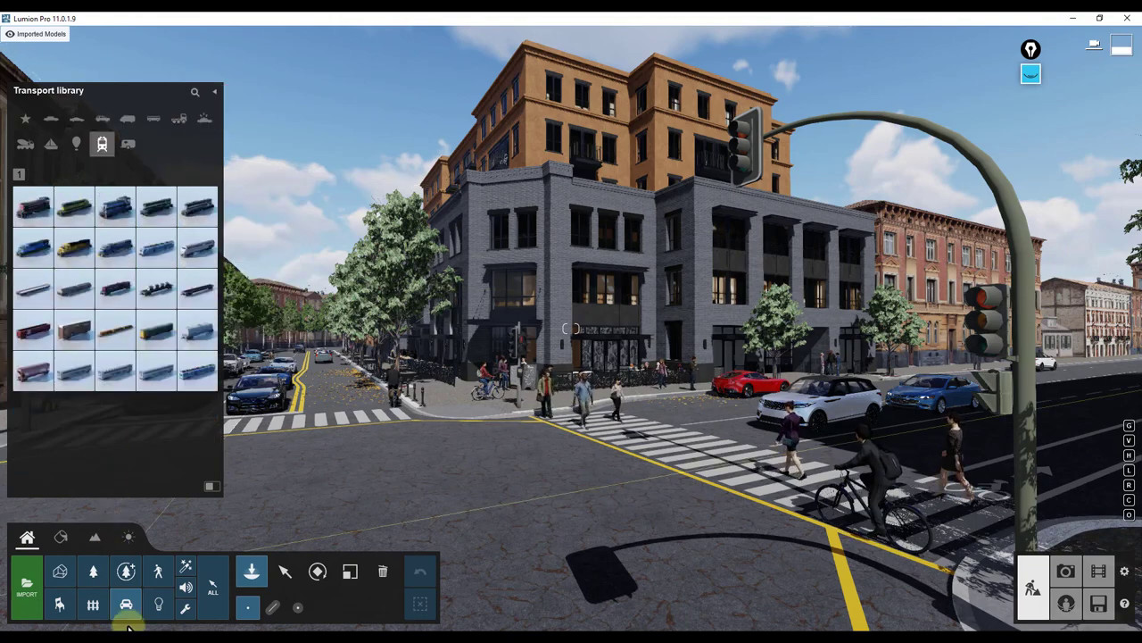
Step: Switch to the Nature library and show its conifer category for placement at the street corner
left_click(93, 575)
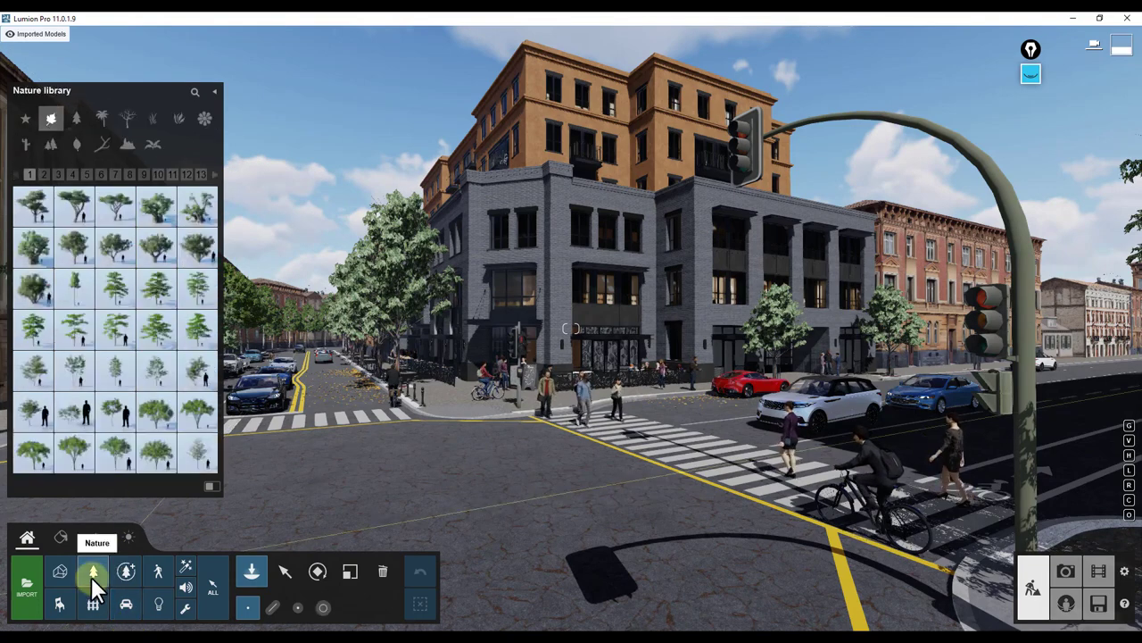
left_click(117, 301)
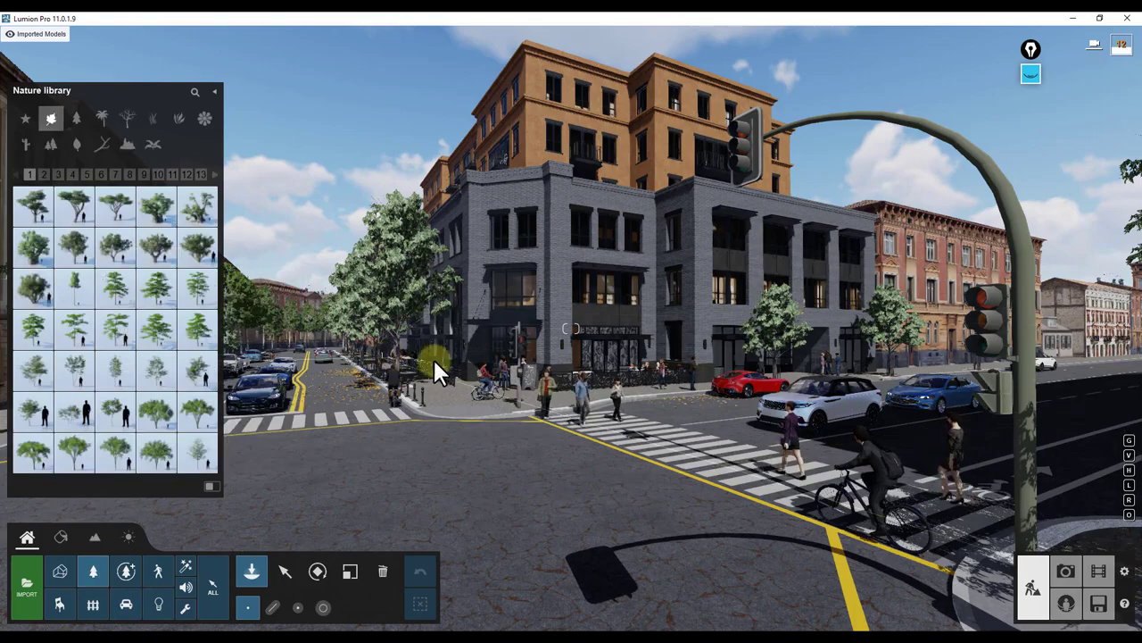
key("w")
key("w")
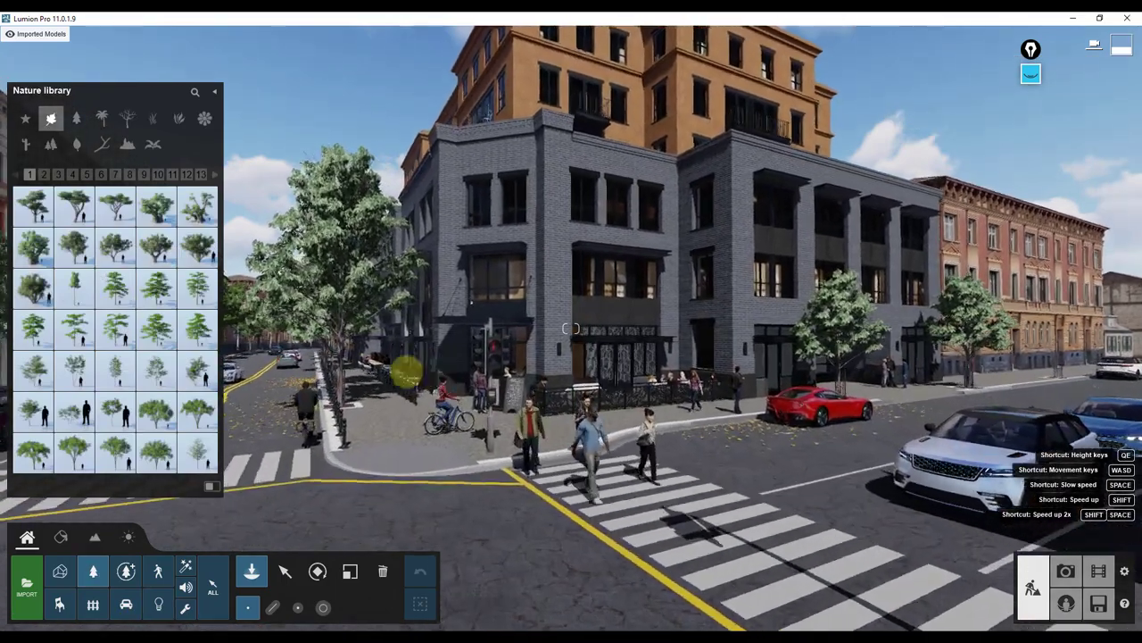
key("w")
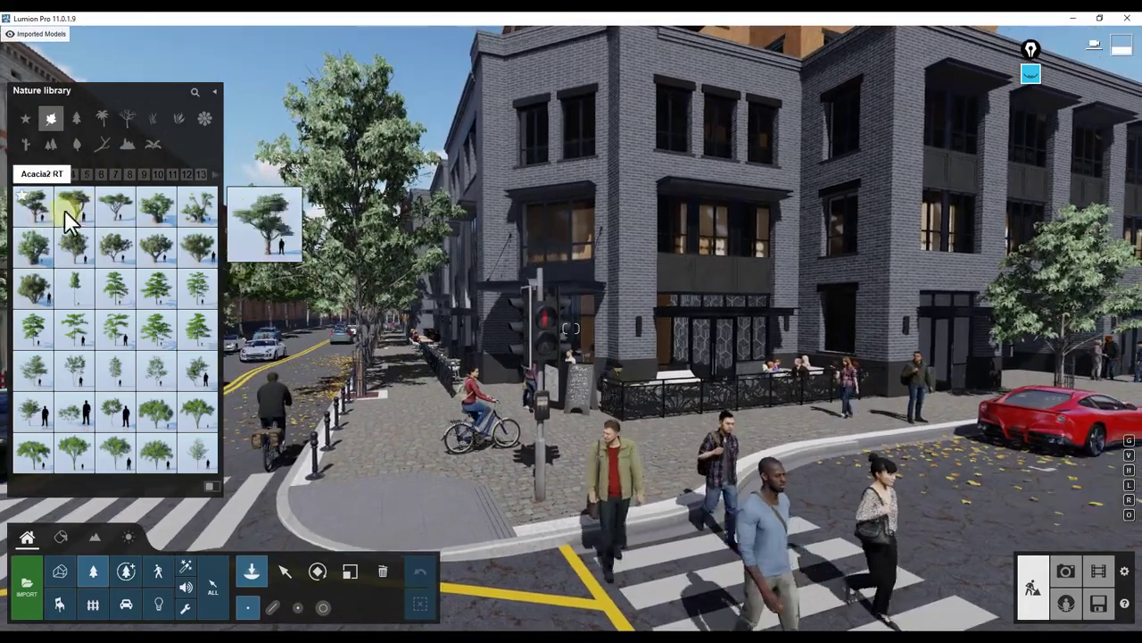
left_click(76, 125)
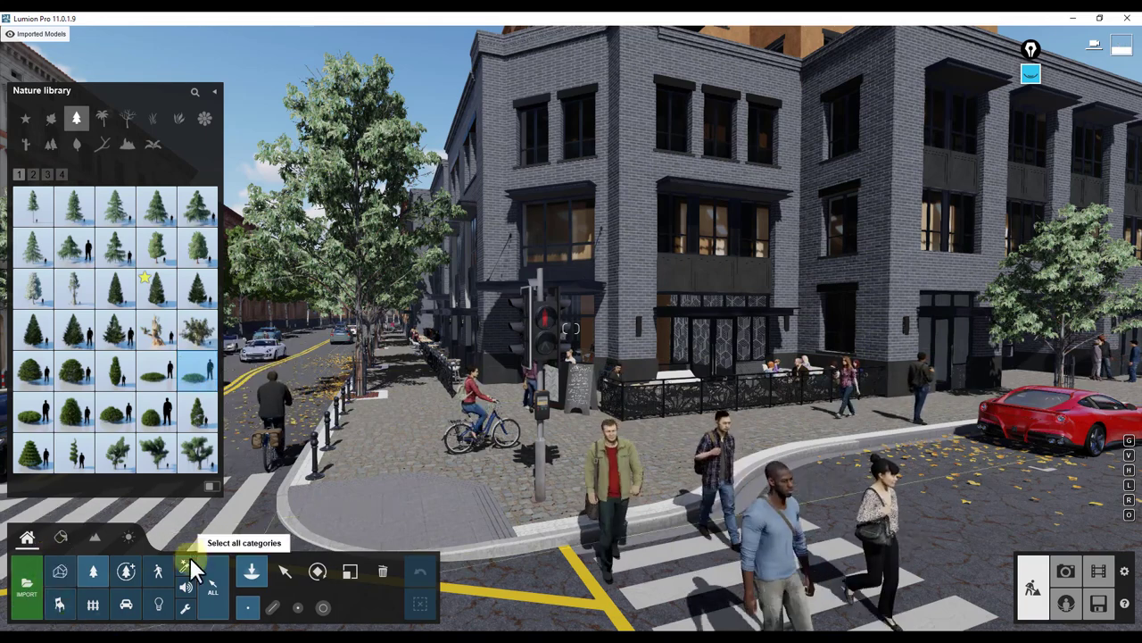
left_click(159, 539)
Step: Mark the placement tools, the nature and transport categories and library thumbnails with the annotation pen, and clear the markings
left_click(1035, 73)
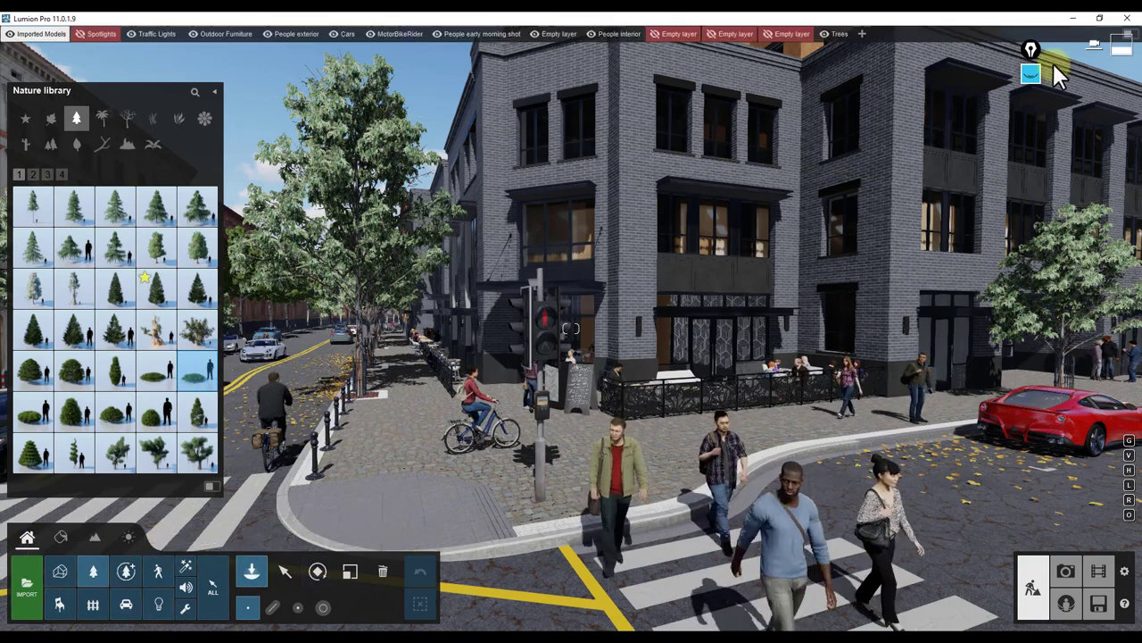
left_click(1036, 71)
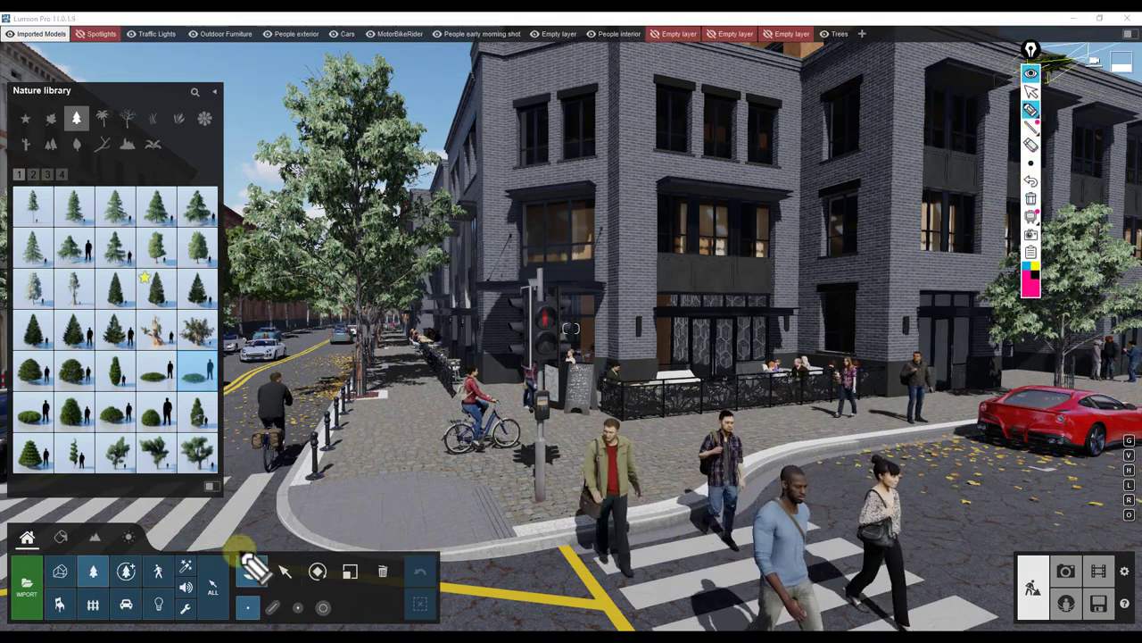
left_click_drag(234, 543, 223, 625)
mouse_move(373, 538)
left_mouse_down()
mouse_move(415, 541)
mouse_move(416, 628)
left_mouse_up()
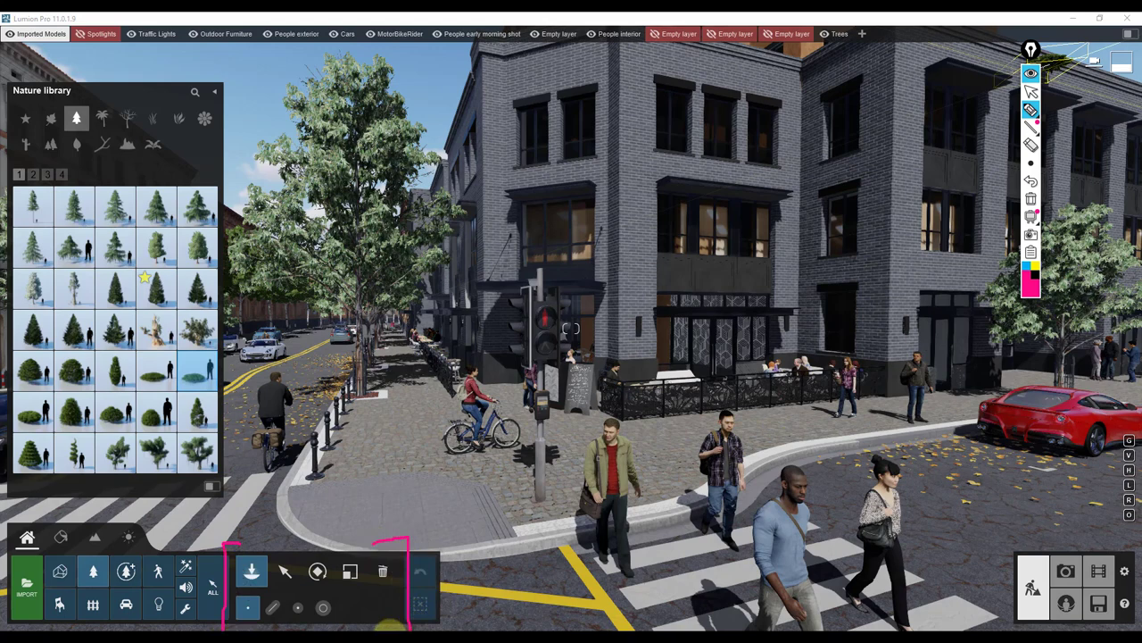
left_click_drag(243, 571, 285, 536)
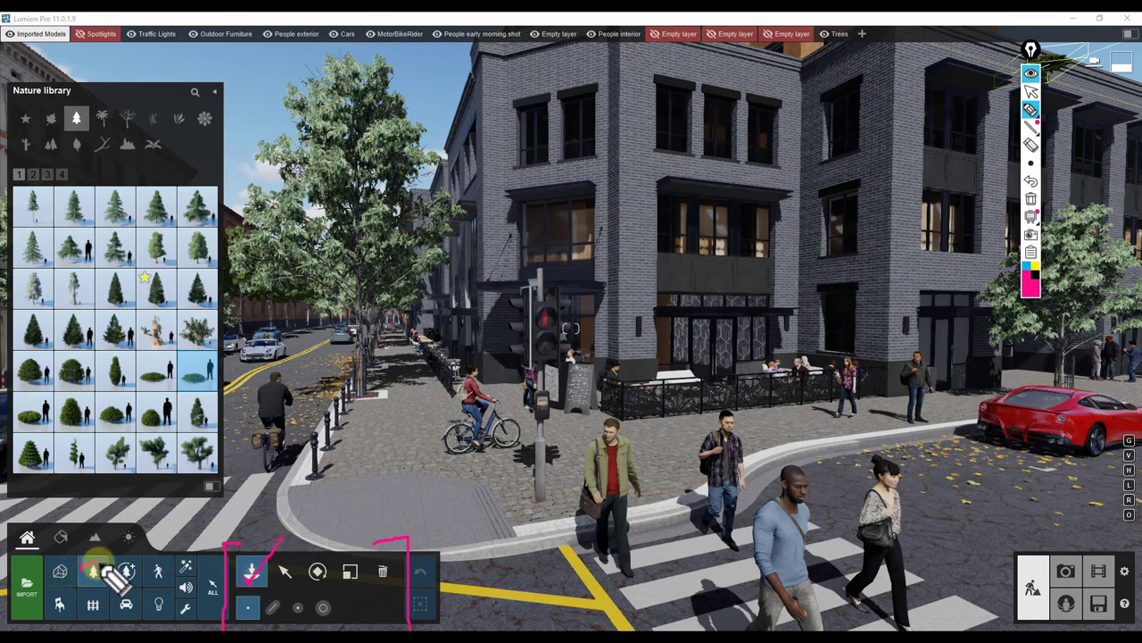
left_click_drag(91, 565, 90, 560)
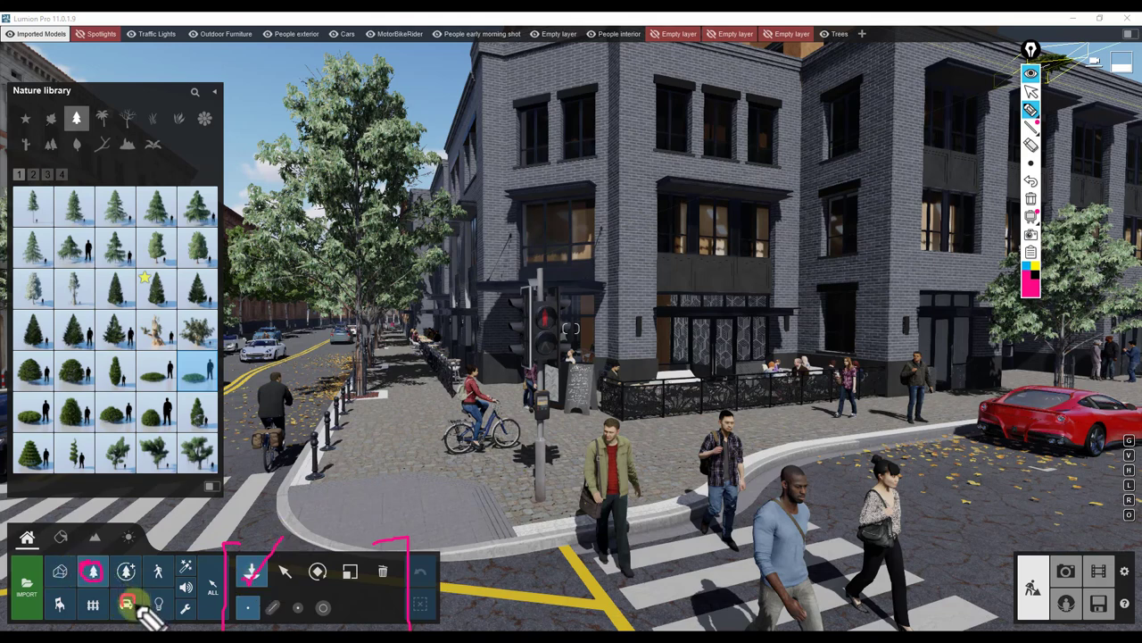
left_click_drag(133, 609, 131, 596)
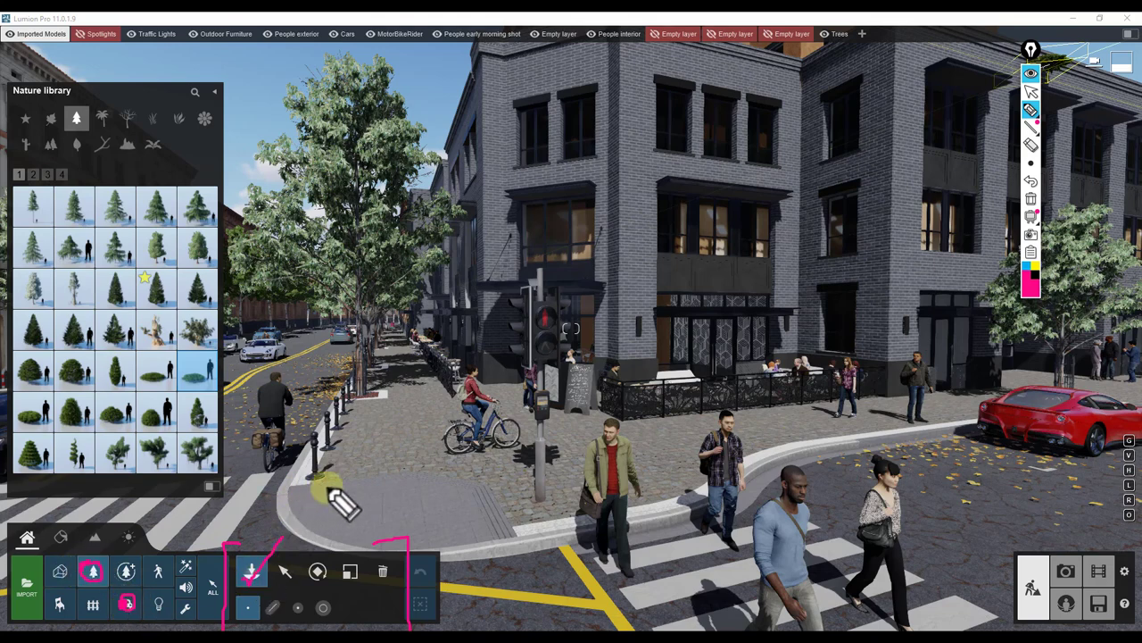
left_click_drag(48, 228, 218, 157)
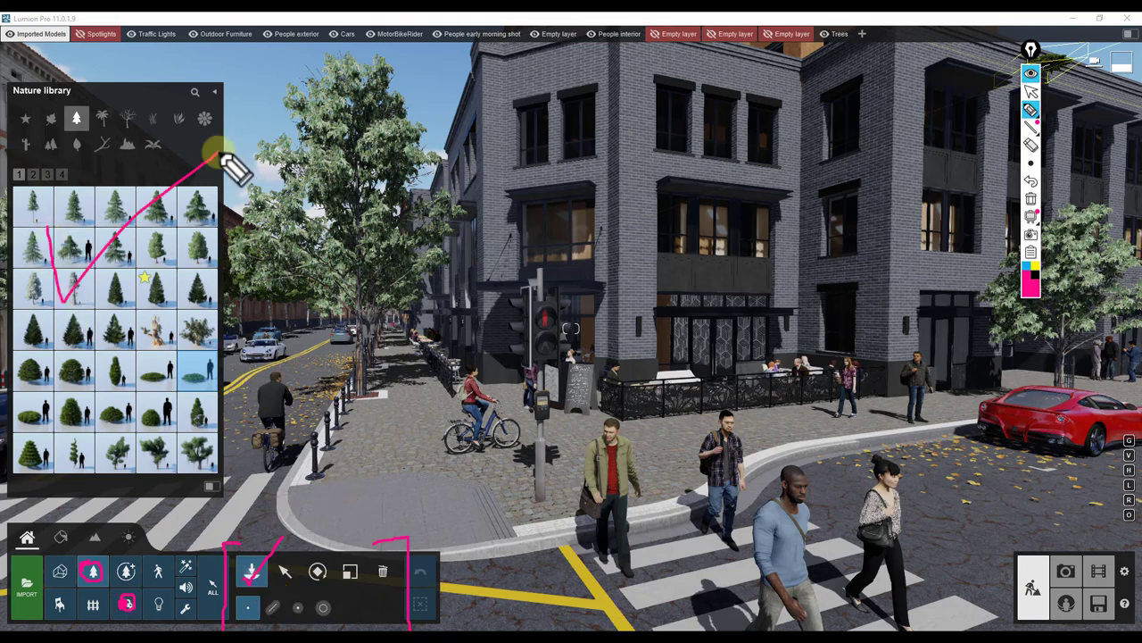
left_click_drag(94, 374, 299, 289)
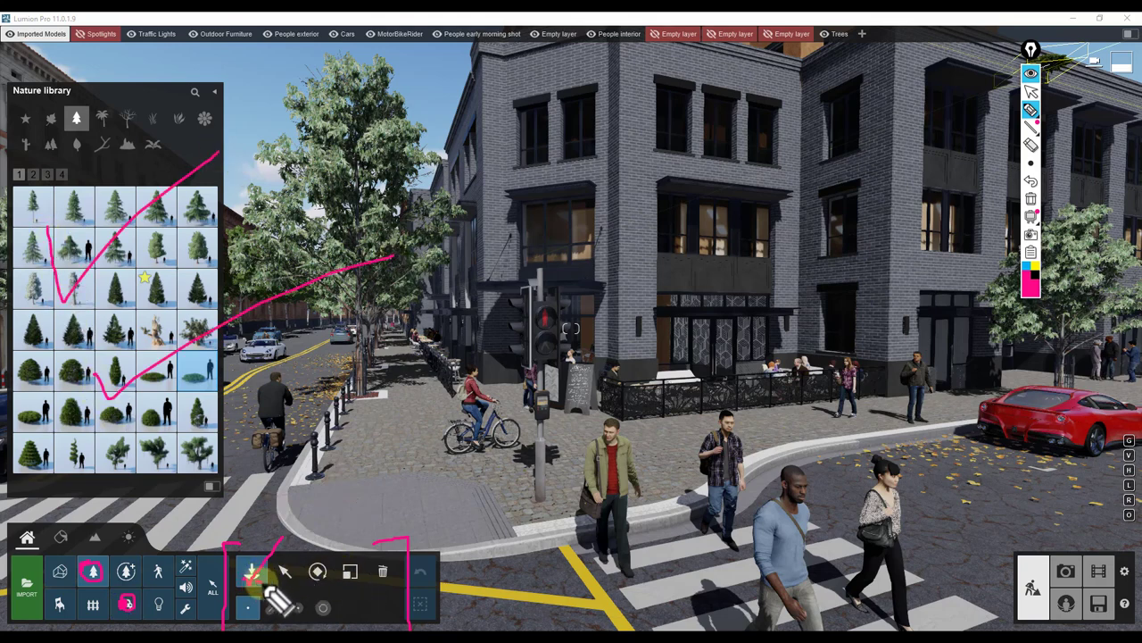
left_click_drag(253, 580, 300, 539)
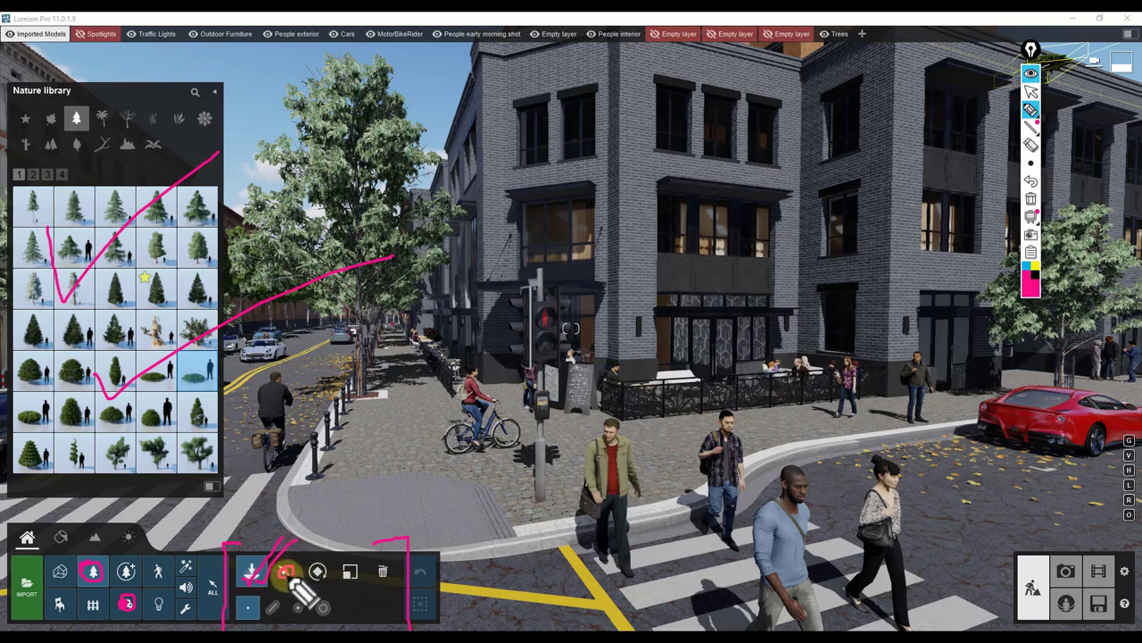
left_click(1031, 202)
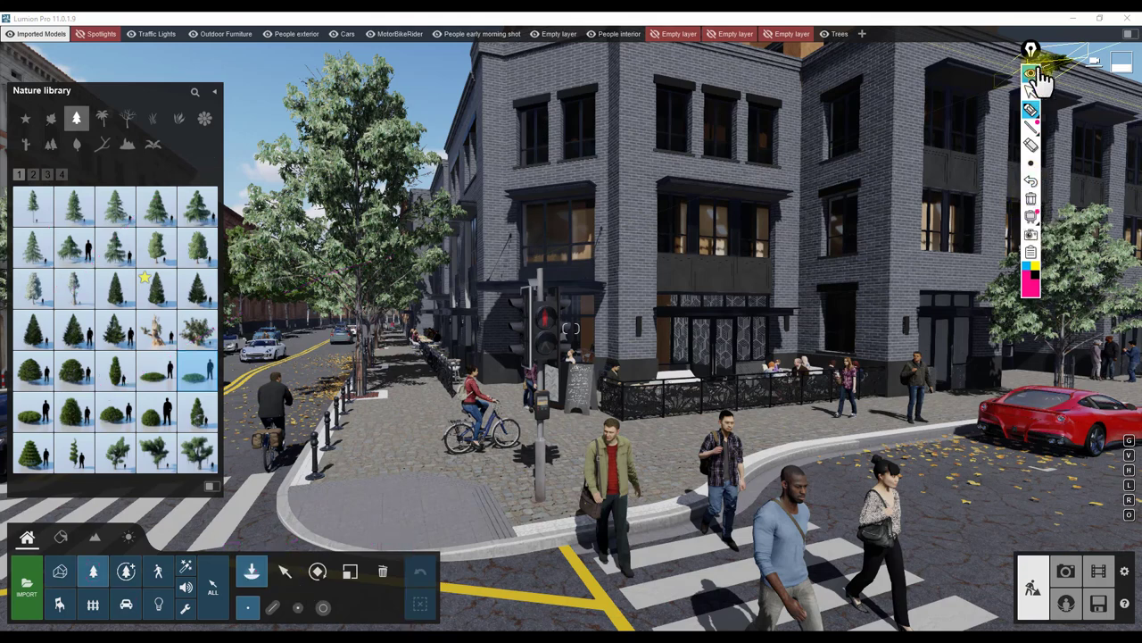
left_click(1032, 75)
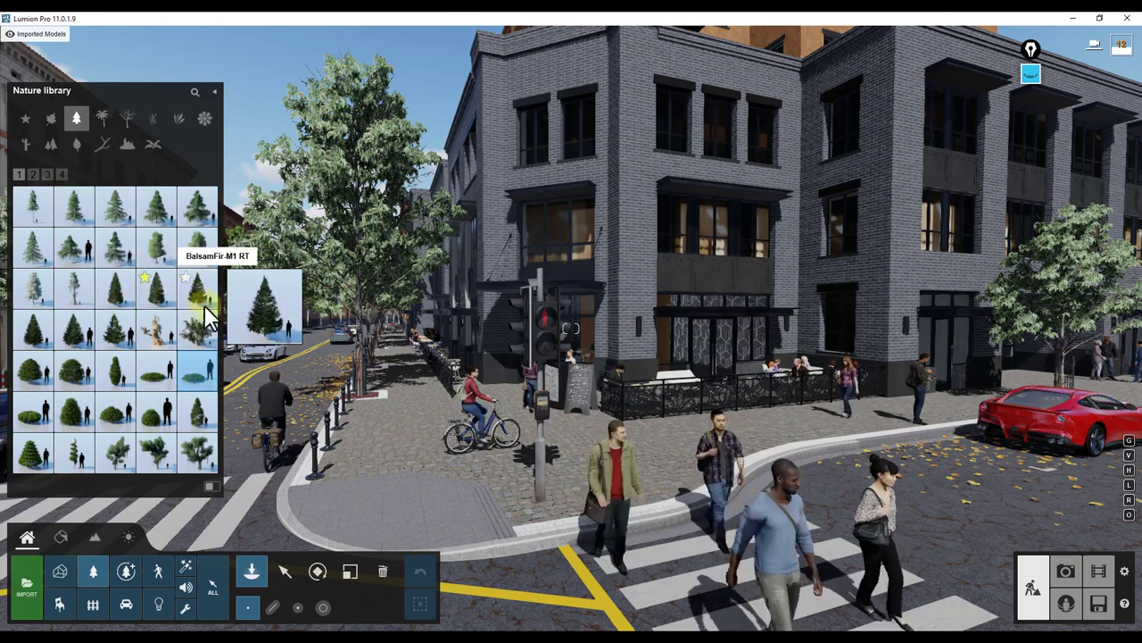
Step: Place two copies of the low spreading shrub on the pavement at the street corner beside the bollards
left_click(200, 375)
left_click(365, 413)
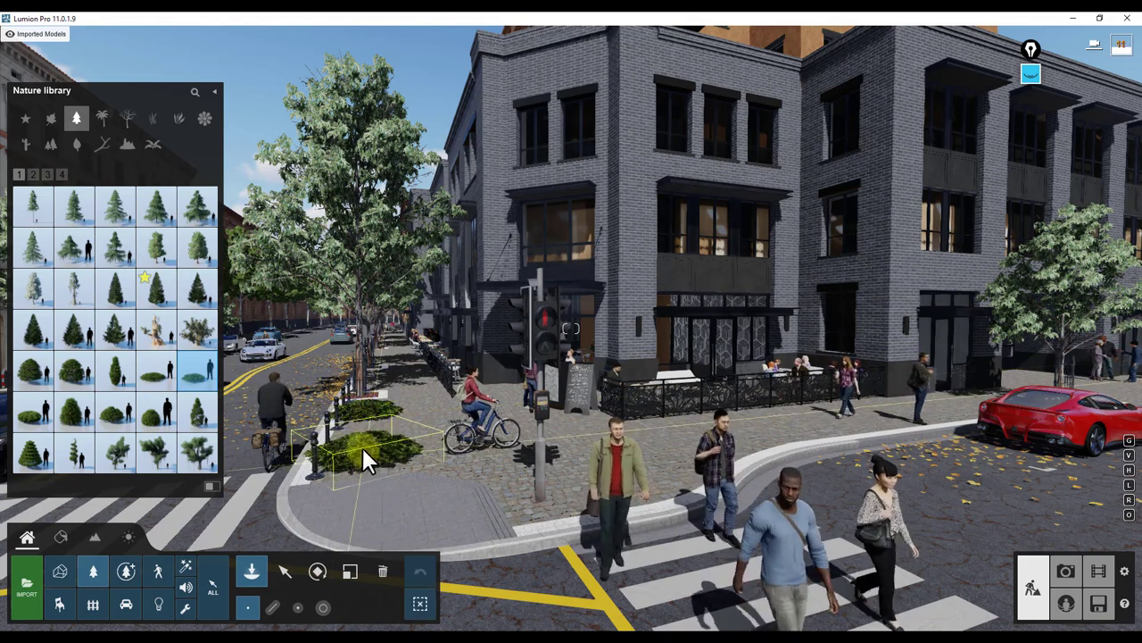
left_click(362, 445)
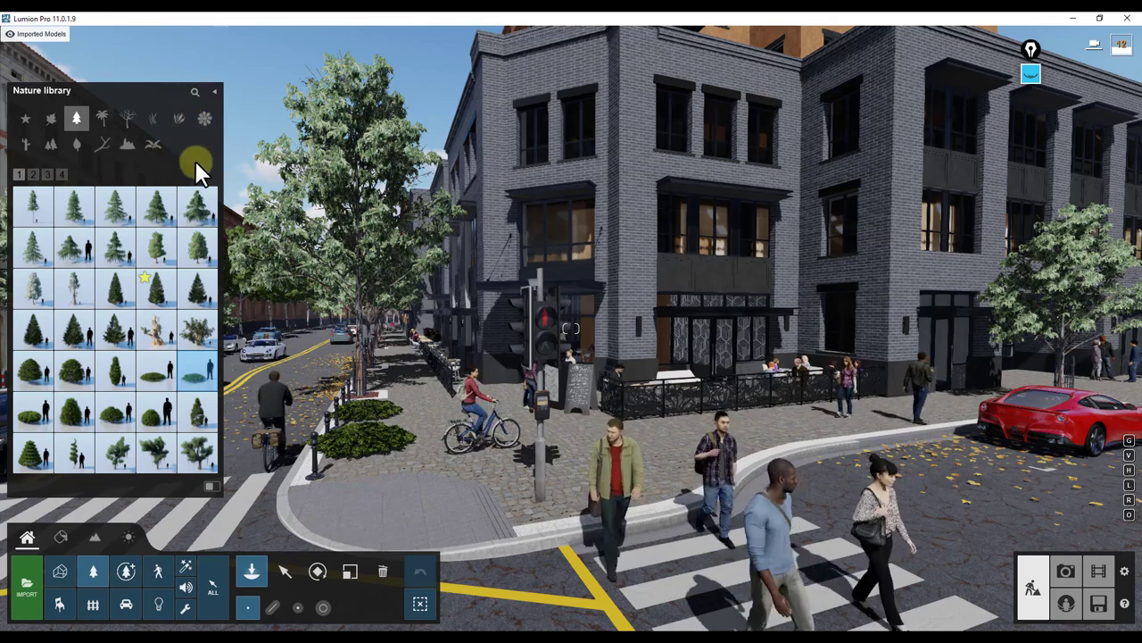
Step: Search the Nature library for "sunflo" and place a Sunflower RT on the smooth paved corner beside the bollard
left_click(194, 92)
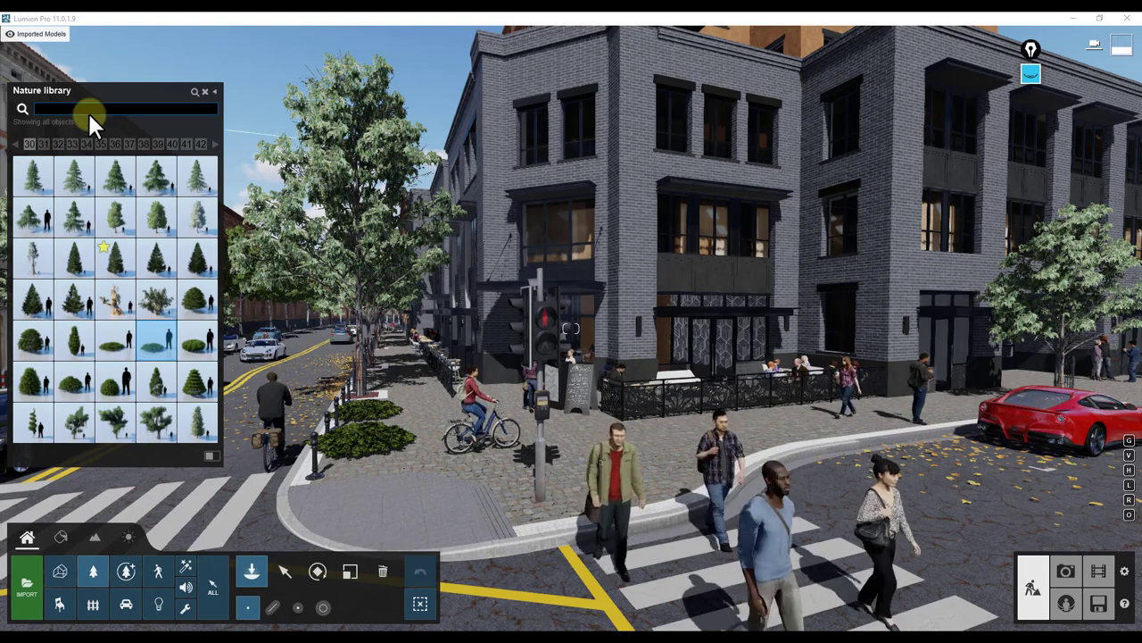
type("sunflo")
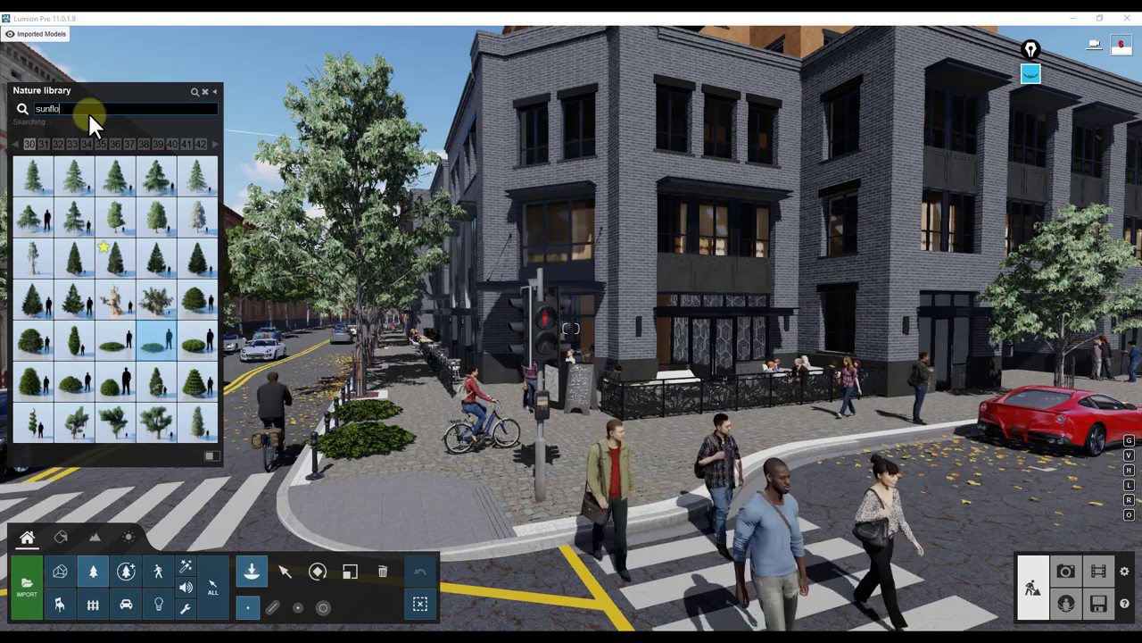
left_click(35, 188)
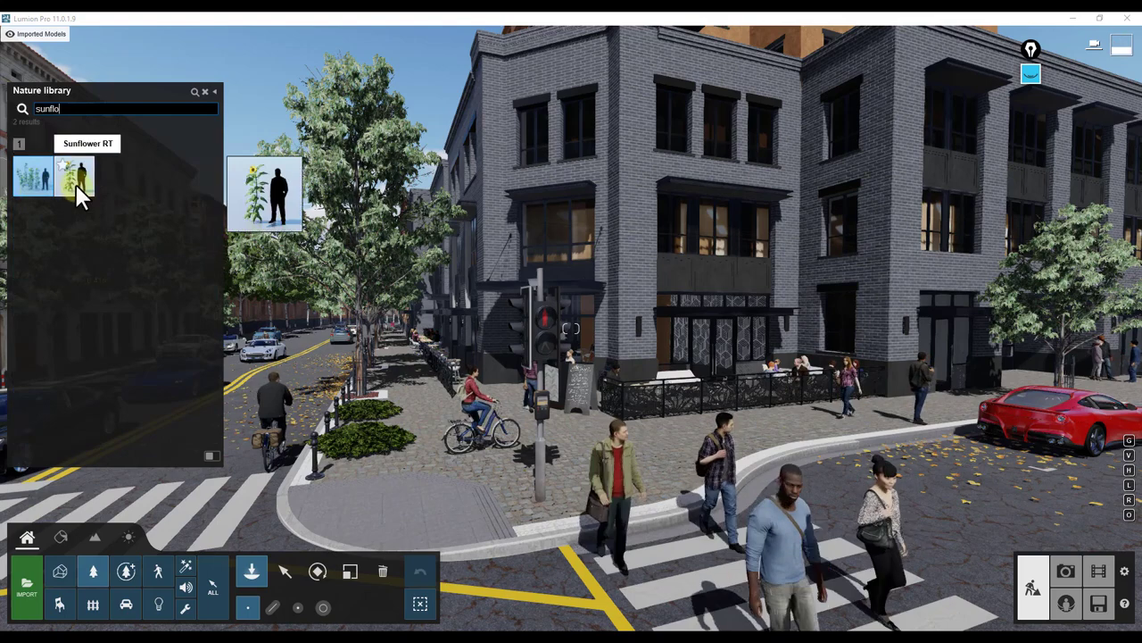
left_click(338, 504)
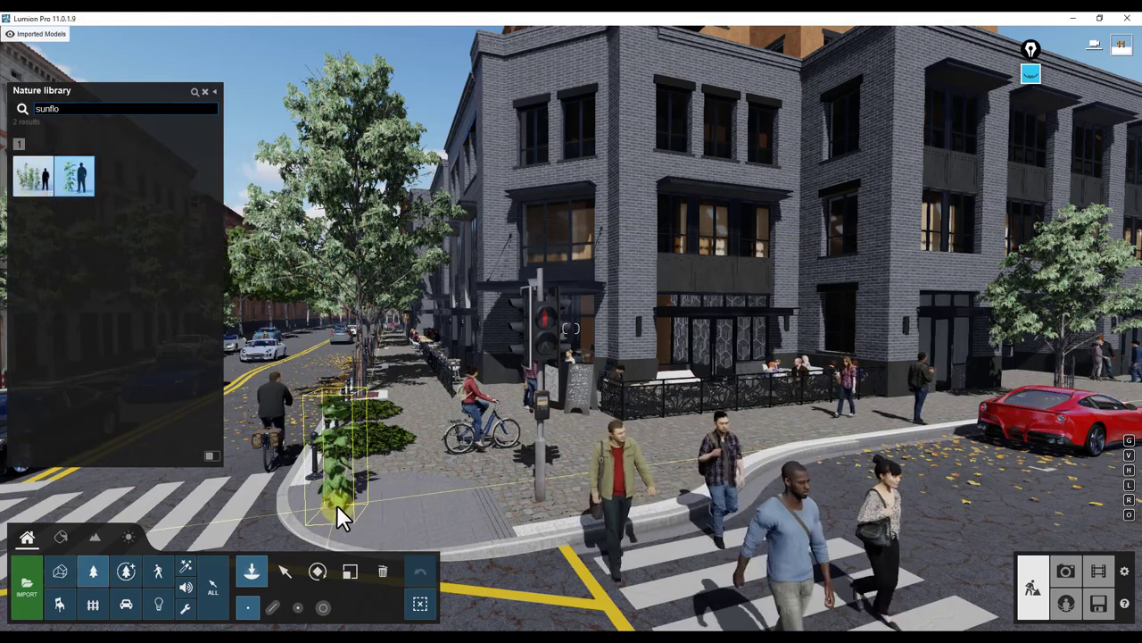
left_click(429, 502)
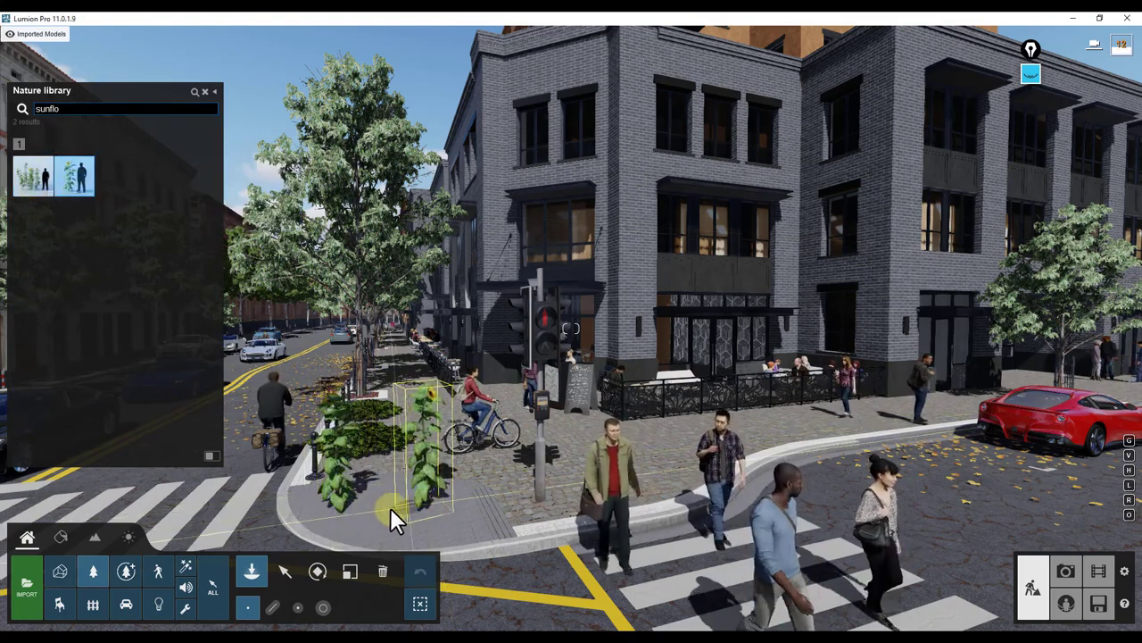
left_click(387, 504)
key("a")
right_click_drag(387, 501, 370, 433)
key("w")
key("s")
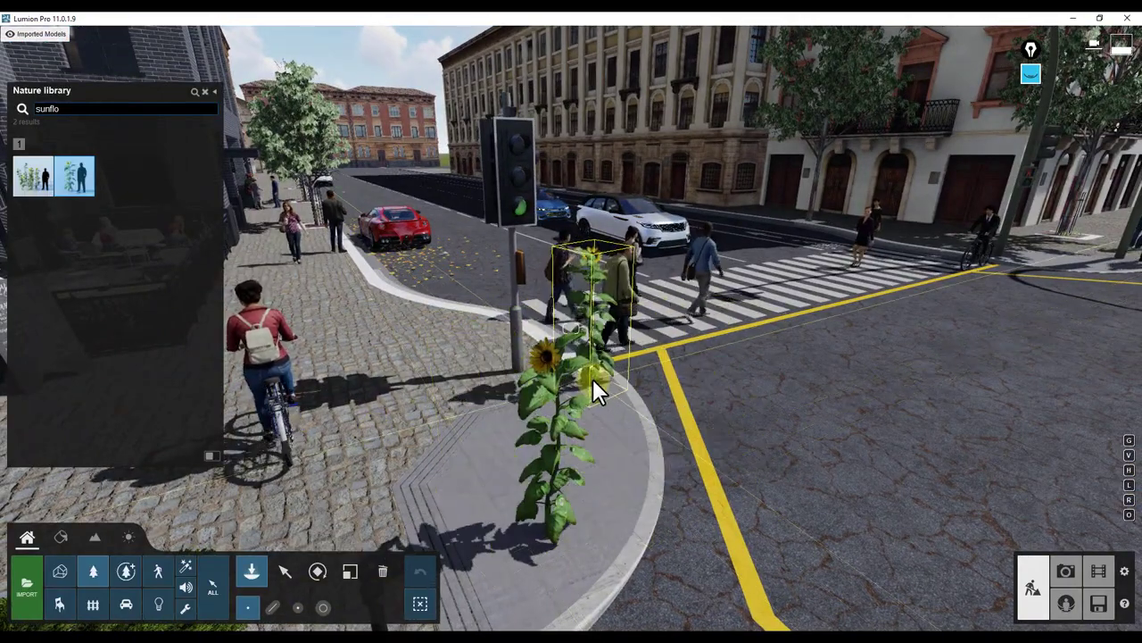
Step: Set the editor quality to Low quality (one star) in the settings and return to the Build mode scene
left_click(1124, 573)
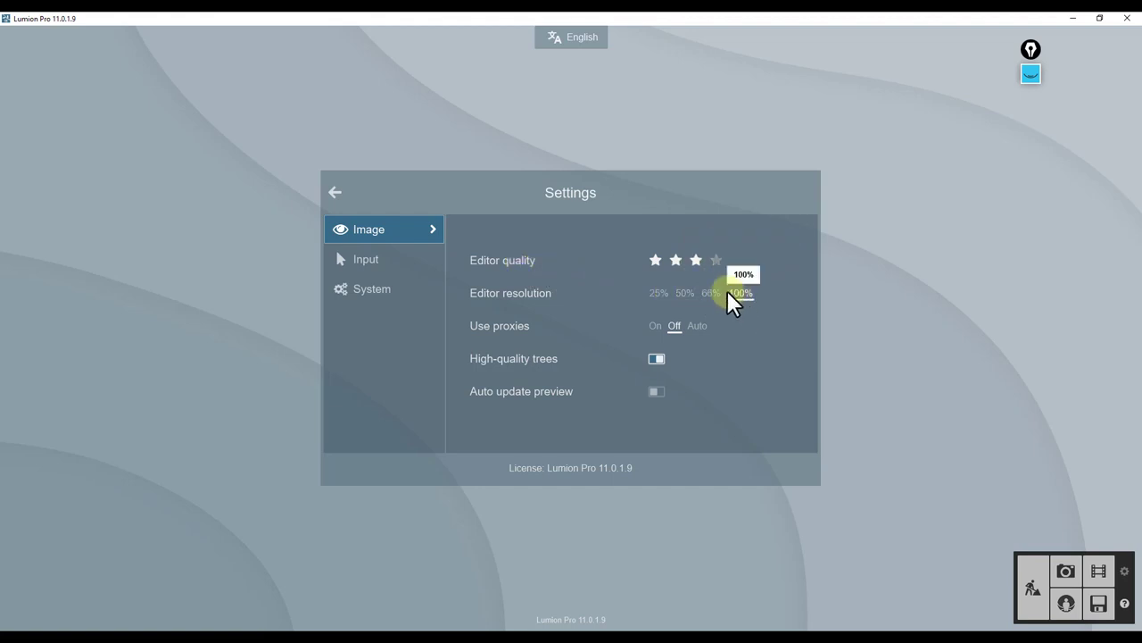
left_click(656, 260)
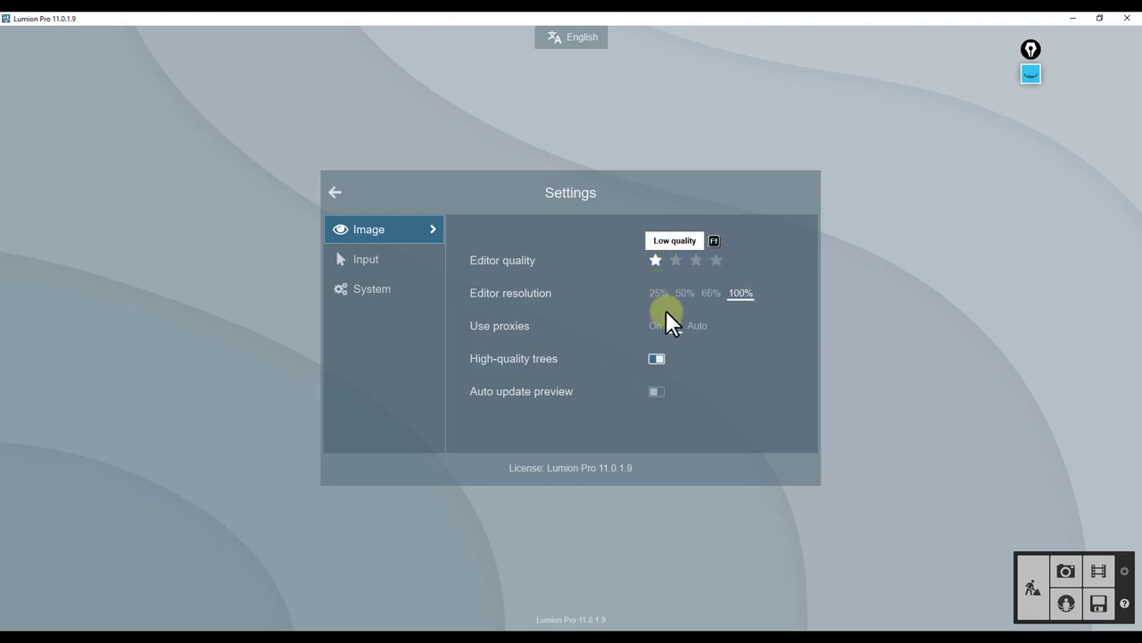
left_click(1033, 587)
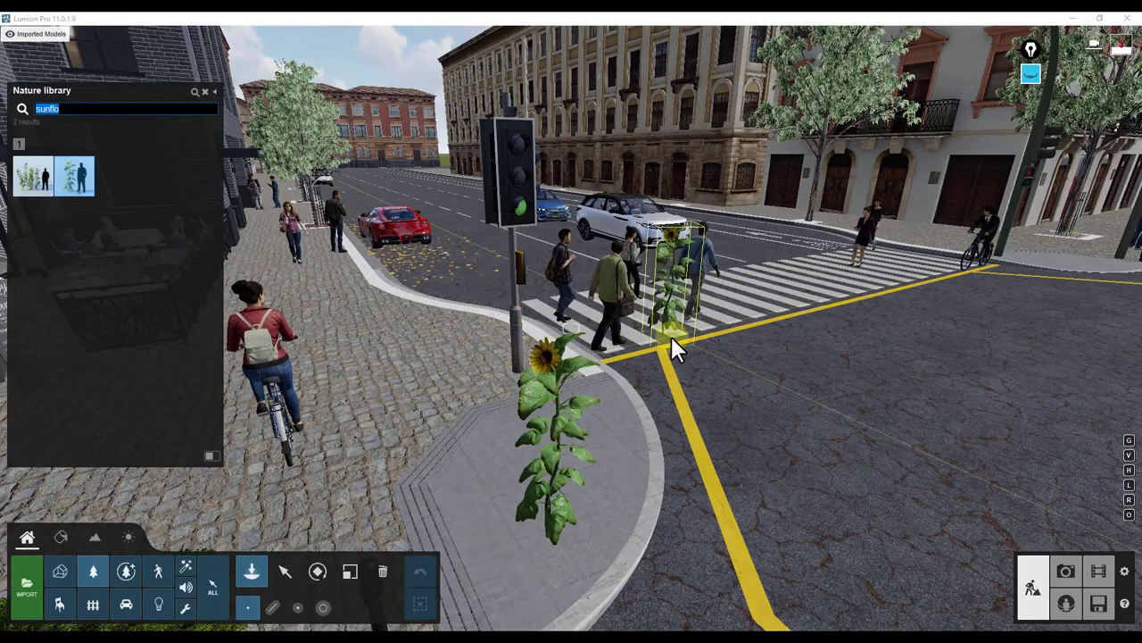
scroll(671, 336, "down", 3)
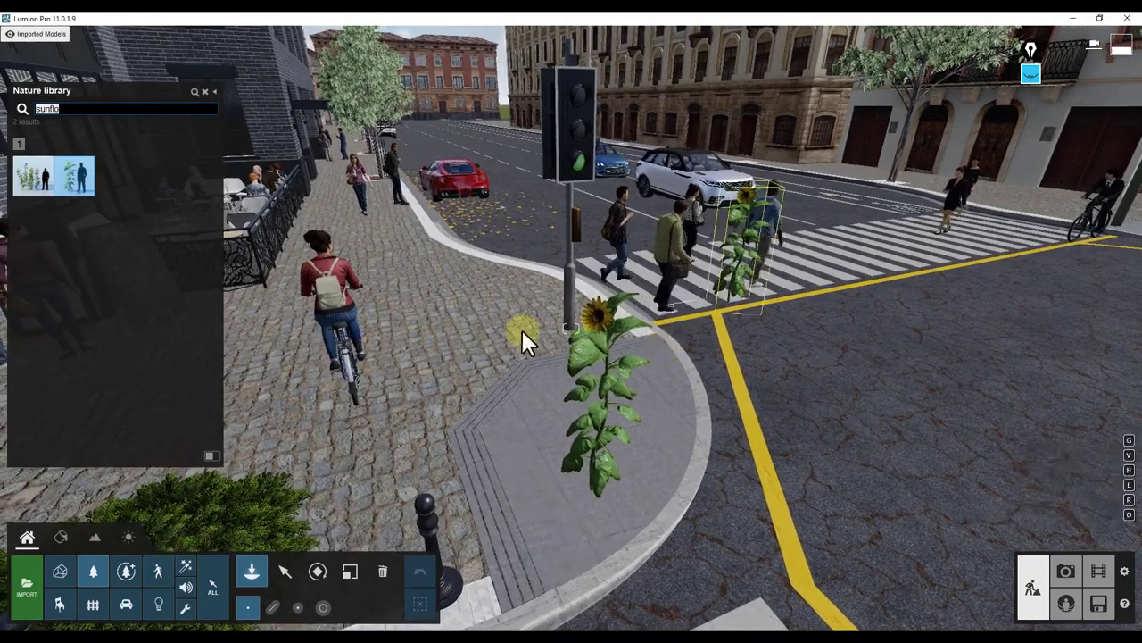
Step: Set the editor resolution to 25% and return to the scene to inspect the sunflower at the street corner
left_click(1124, 571)
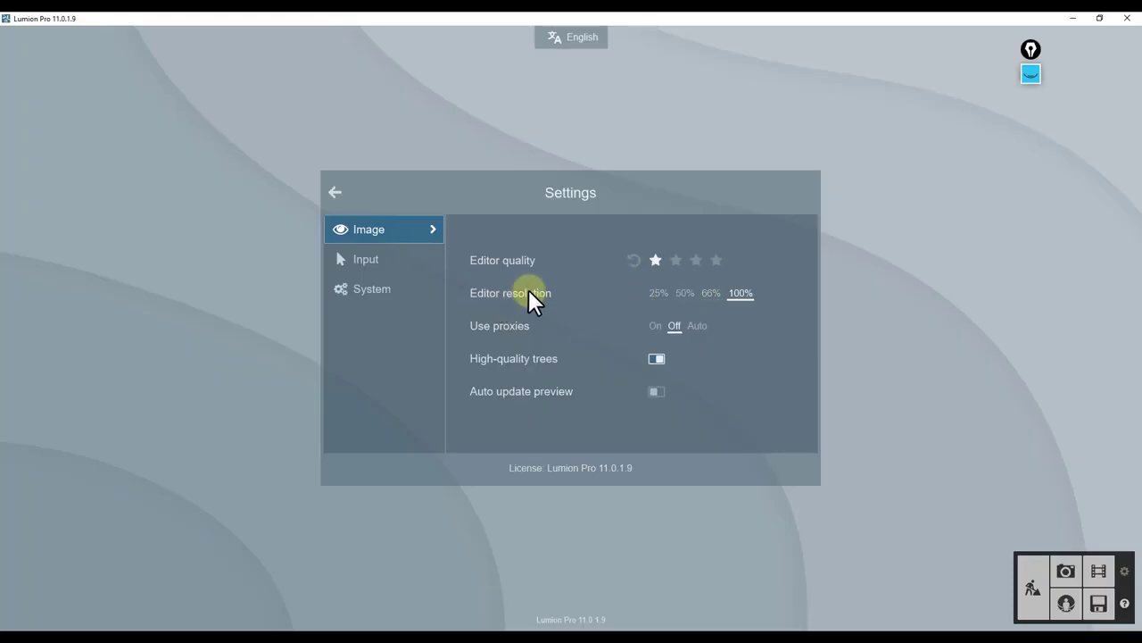
left_click(658, 293)
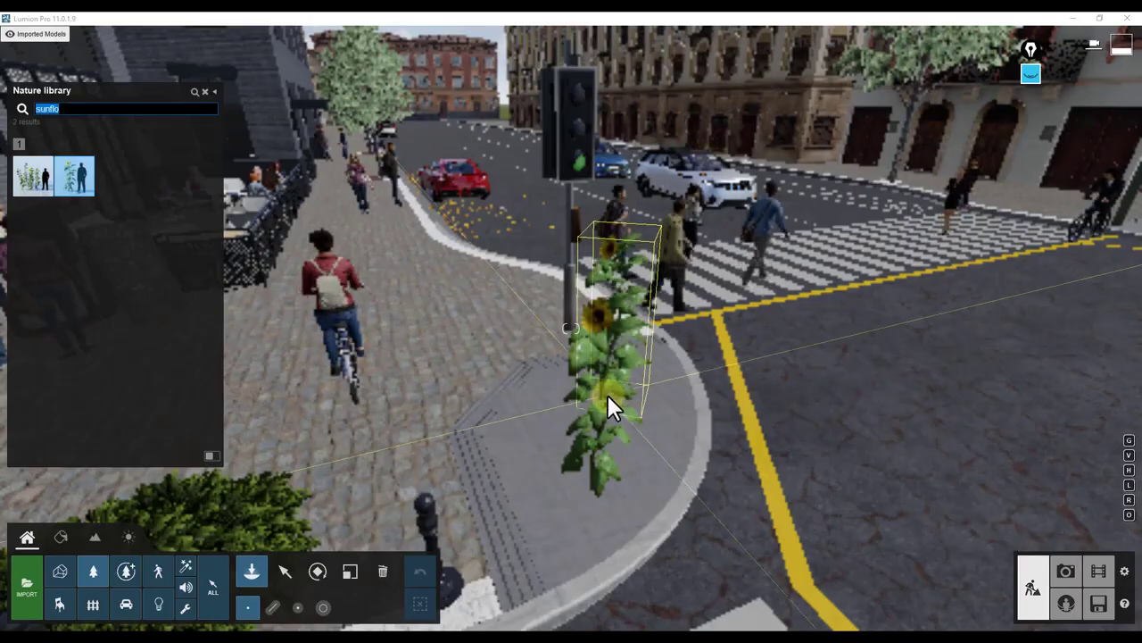
left_click(529, 478)
right_click_drag(530, 478, 522, 473)
Step: Set the editor quality back to High quality (three stars), restore the editor resolution and return to the scene
left_click(1124, 571)
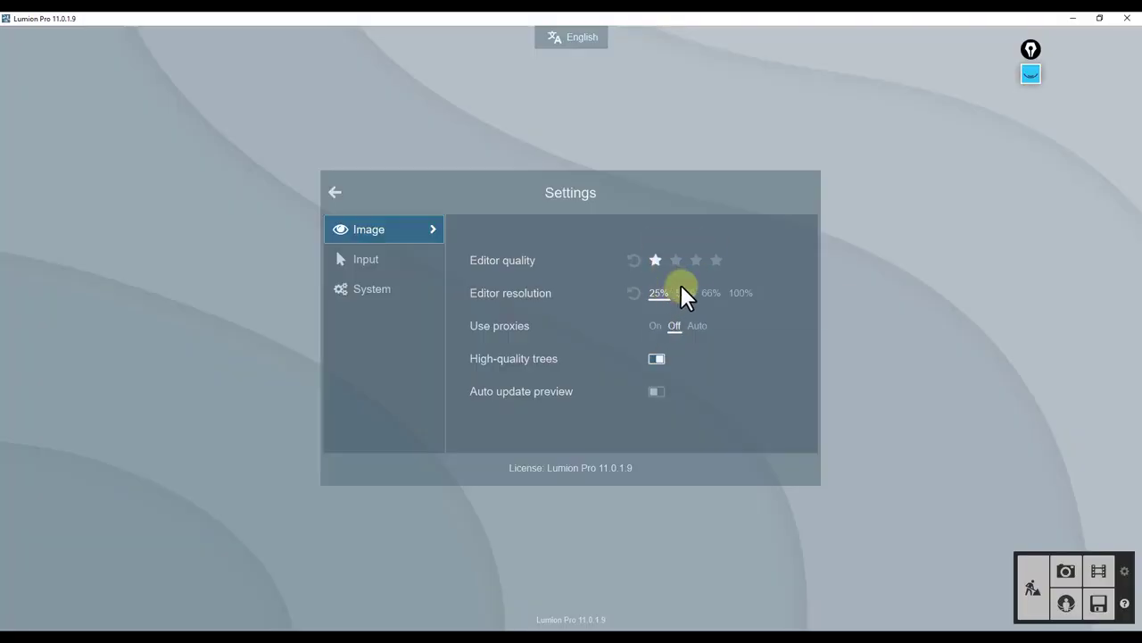
left_click(719, 261)
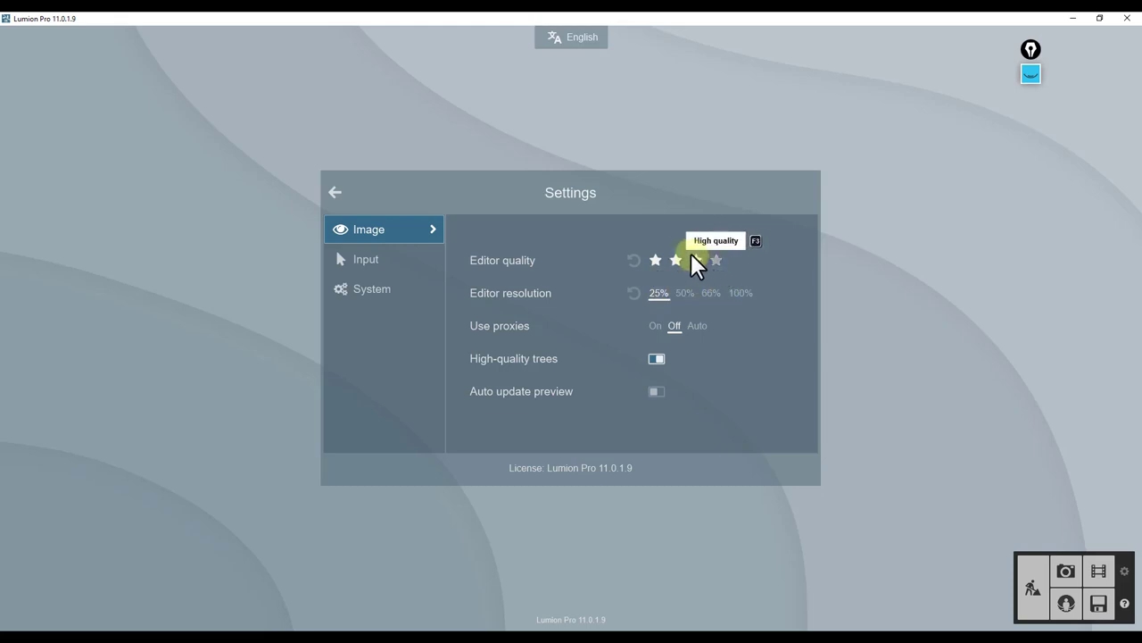
left_click(695, 260)
left_click(656, 260)
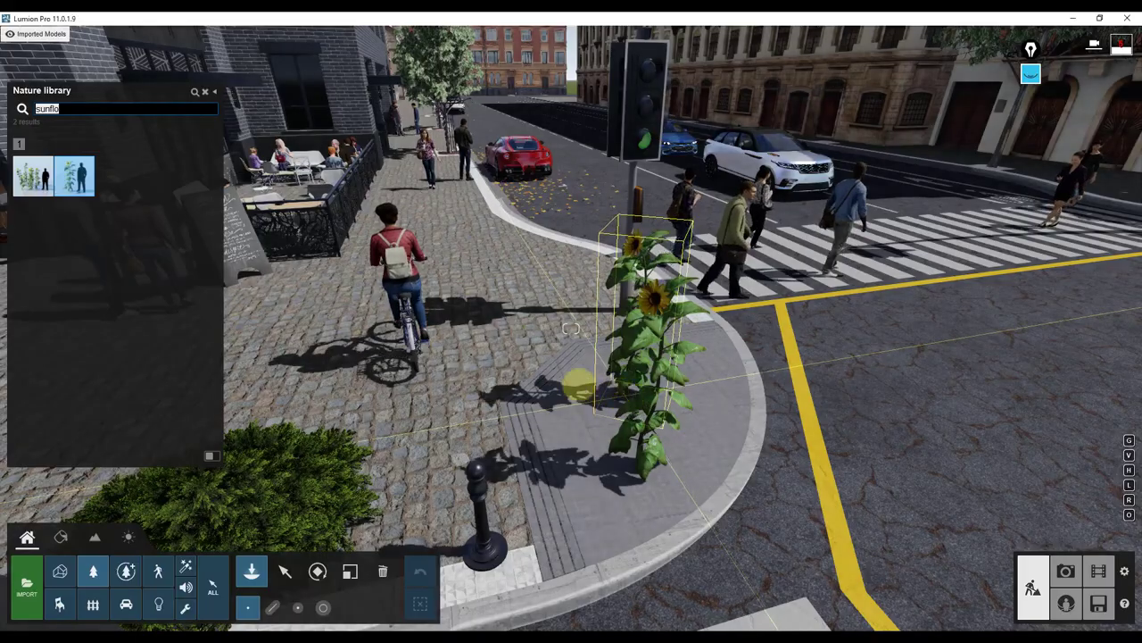
Step: Place two more sunflowers on the cobbled pavement, one at the corner paving's edge and one towards the café
key("w")
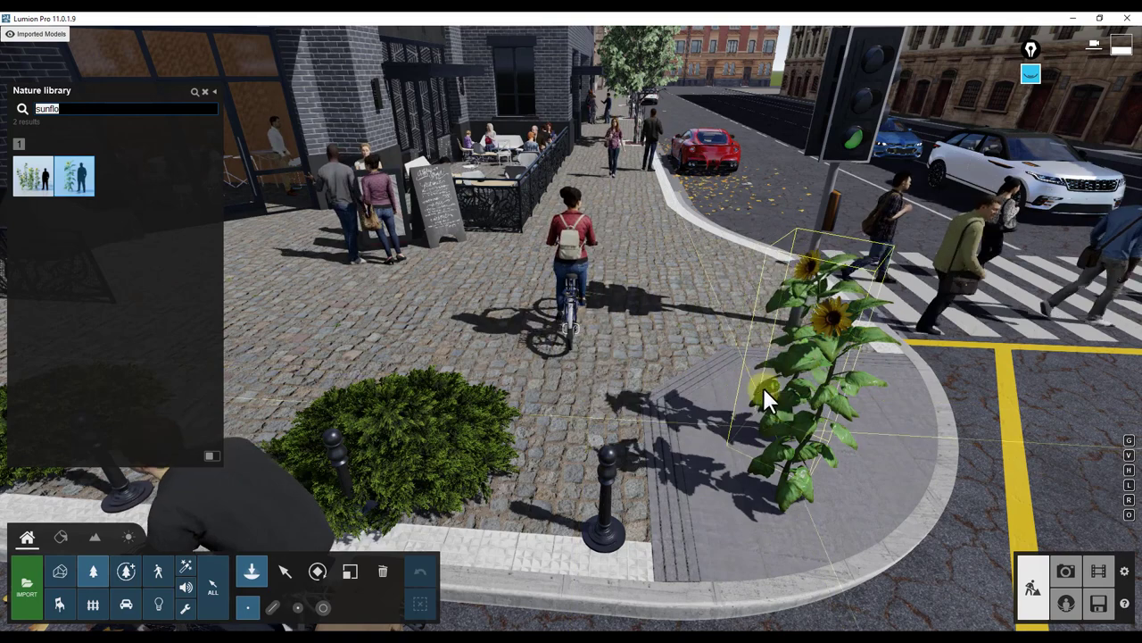
left_click(659, 412)
left_click(473, 354)
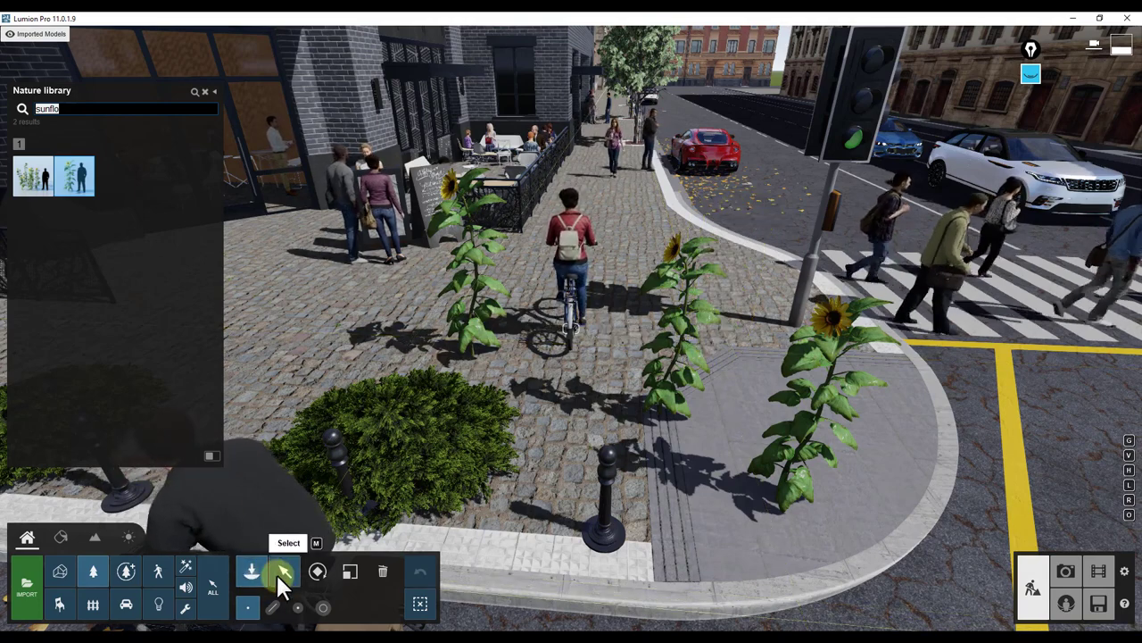
right_click_drag(638, 419, 631, 444)
Step: Delete the low shrub between the bollards that is farther from the crosswalk
left_click(384, 568)
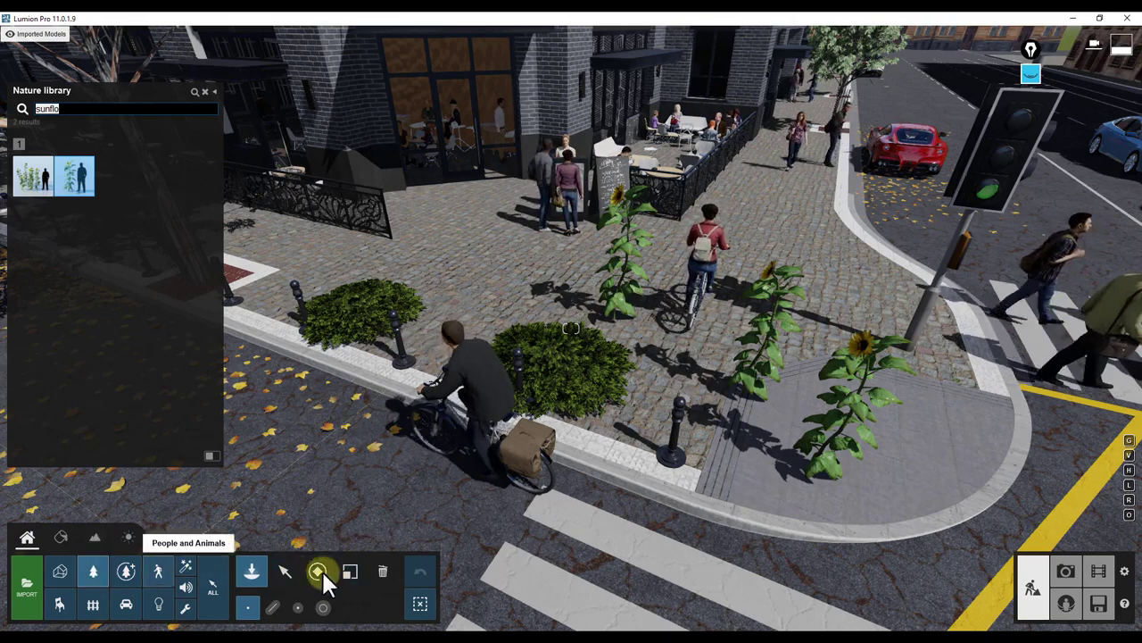
left_click(386, 569)
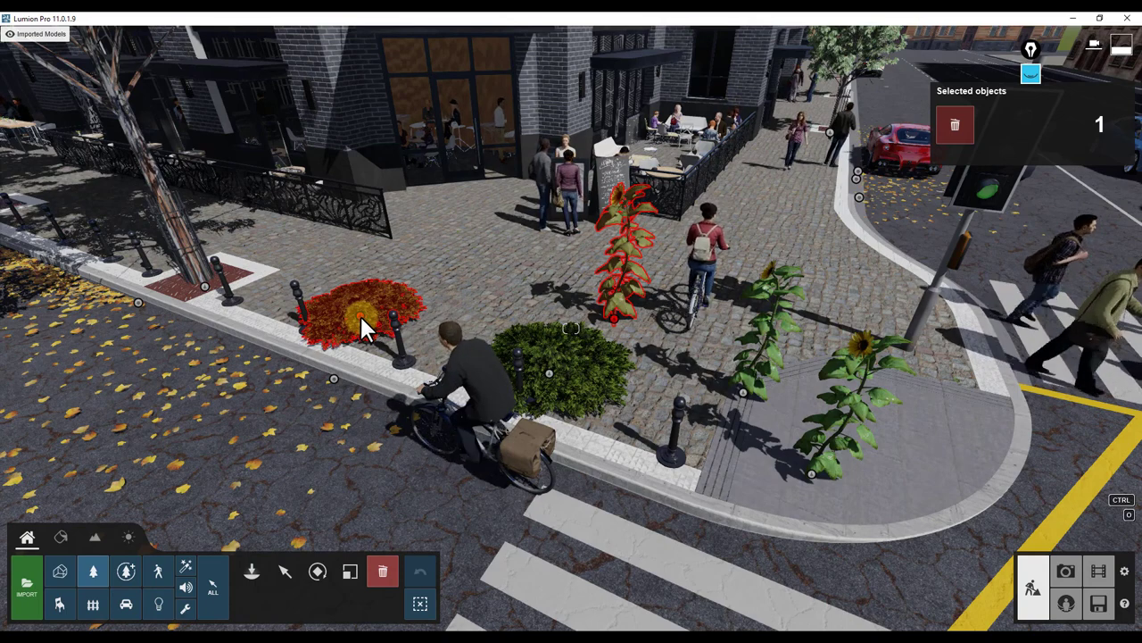
left_click(360, 314)
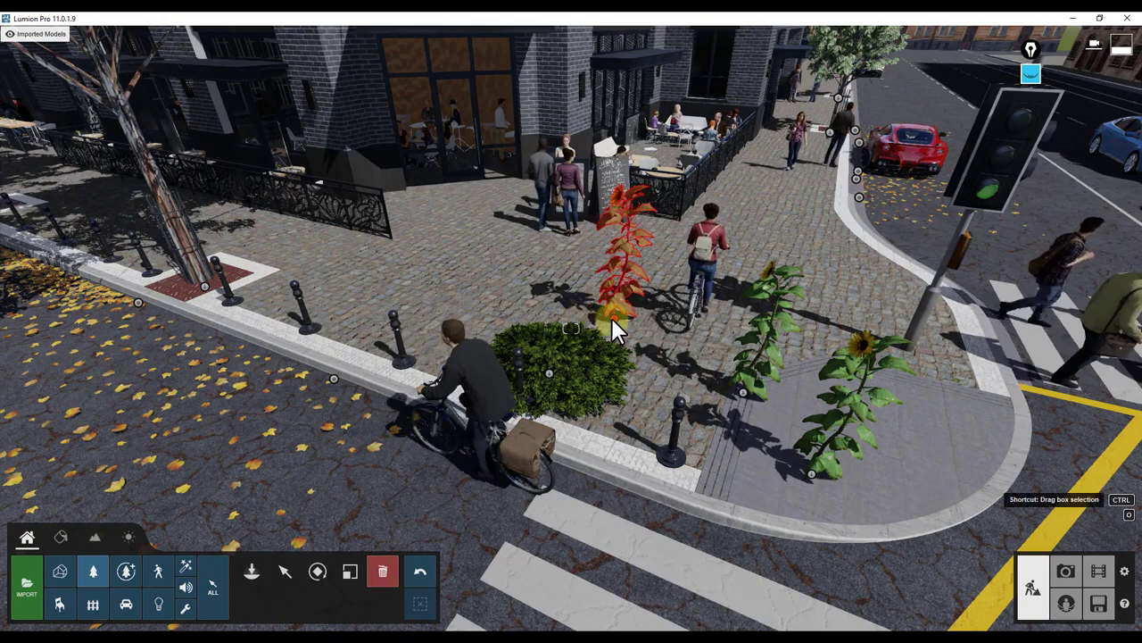
Step: Select the single sunflower nearest the café's chalkboard sign
left_click(285, 576)
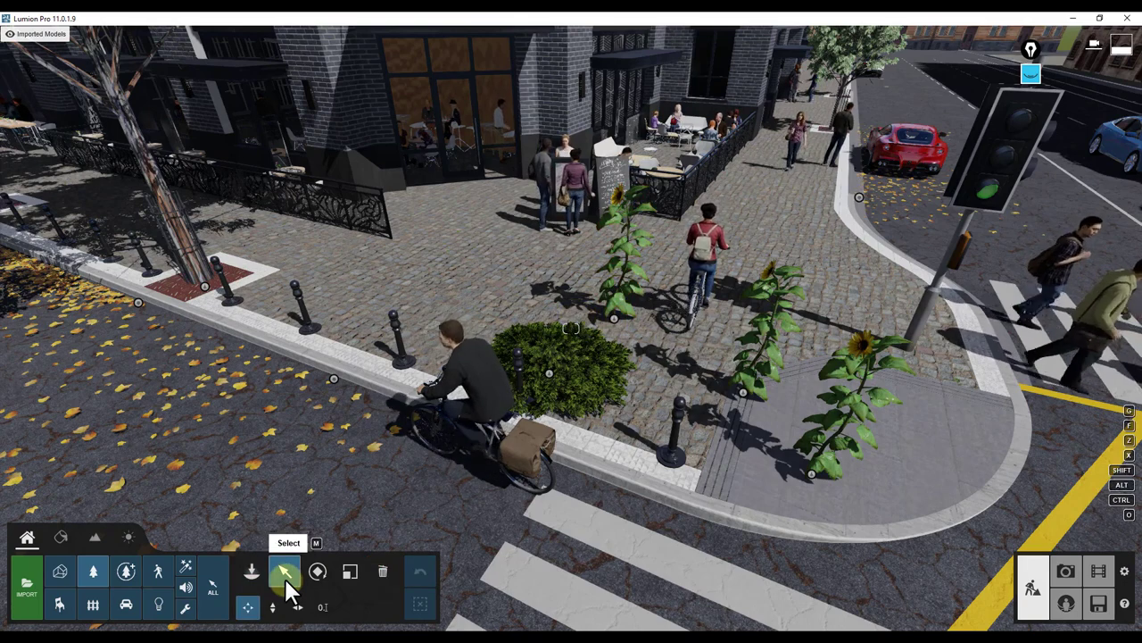
left_click(615, 320)
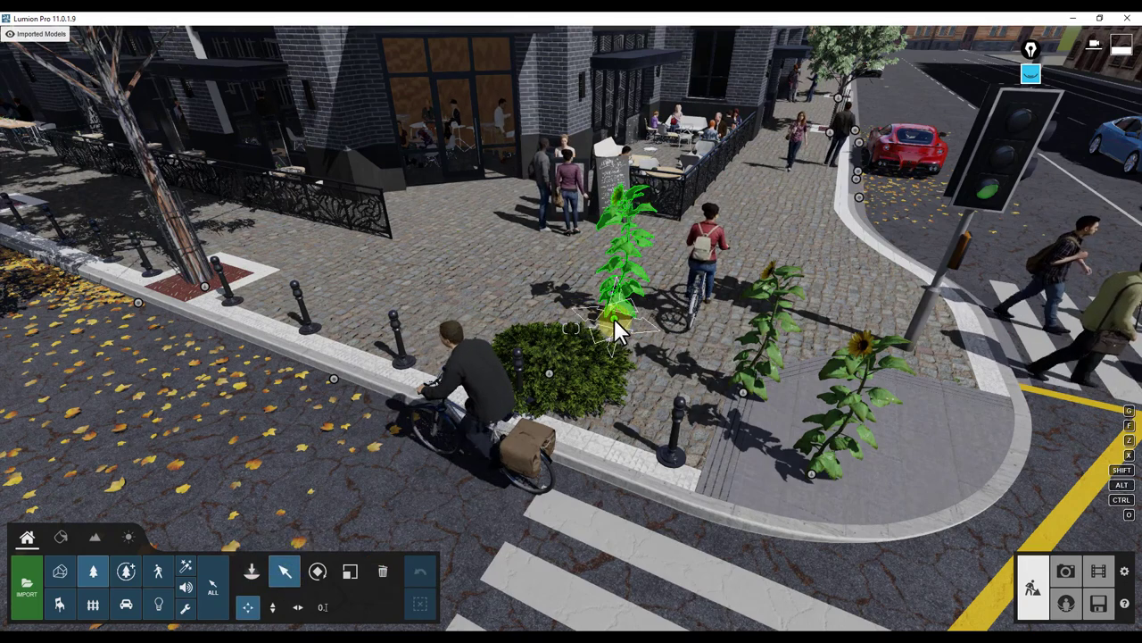
left_click(614, 318)
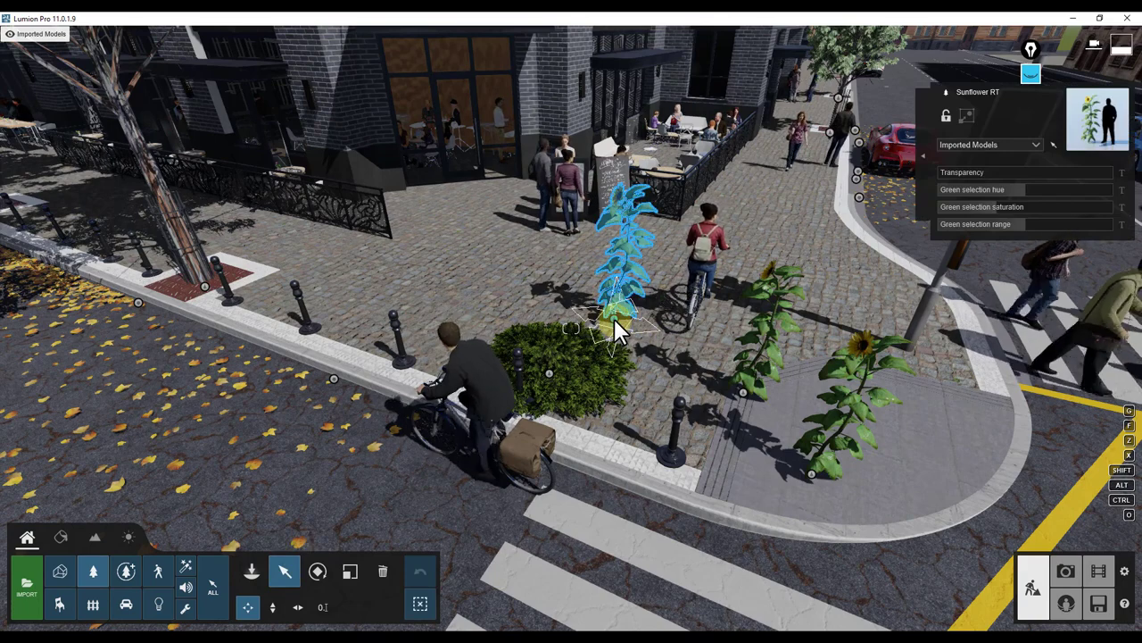
Step: Select the two sunflowers nearest the café together with the remaining shrub, delete all three, and undo the deletion
left_click(744, 391)
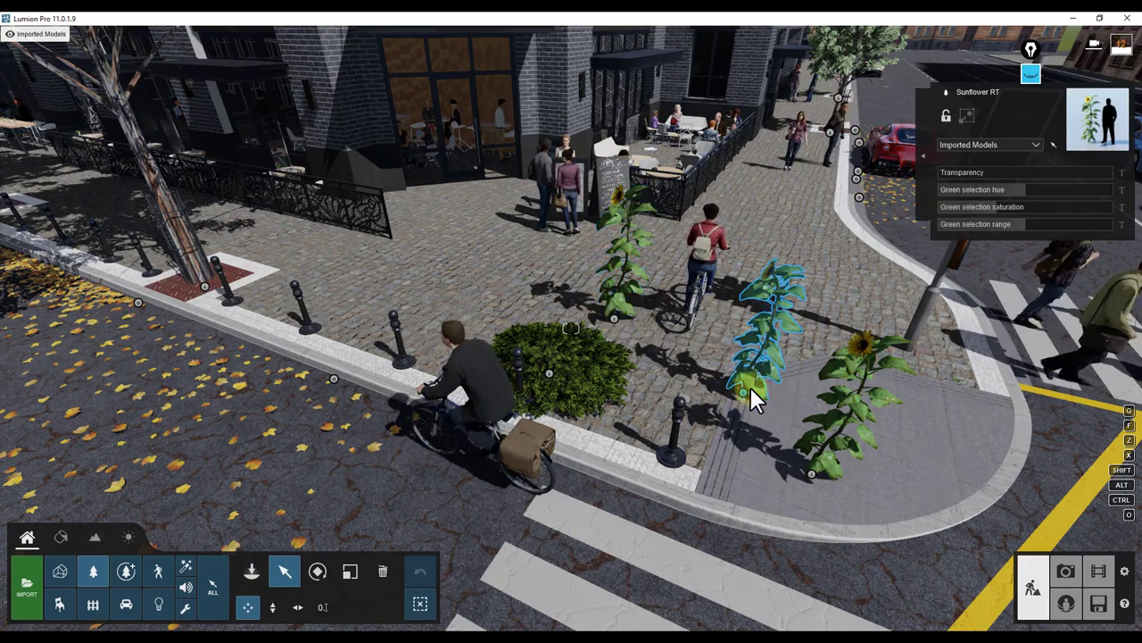
left_click(752, 398)
left_click(752, 390)
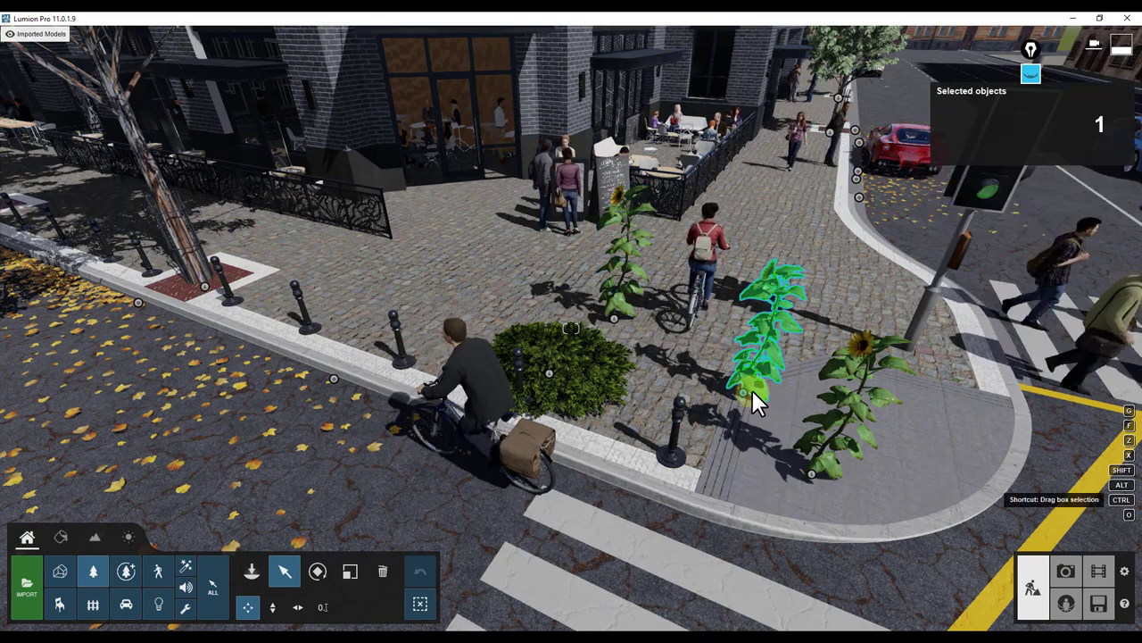
left_click(615, 320, "ctrl")
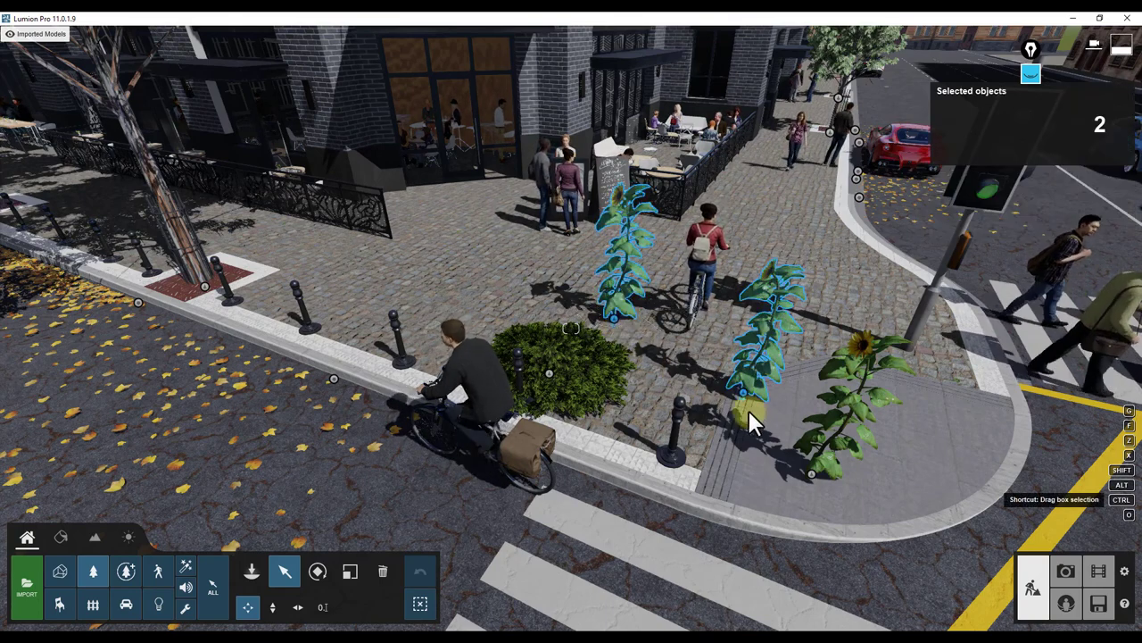
left_click(547, 373, "ctrl")
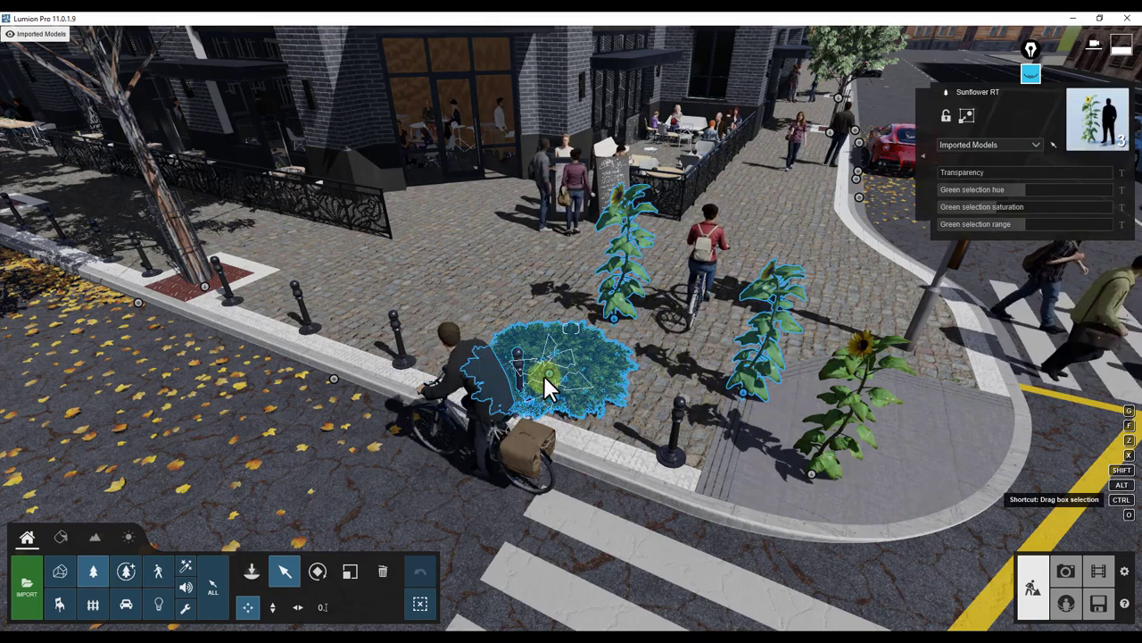
left_click(382, 571)
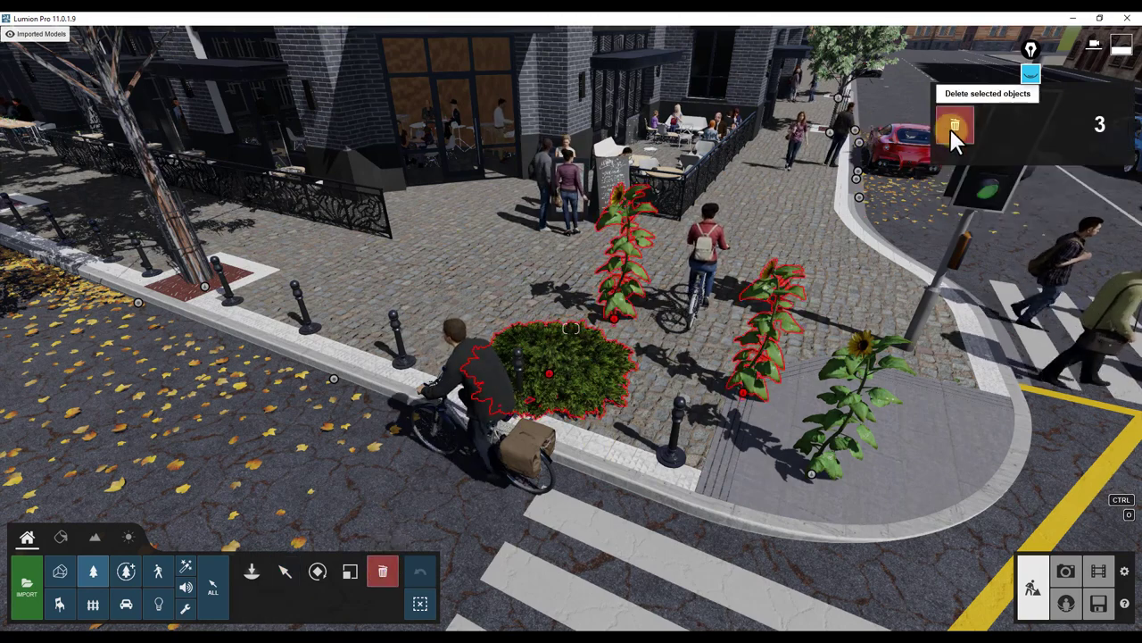
left_click(546, 371)
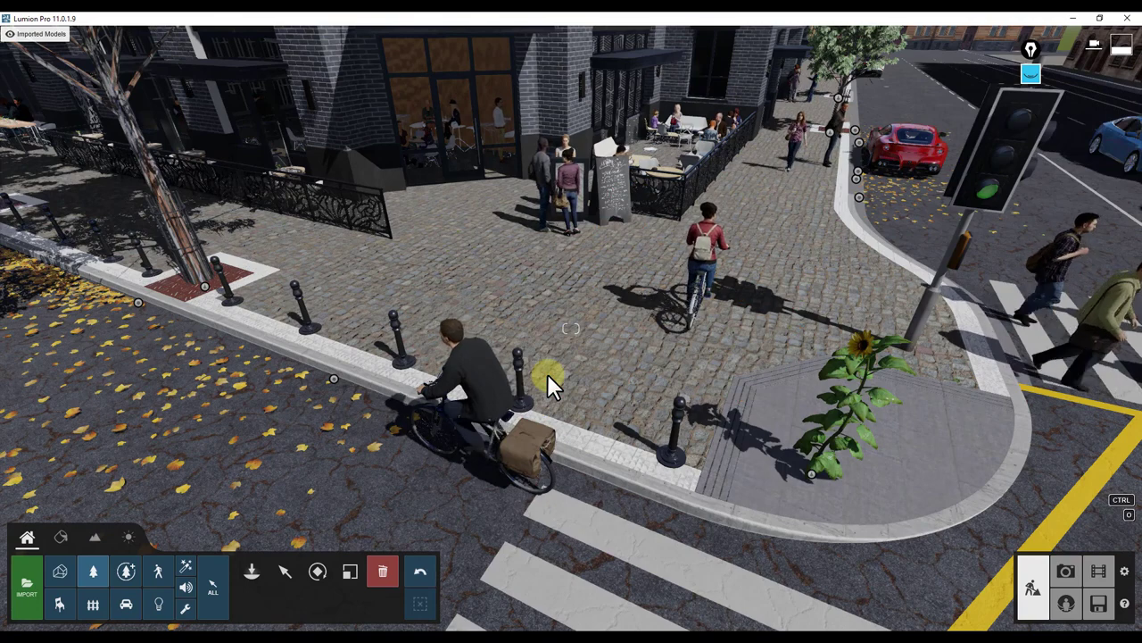
left_click(420, 571)
Step: Switch the object category to Transport and select the dark red SUV parked along the street
right_click_drag(545, 315, 538, 464)
left_click(286, 570)
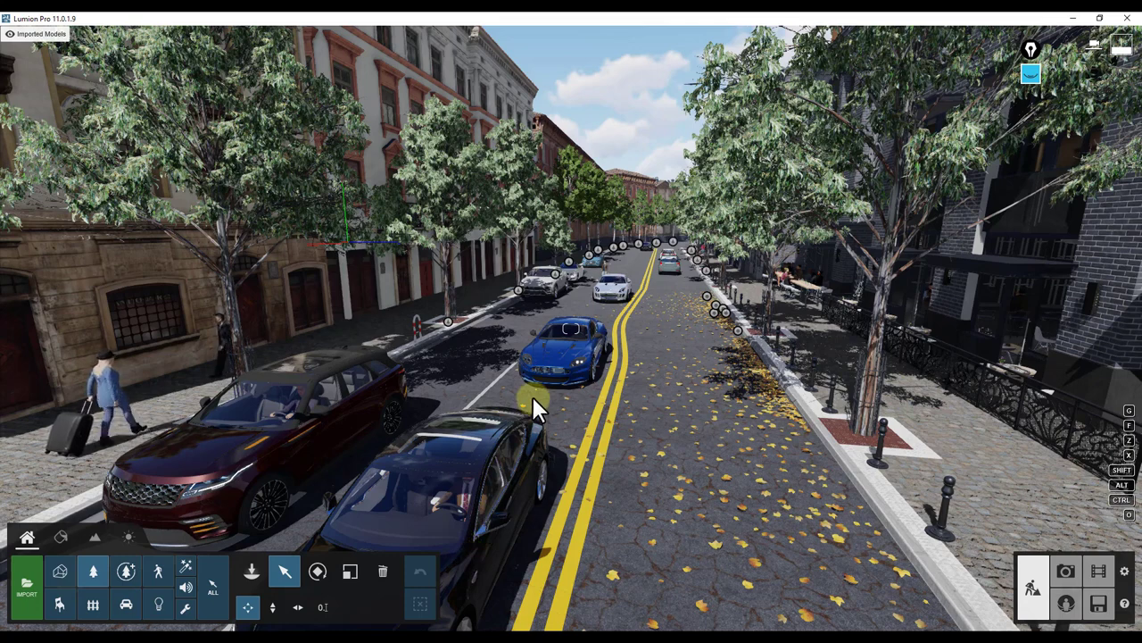
left_click(126, 604)
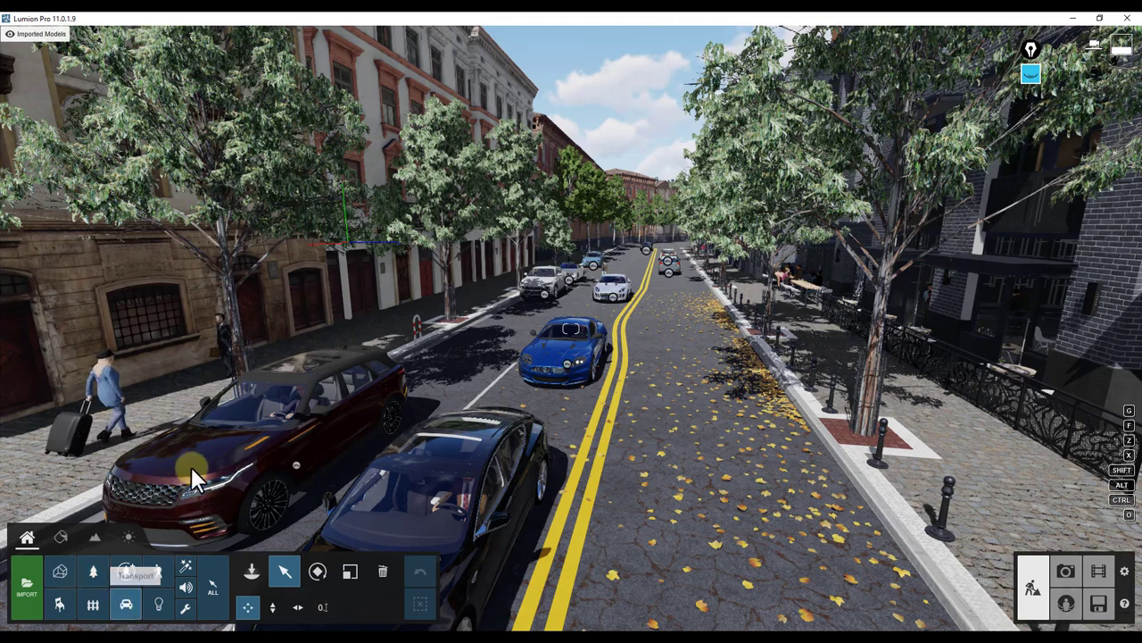
left_click(297, 466)
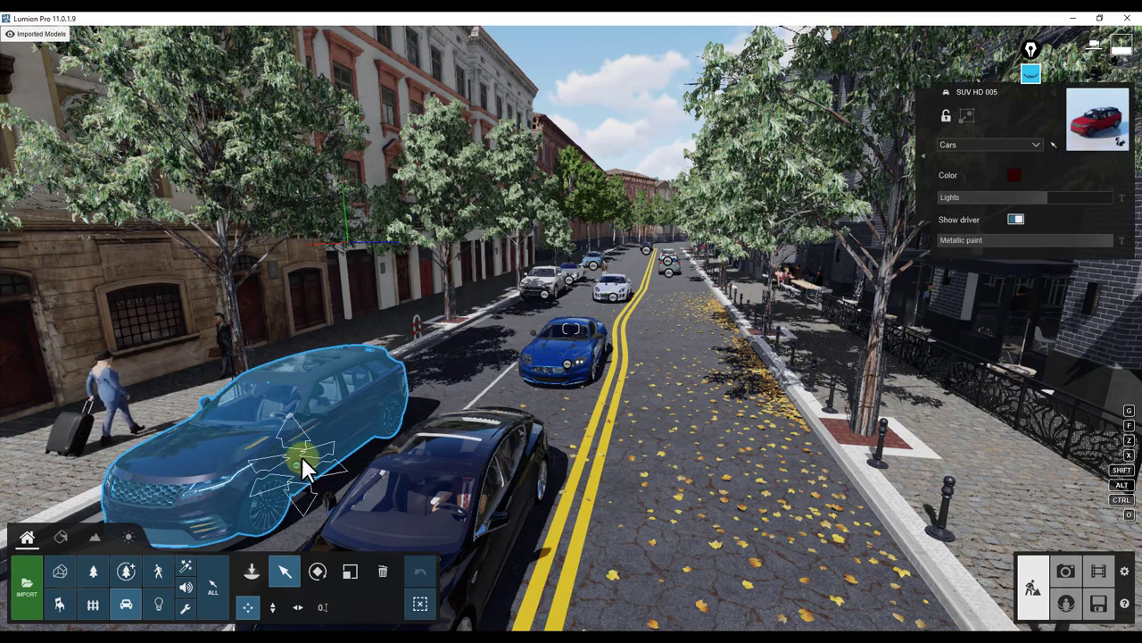
Step: Select all objects in the SUV's Cars layer and activate the Delete tool for the selection
left_click(1053, 144)
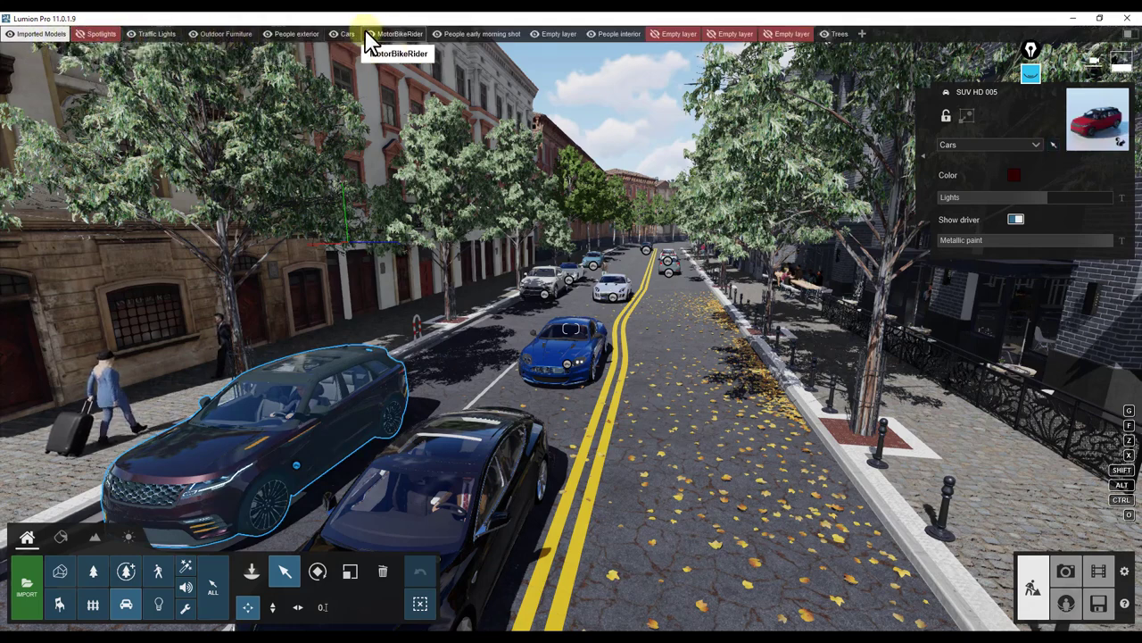
left_click(1054, 141)
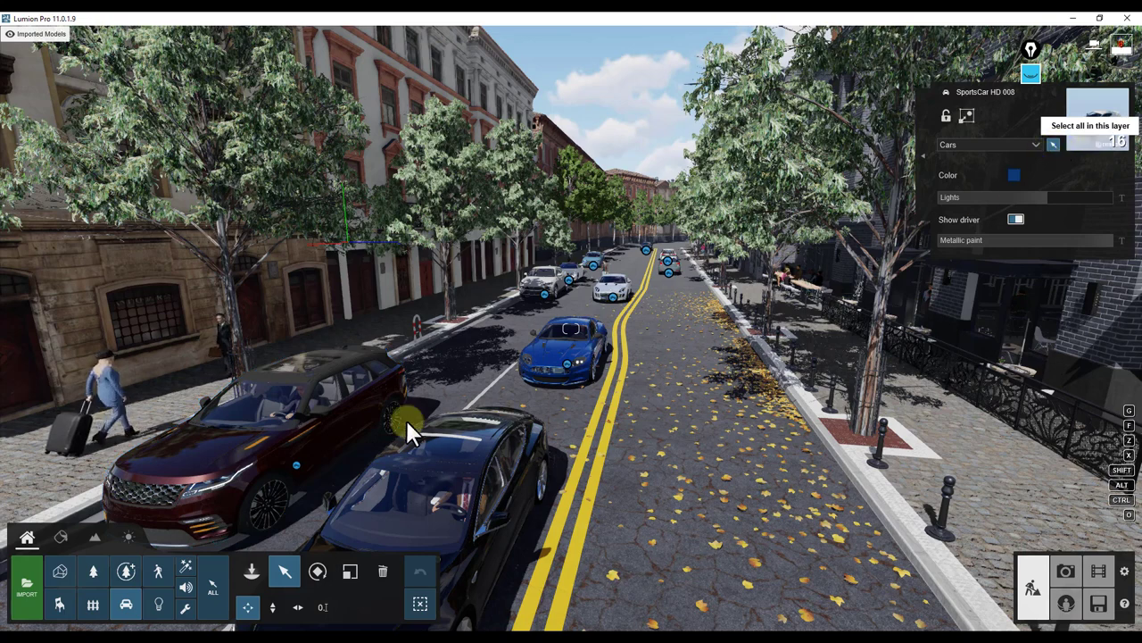
left_click(384, 576)
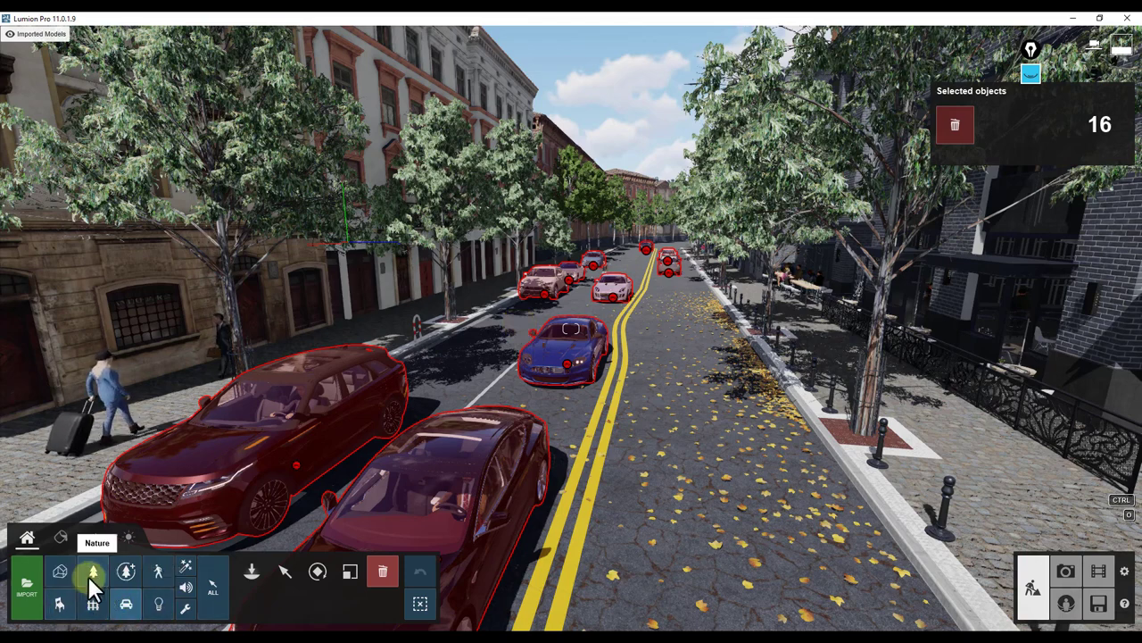
Step: Switch the object category to People and Animals, then select the woman with the suitcase and every object in her People exterior layer
left_click(152, 573)
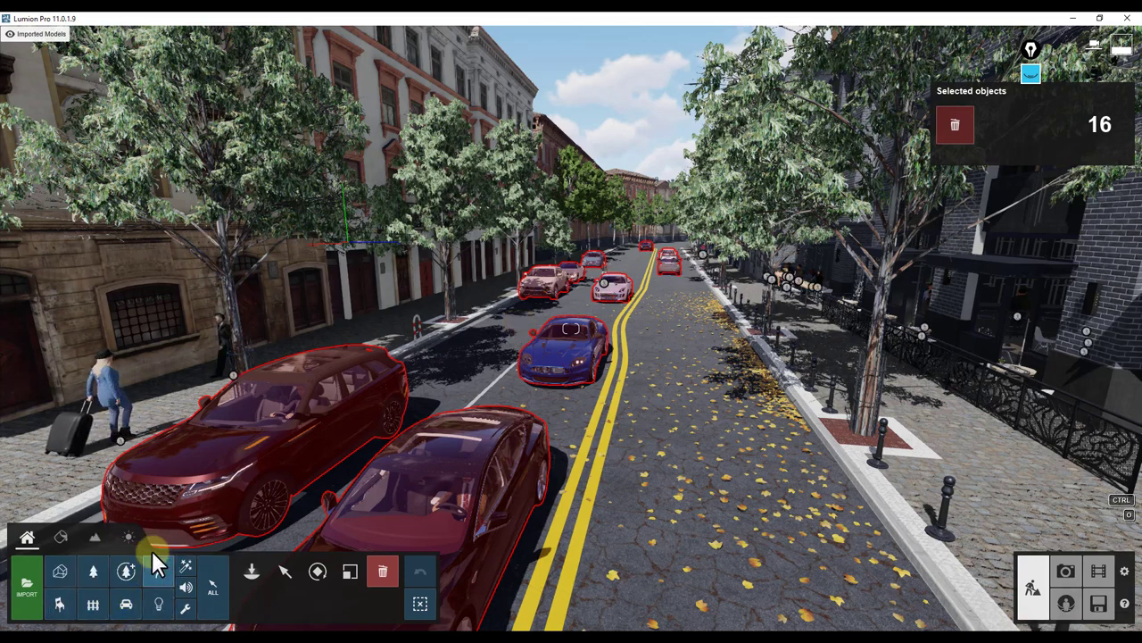
left_click(283, 572)
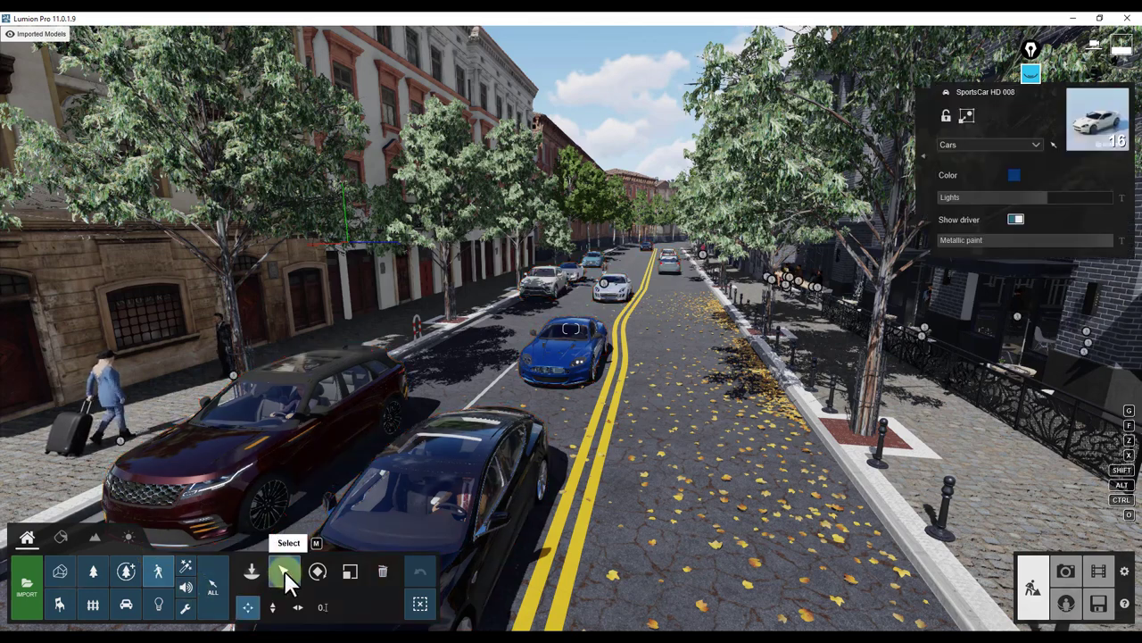
left_click(119, 440)
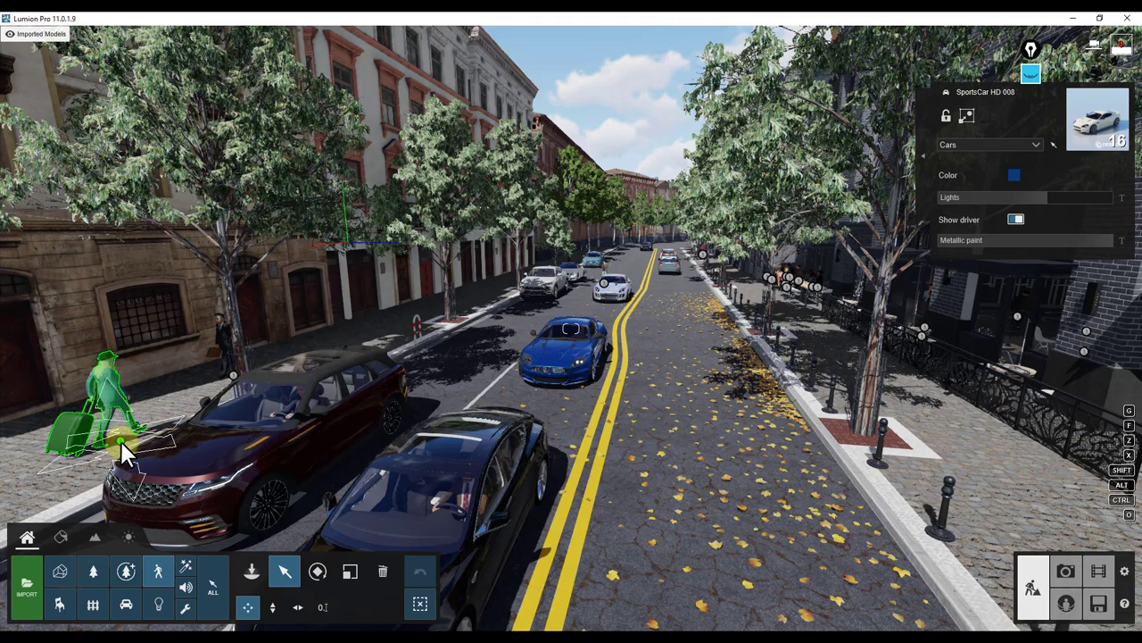
left_click(119, 438)
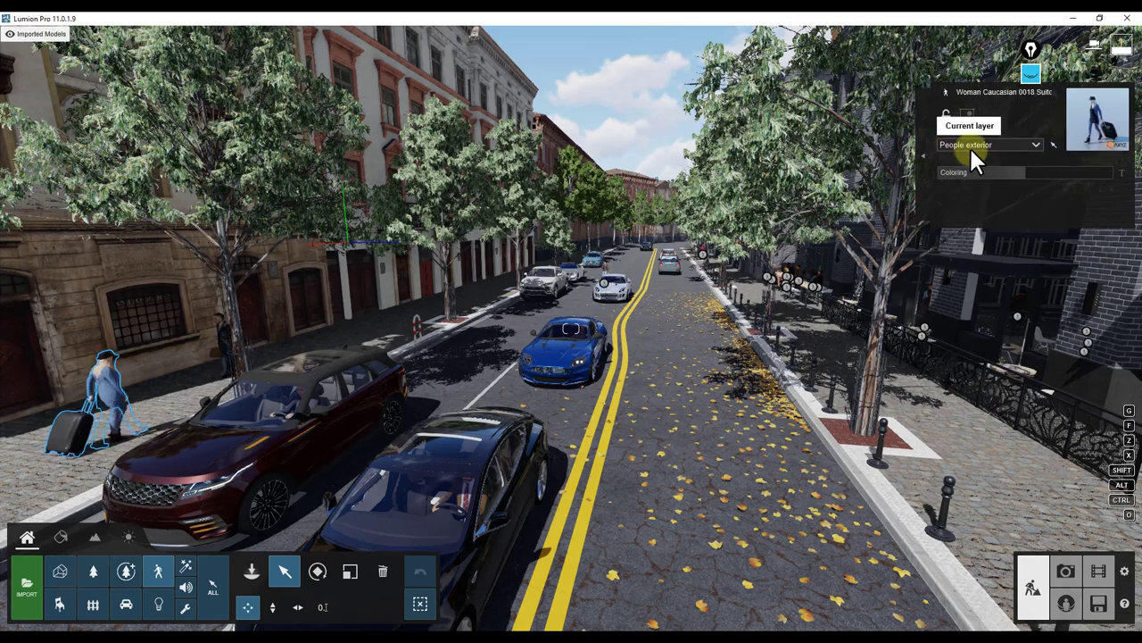
left_click(1053, 143)
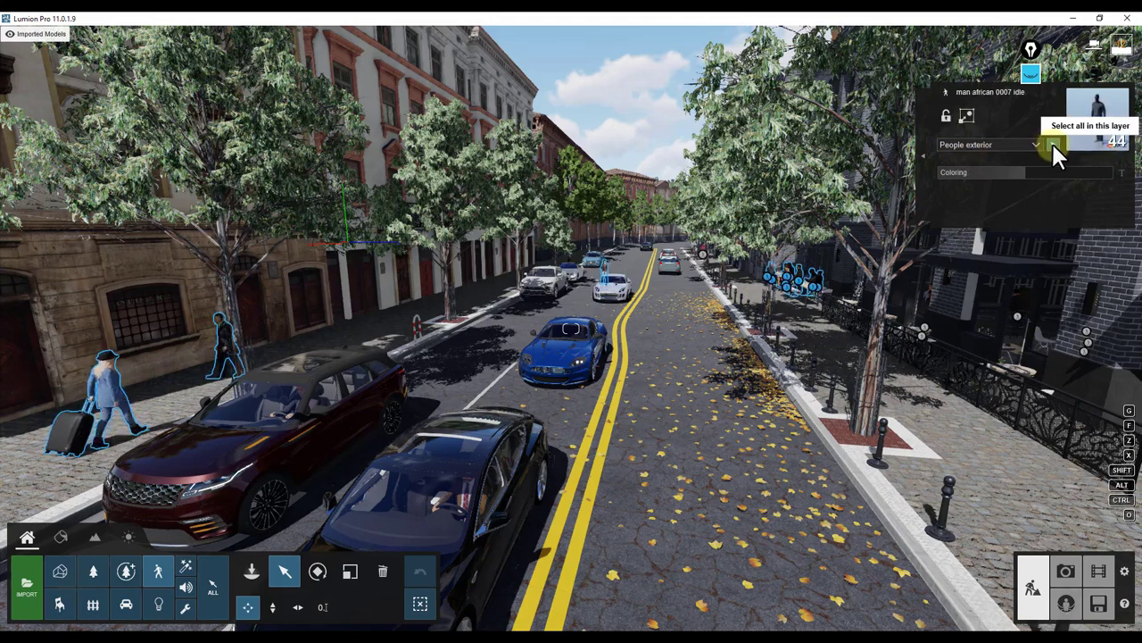
mouse_move(752, 283)
right_mouse_down()
mouse_move(796, 294)
mouse_move(750, 287)
right_mouse_up()
right_click_drag(540, 329, 532, 331)
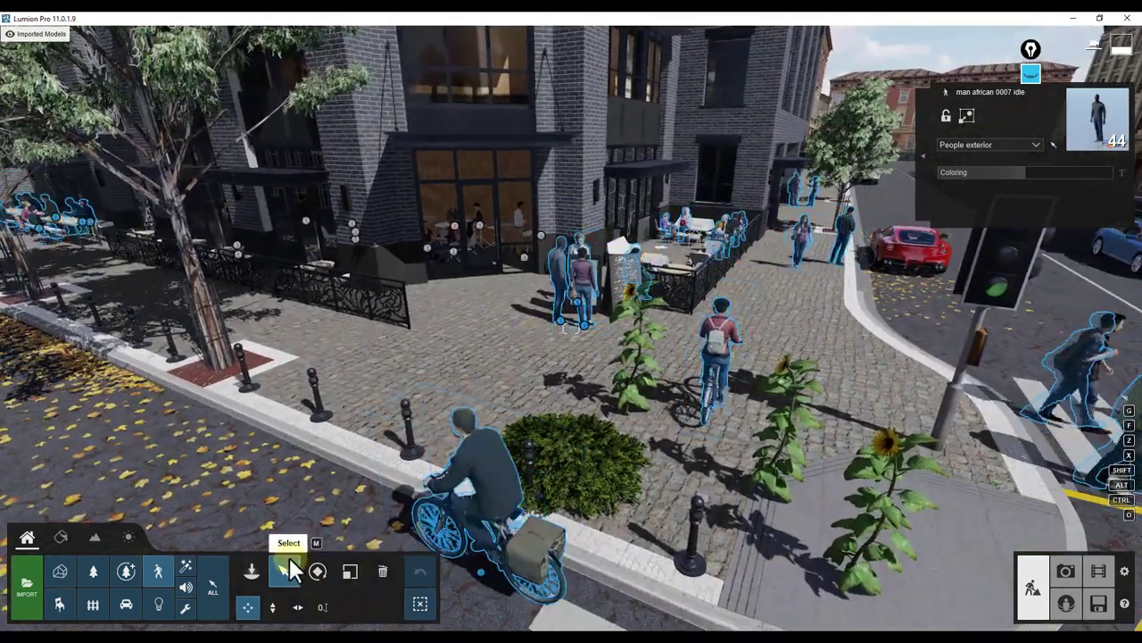
right_click_drag(694, 335, 676, 333)
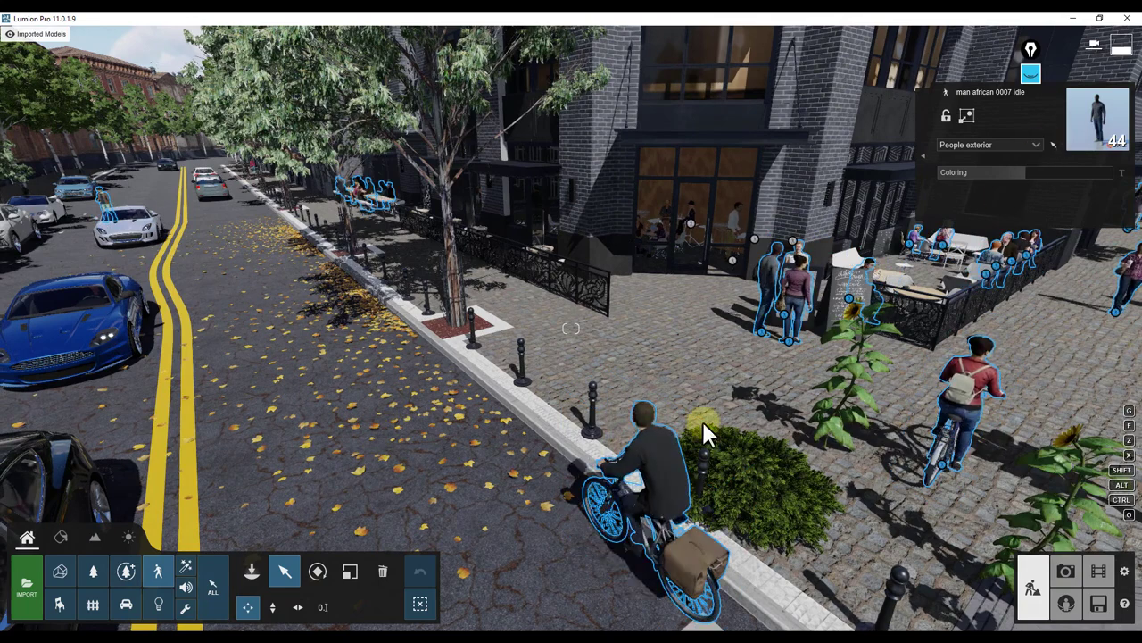
Step: Switch the object category to Nature and select the Blue Gum street tree nearest the café corner
left_click(91, 562)
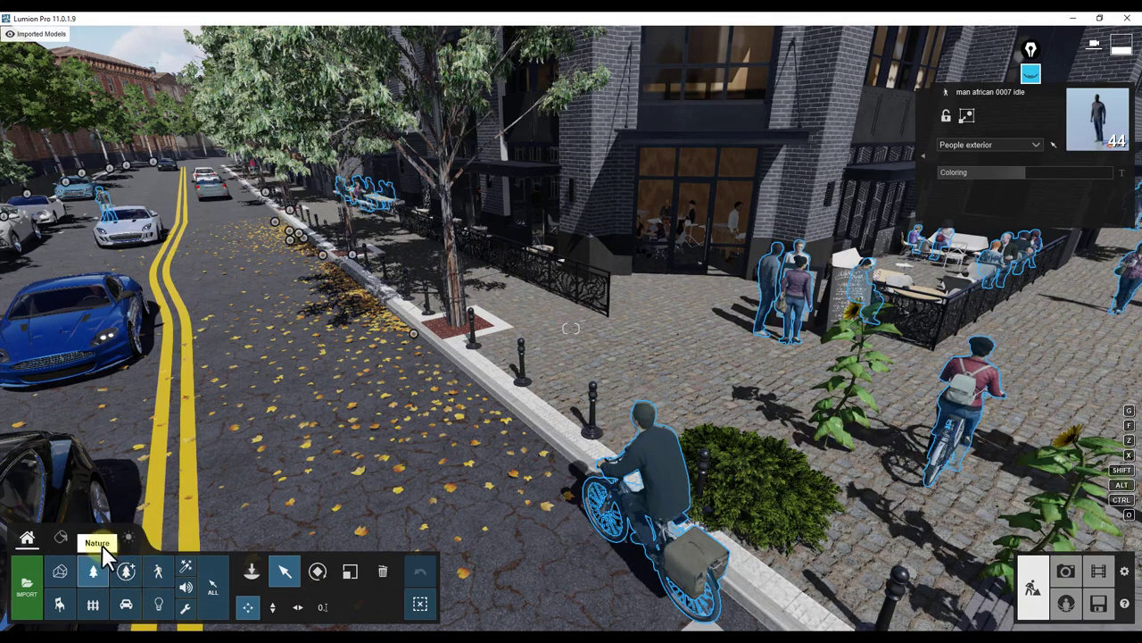
left_click(452, 330)
right_click_drag(560, 376, 545, 461)
left_click(583, 428)
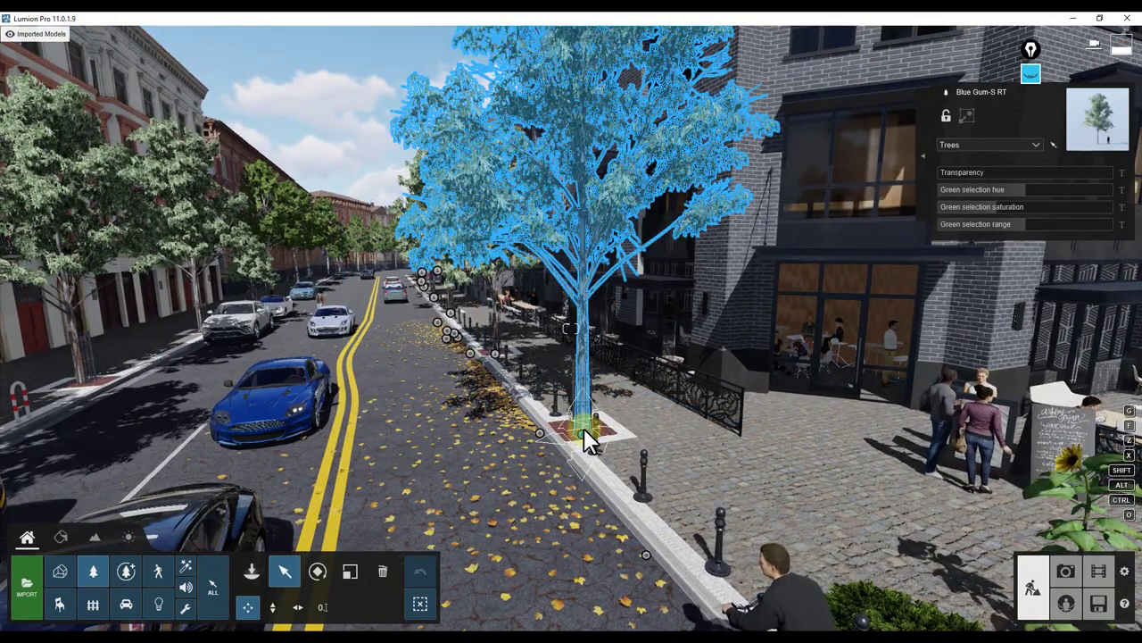
right_click_drag(606, 478, 606, 510)
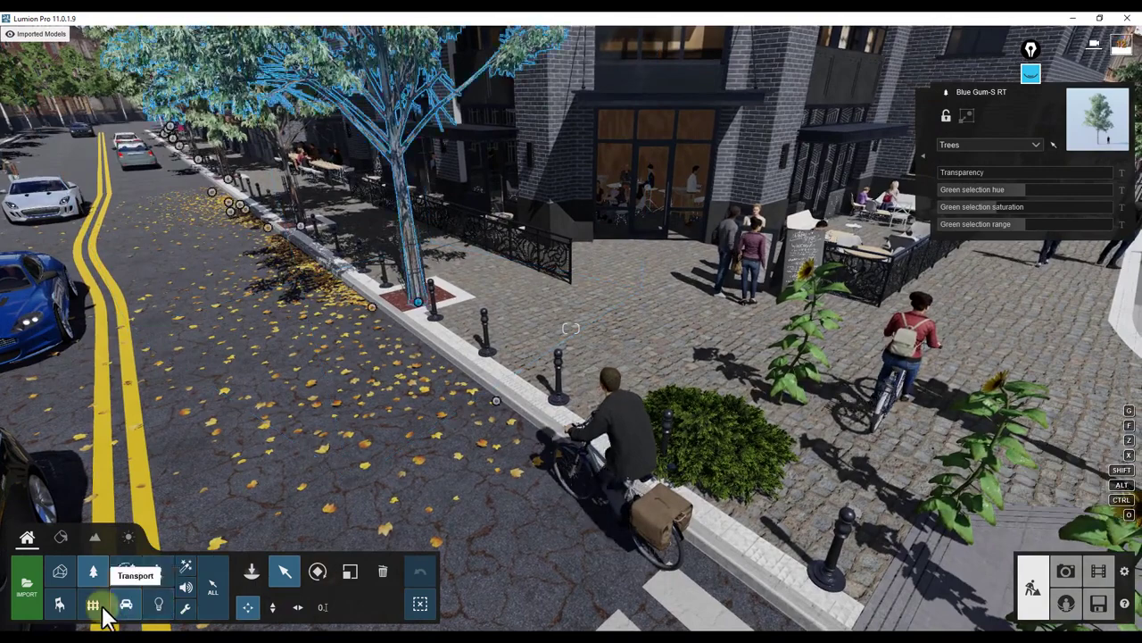
Step: Switch the object category to People and Animals and move the male cyclist from the curb out onto the road near the blue sports car
left_click(158, 572)
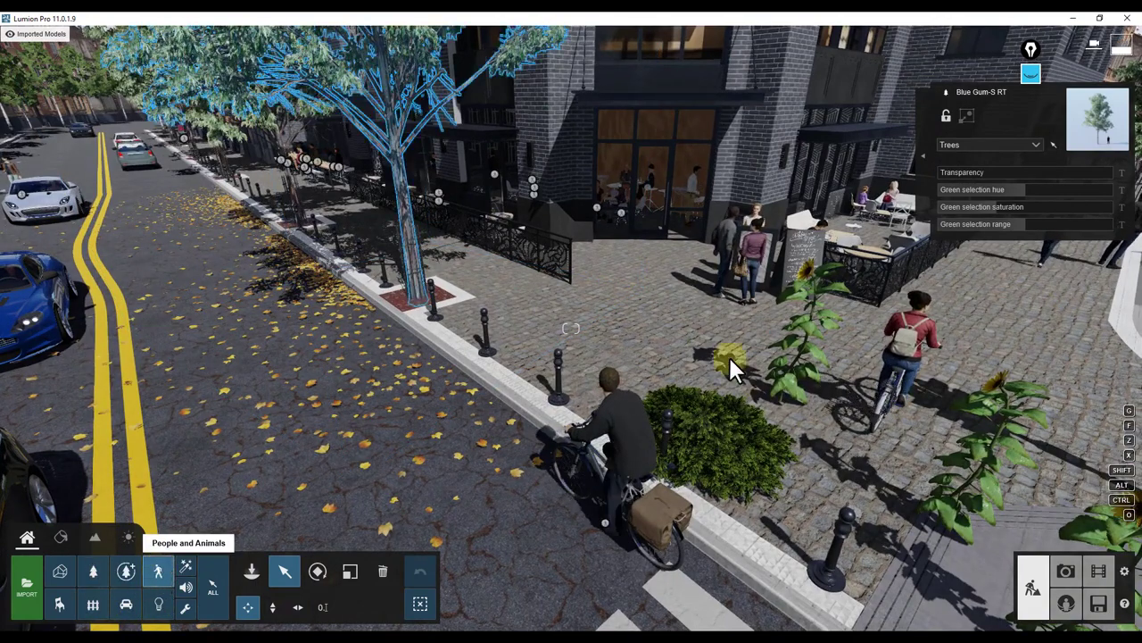
left_click(603, 522)
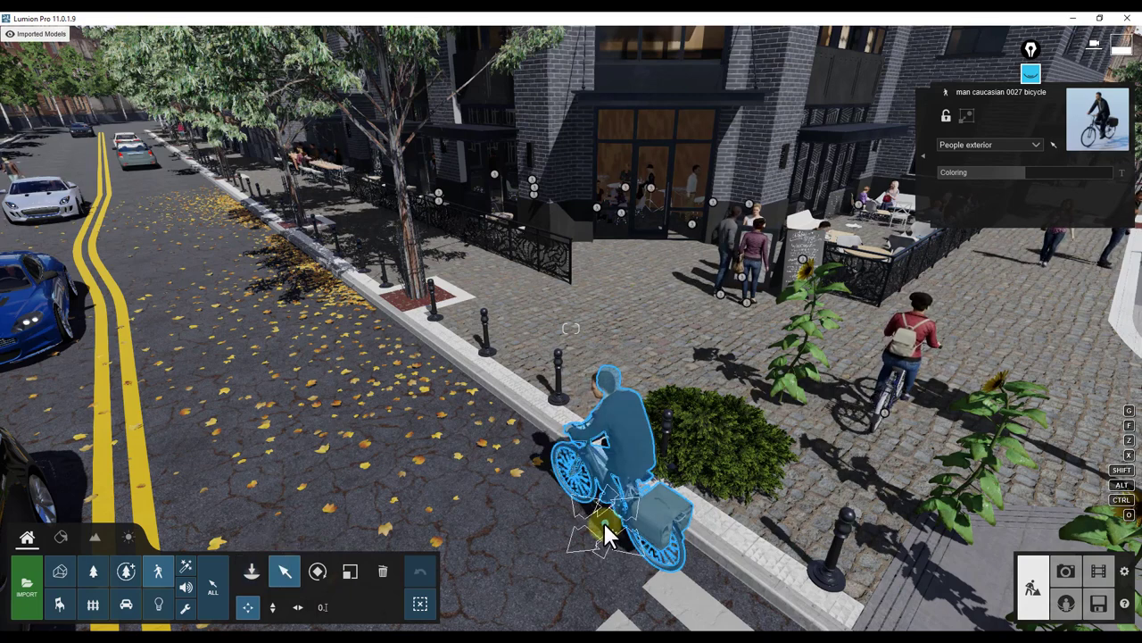
left_click_drag(603, 521, 195, 331)
right_click_drag(566, 497, 395, 452)
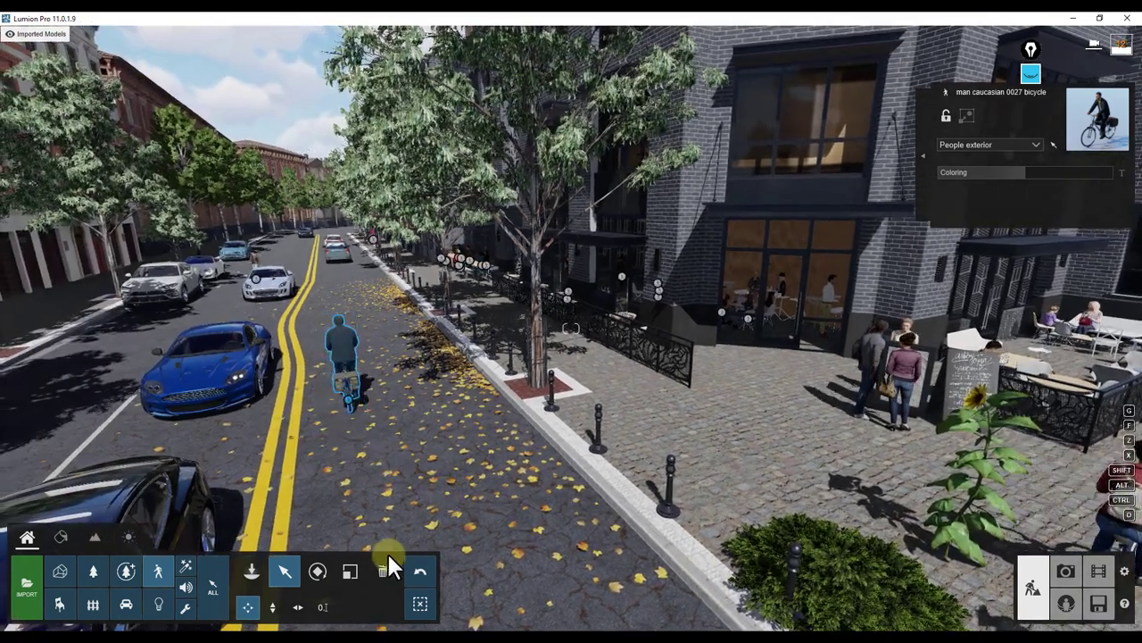
Step: Show the cyclist's numeric position, shift him back along the road to about X 96.94, Z 75.13, and adjust his placement with free movement
left_click(323, 607)
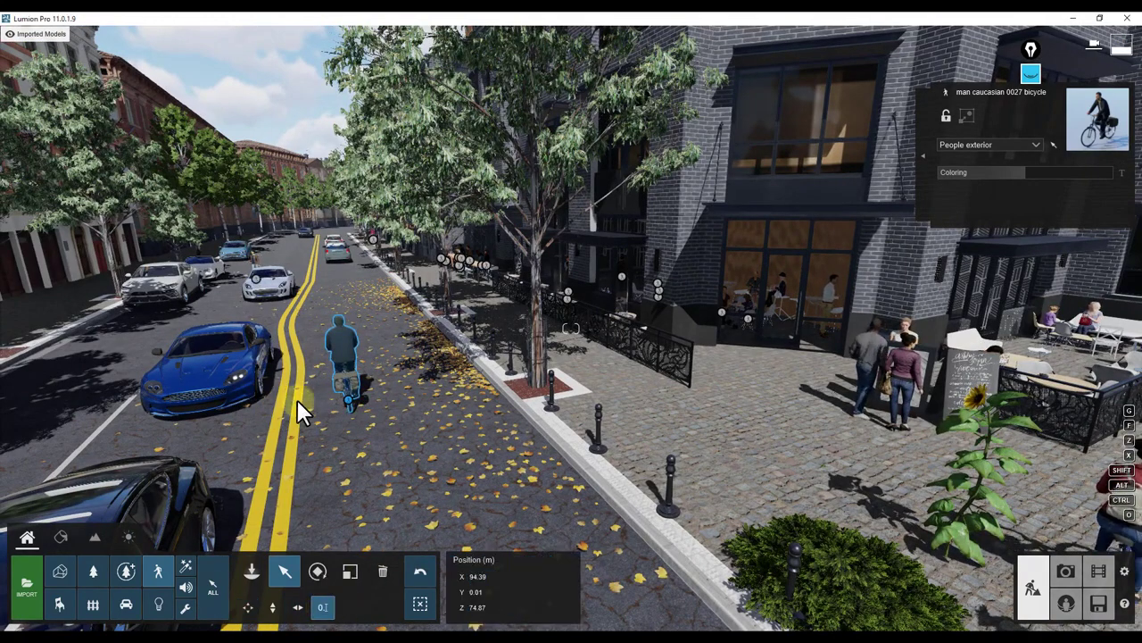
left_click_drag(355, 398, 370, 445)
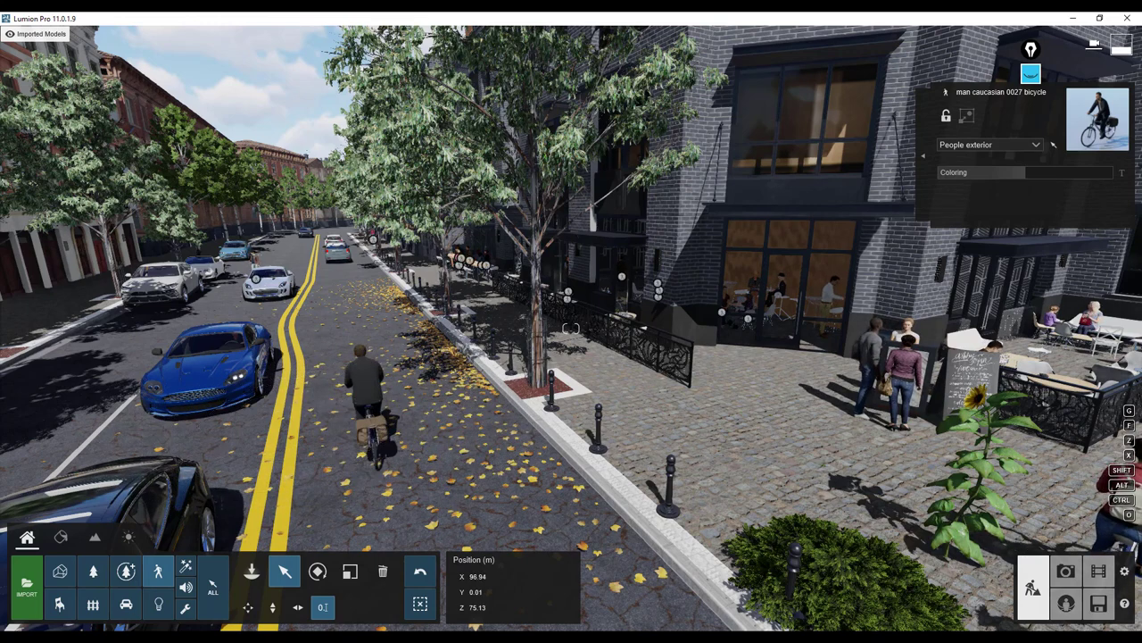
left_click(249, 612)
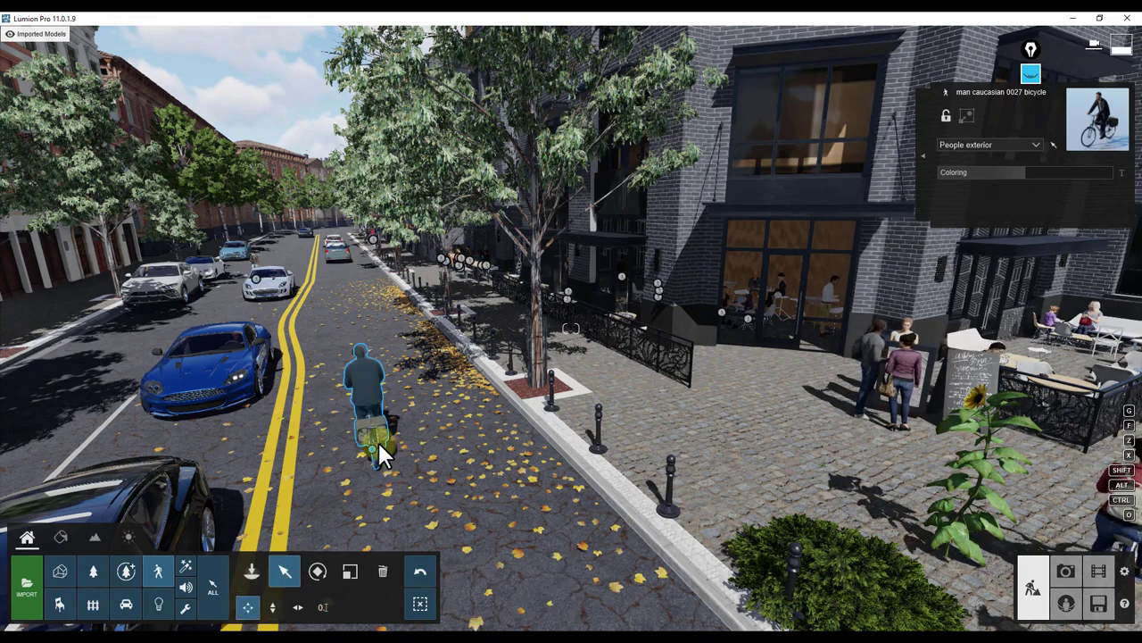
mouse_move(374, 446)
left_mouse_down()
mouse_move(430, 440)
mouse_move(378, 449)
left_mouse_up()
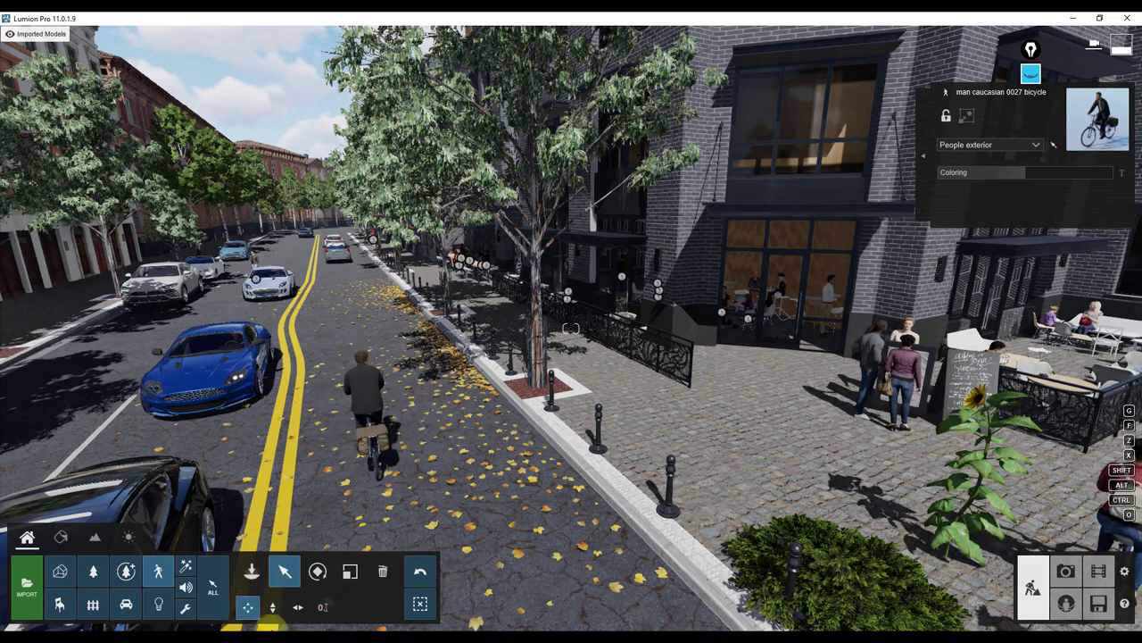
Step: Constrain the cyclist's movement to vertical and then to horizontal, adjusting his position on the road in each mode
left_click(274, 607)
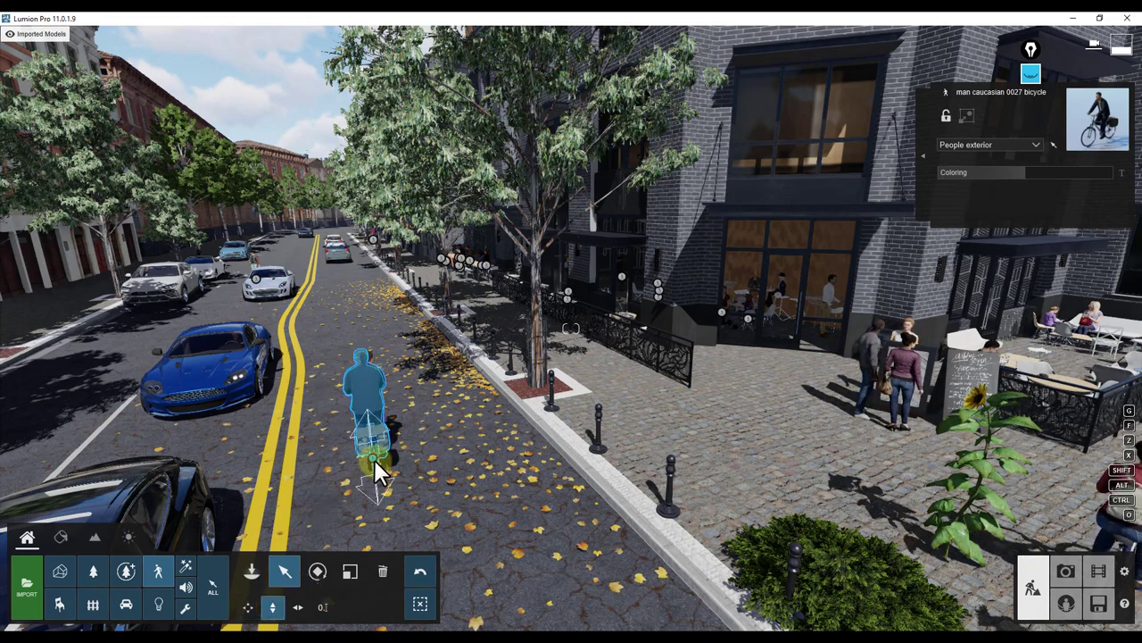
left_click_drag(371, 442, 353, 456)
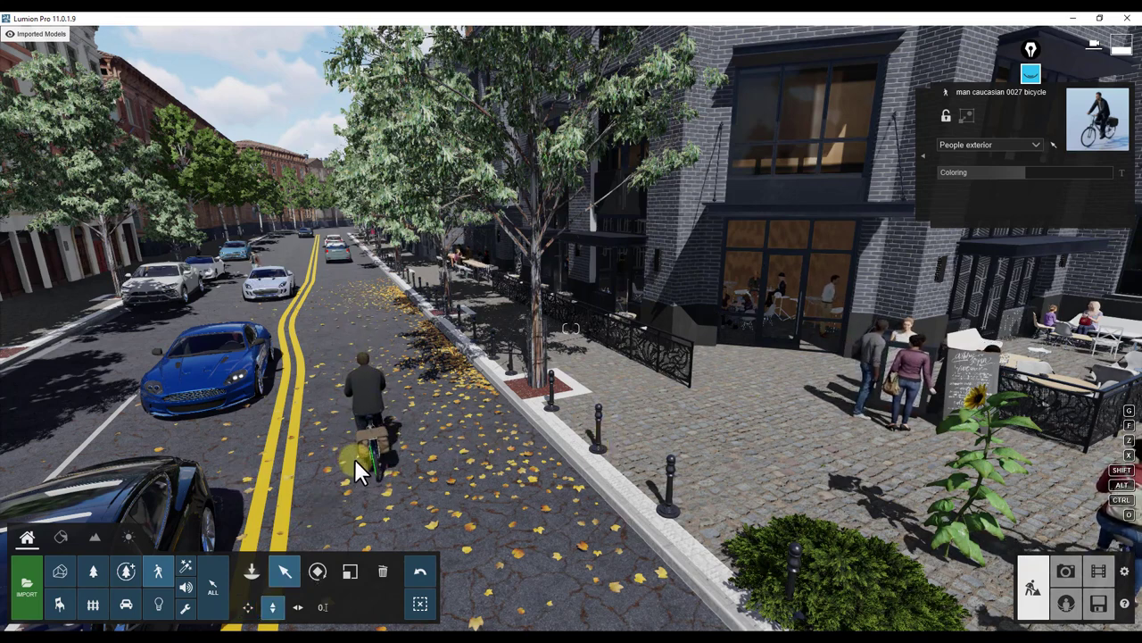
left_click(295, 610)
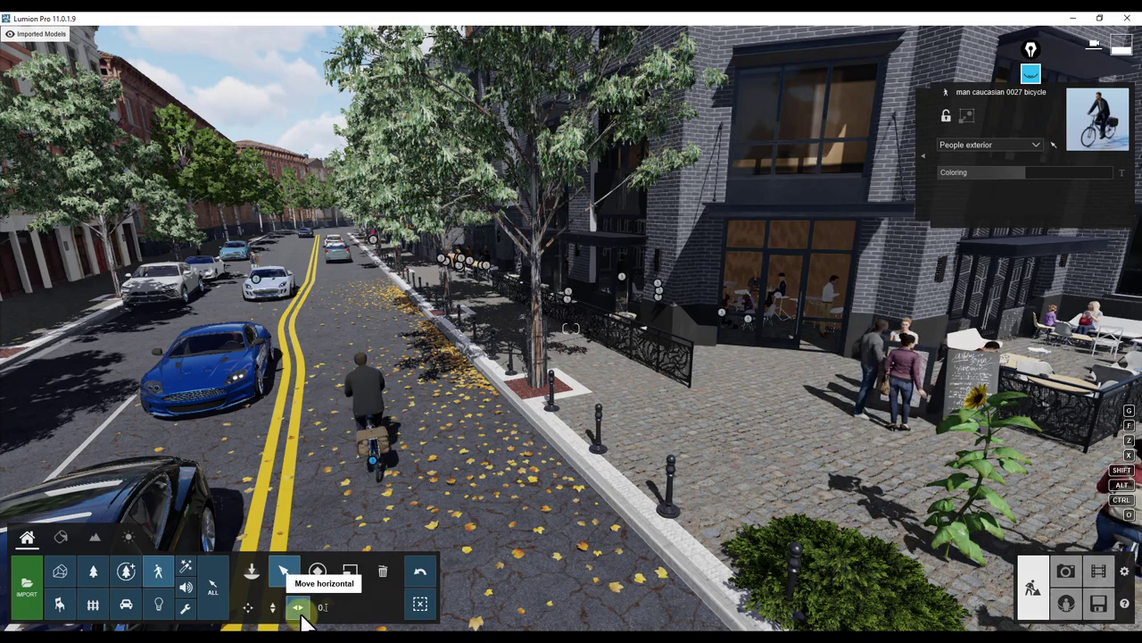
mouse_move(375, 464)
left_mouse_down()
mouse_move(441, 397)
mouse_move(196, 366)
mouse_move(434, 479)
mouse_move(384, 479)
mouse_move(378, 467)
left_mouse_up()
right_click_drag(503, 377, 442, 378)
key("s")
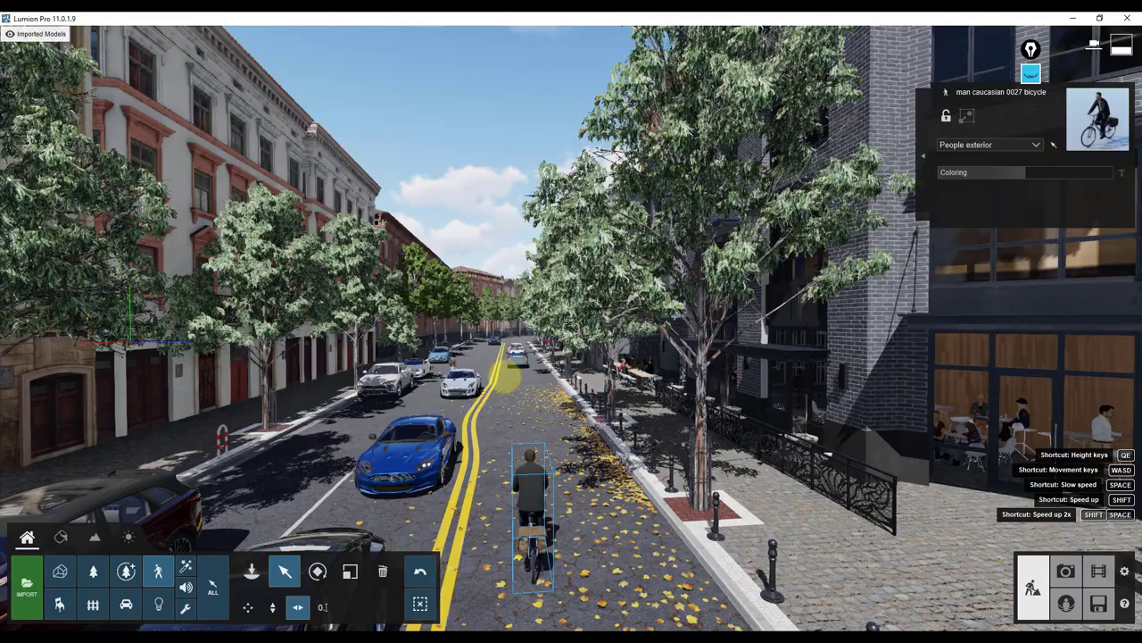
right_click_drag(506, 376, 446, 378)
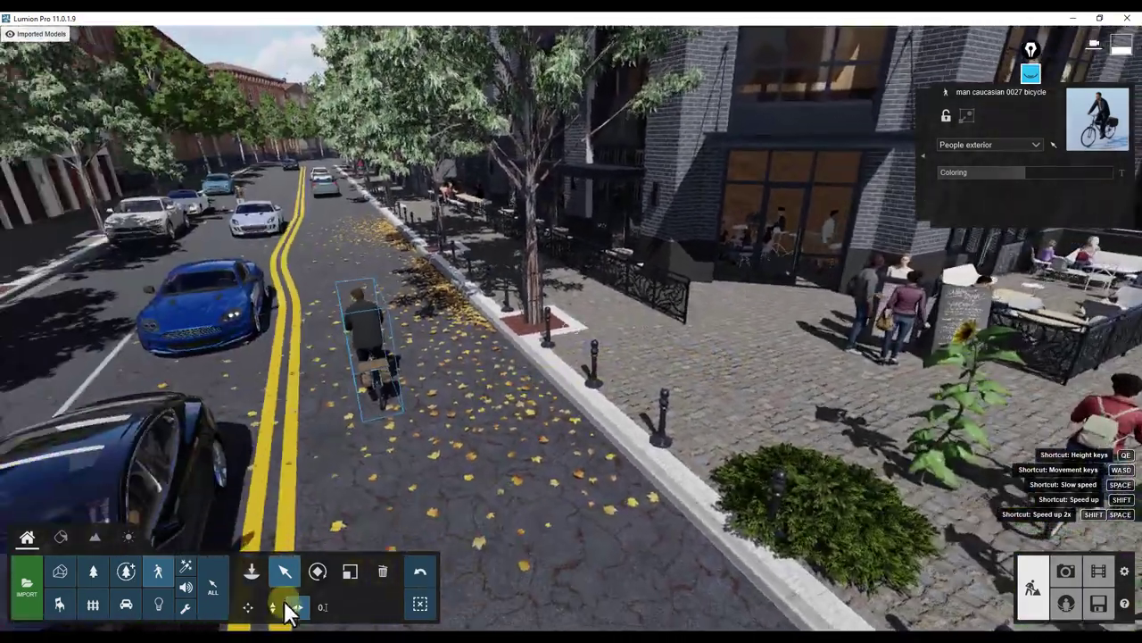
right_click_drag(696, 242, 701, 241)
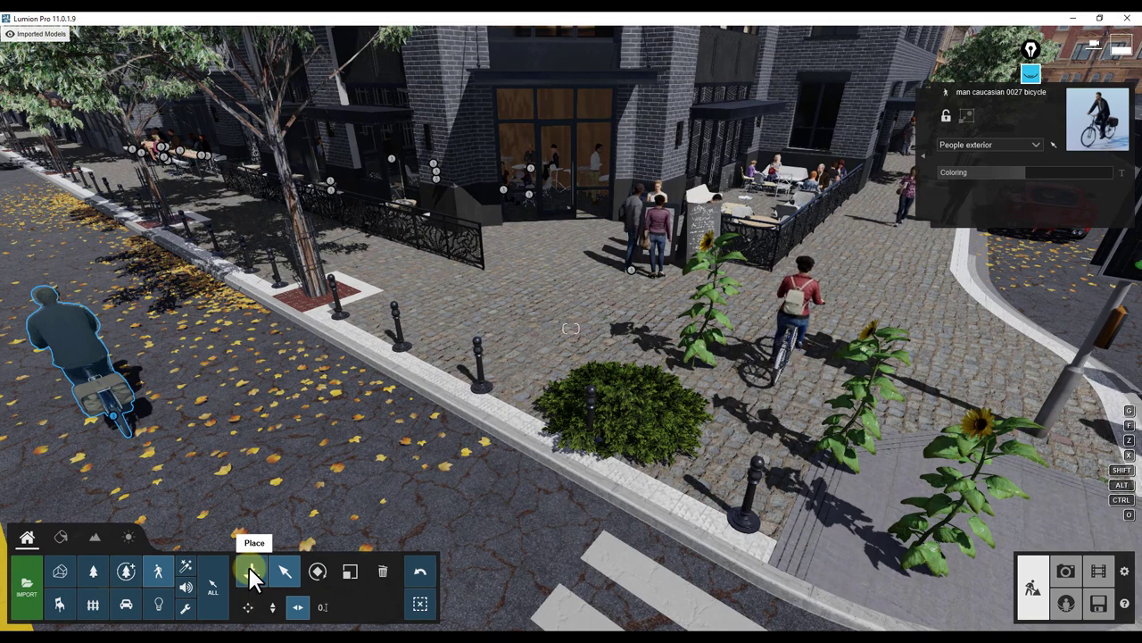
Step: Switch the object category to Nature, select the sunflower nearest the chalkboard sign, and rotate it so its bloom faces the street corner
left_click(92, 572)
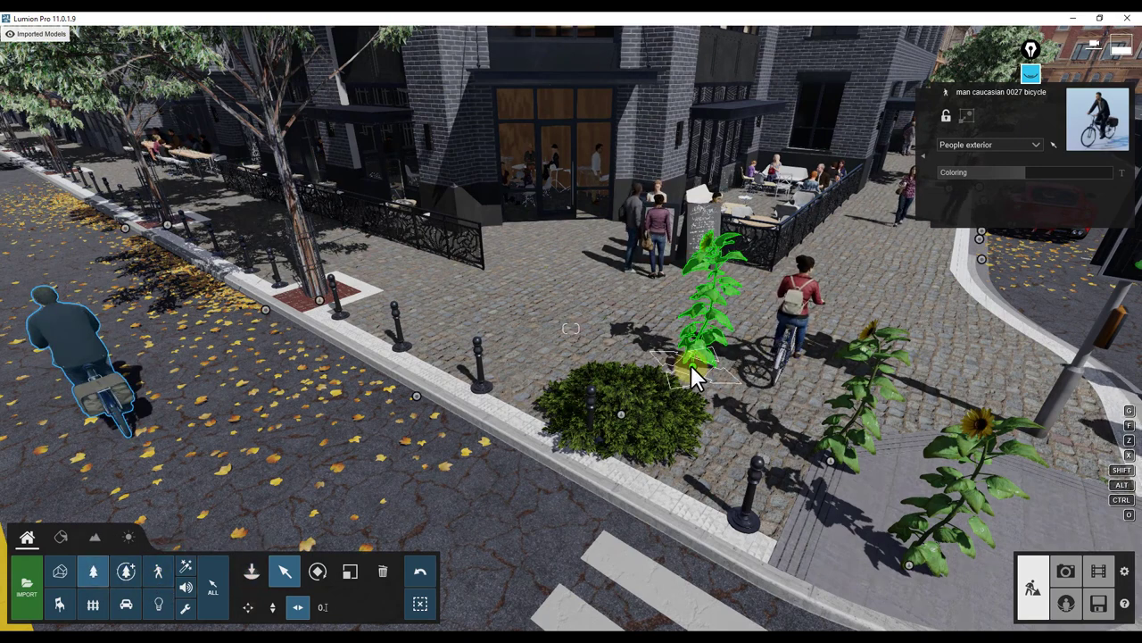
left_click(691, 364)
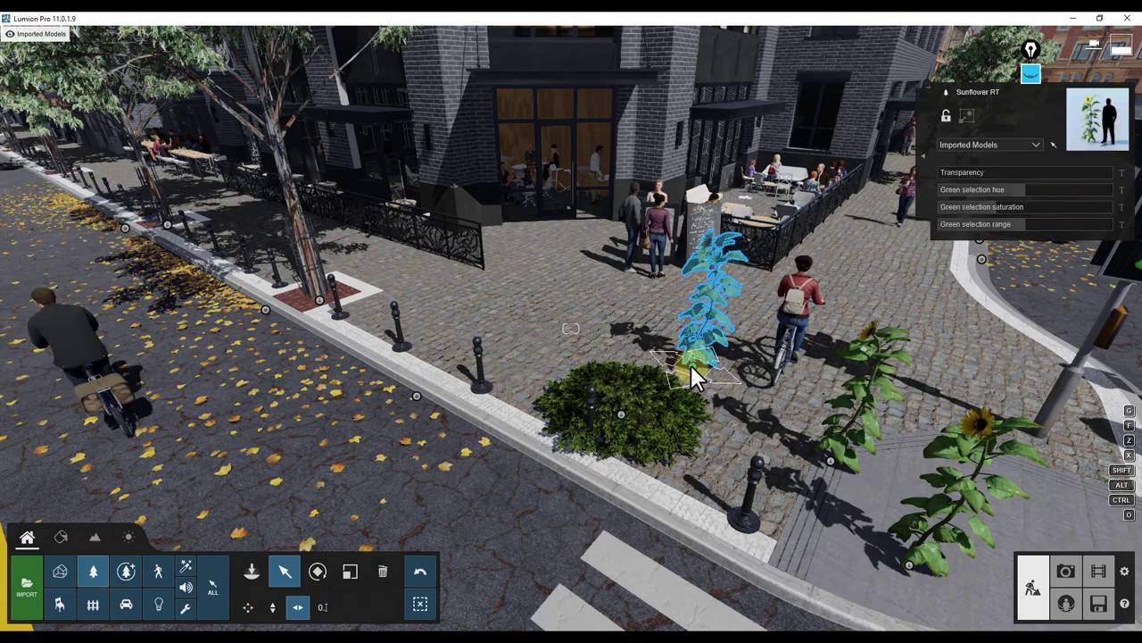
left_click(319, 575)
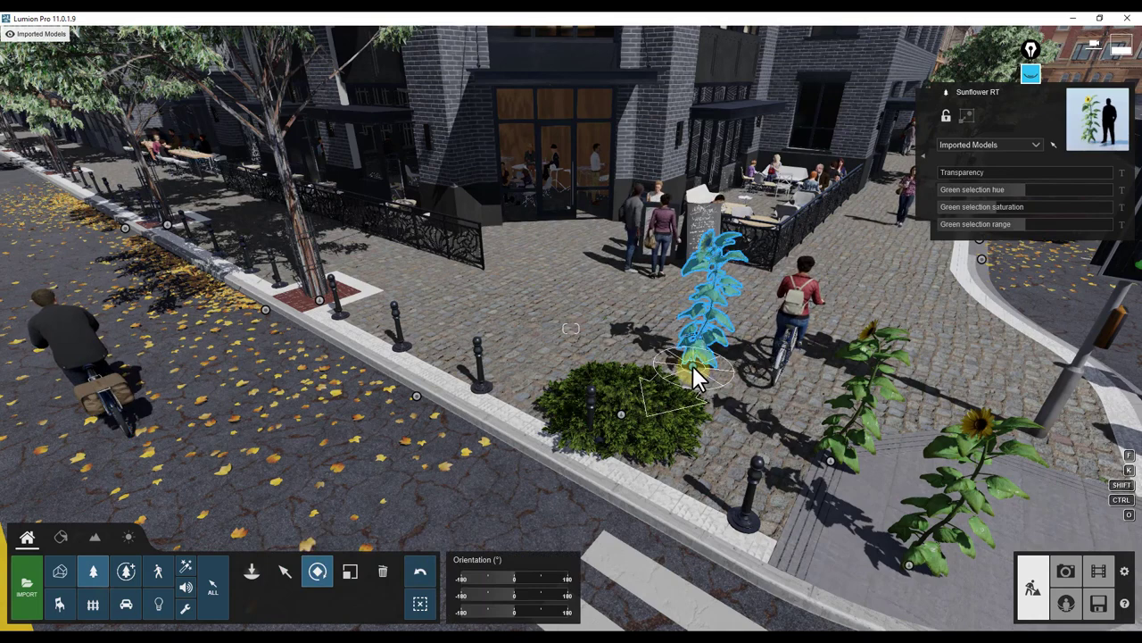
left_click_drag(700, 375, 687, 474)
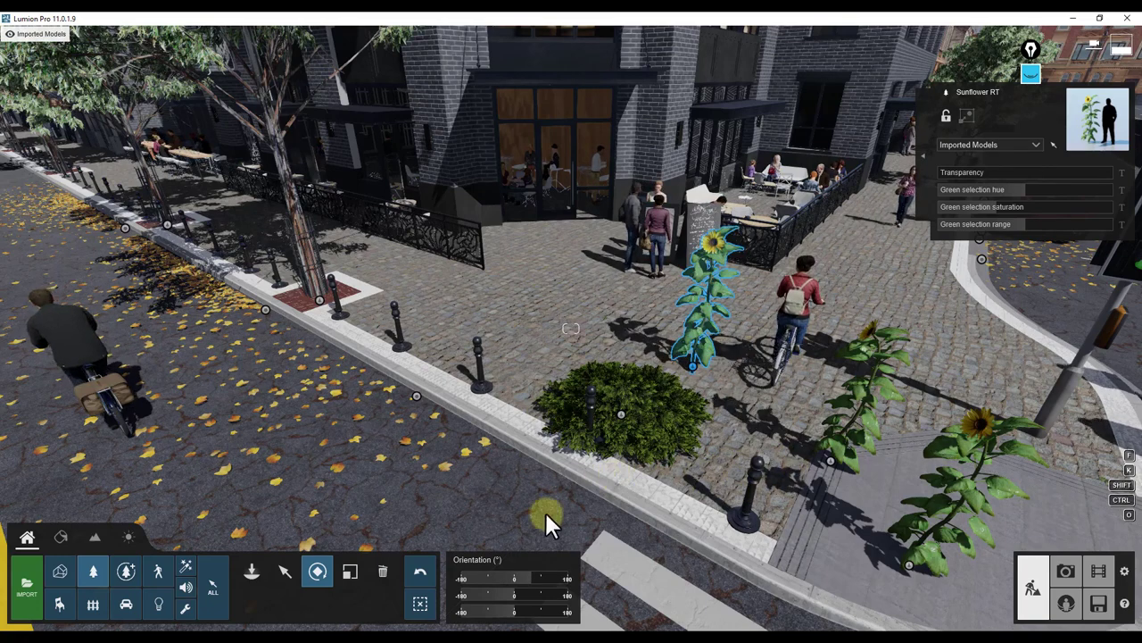
Step: Rescale the sunflower near the chalkboard, add the next sunflower to the selection, and set both to size 1.0x
left_click(354, 573)
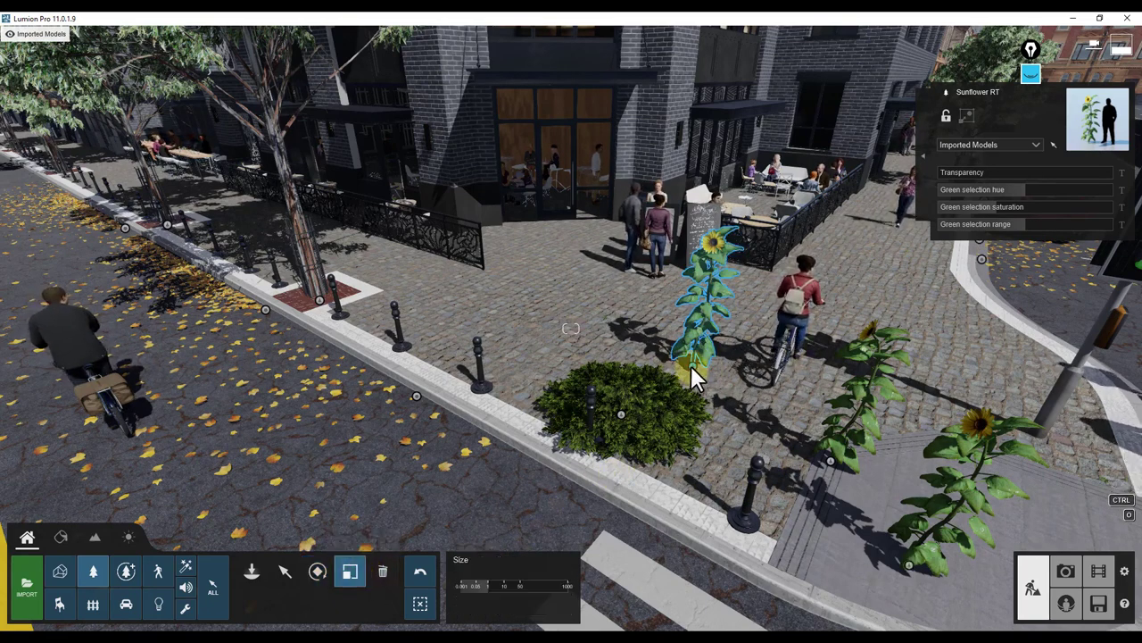
left_click_drag(698, 352, 700, 376)
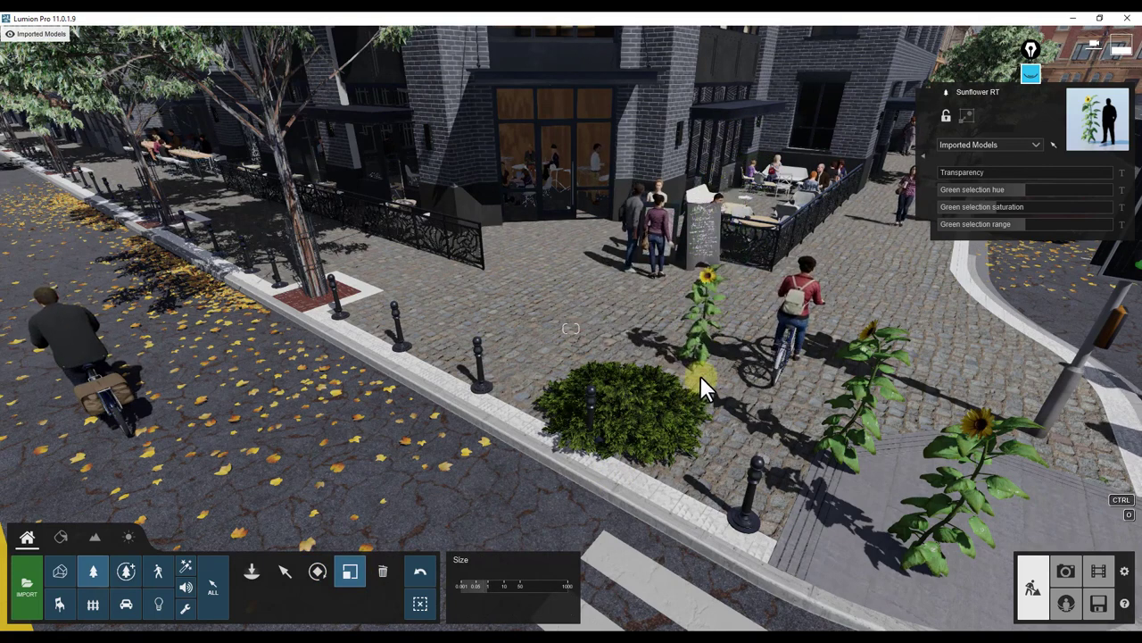
left_click(830, 461, "ctrl")
left_click_drag(528, 581, 490, 583)
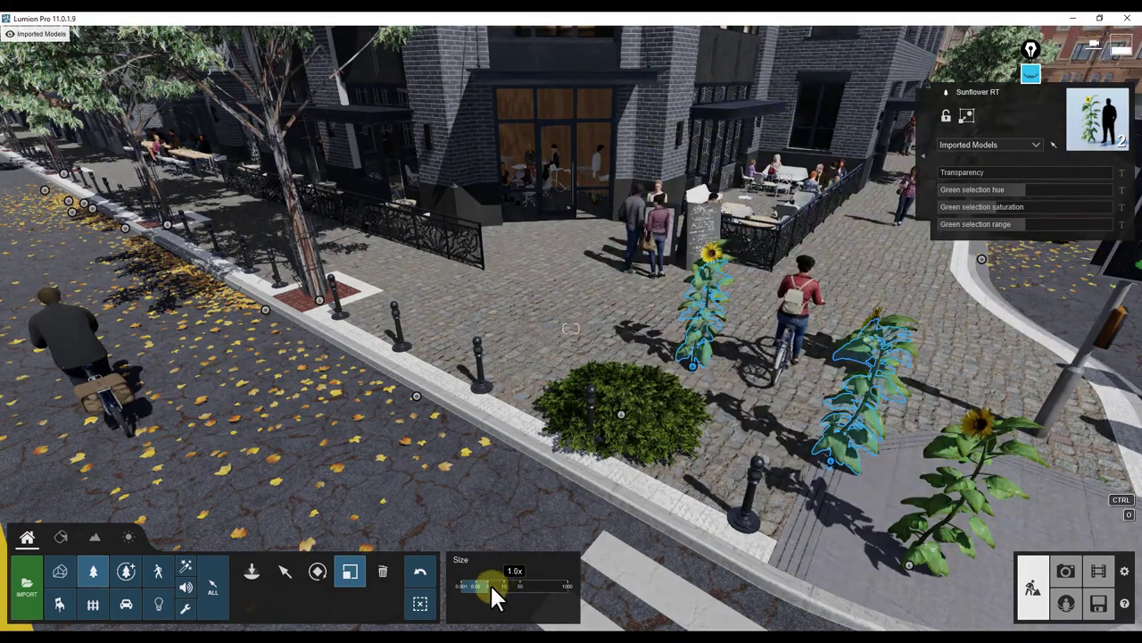
right_click_drag(578, 287, 339, 293)
right_click_drag(807, 339, 836, 347)
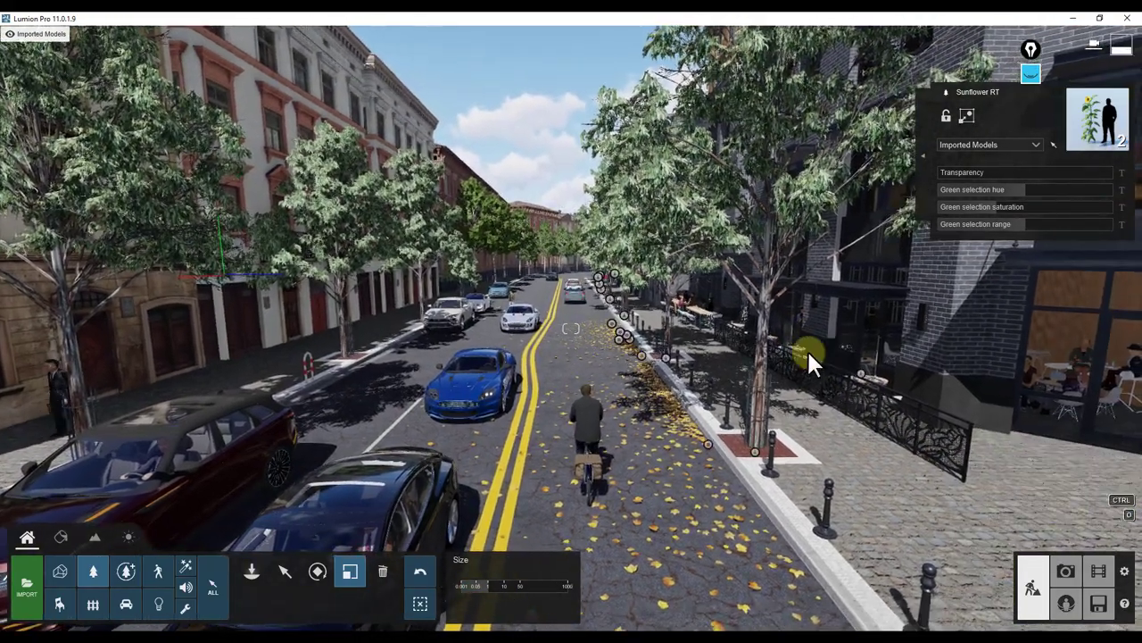